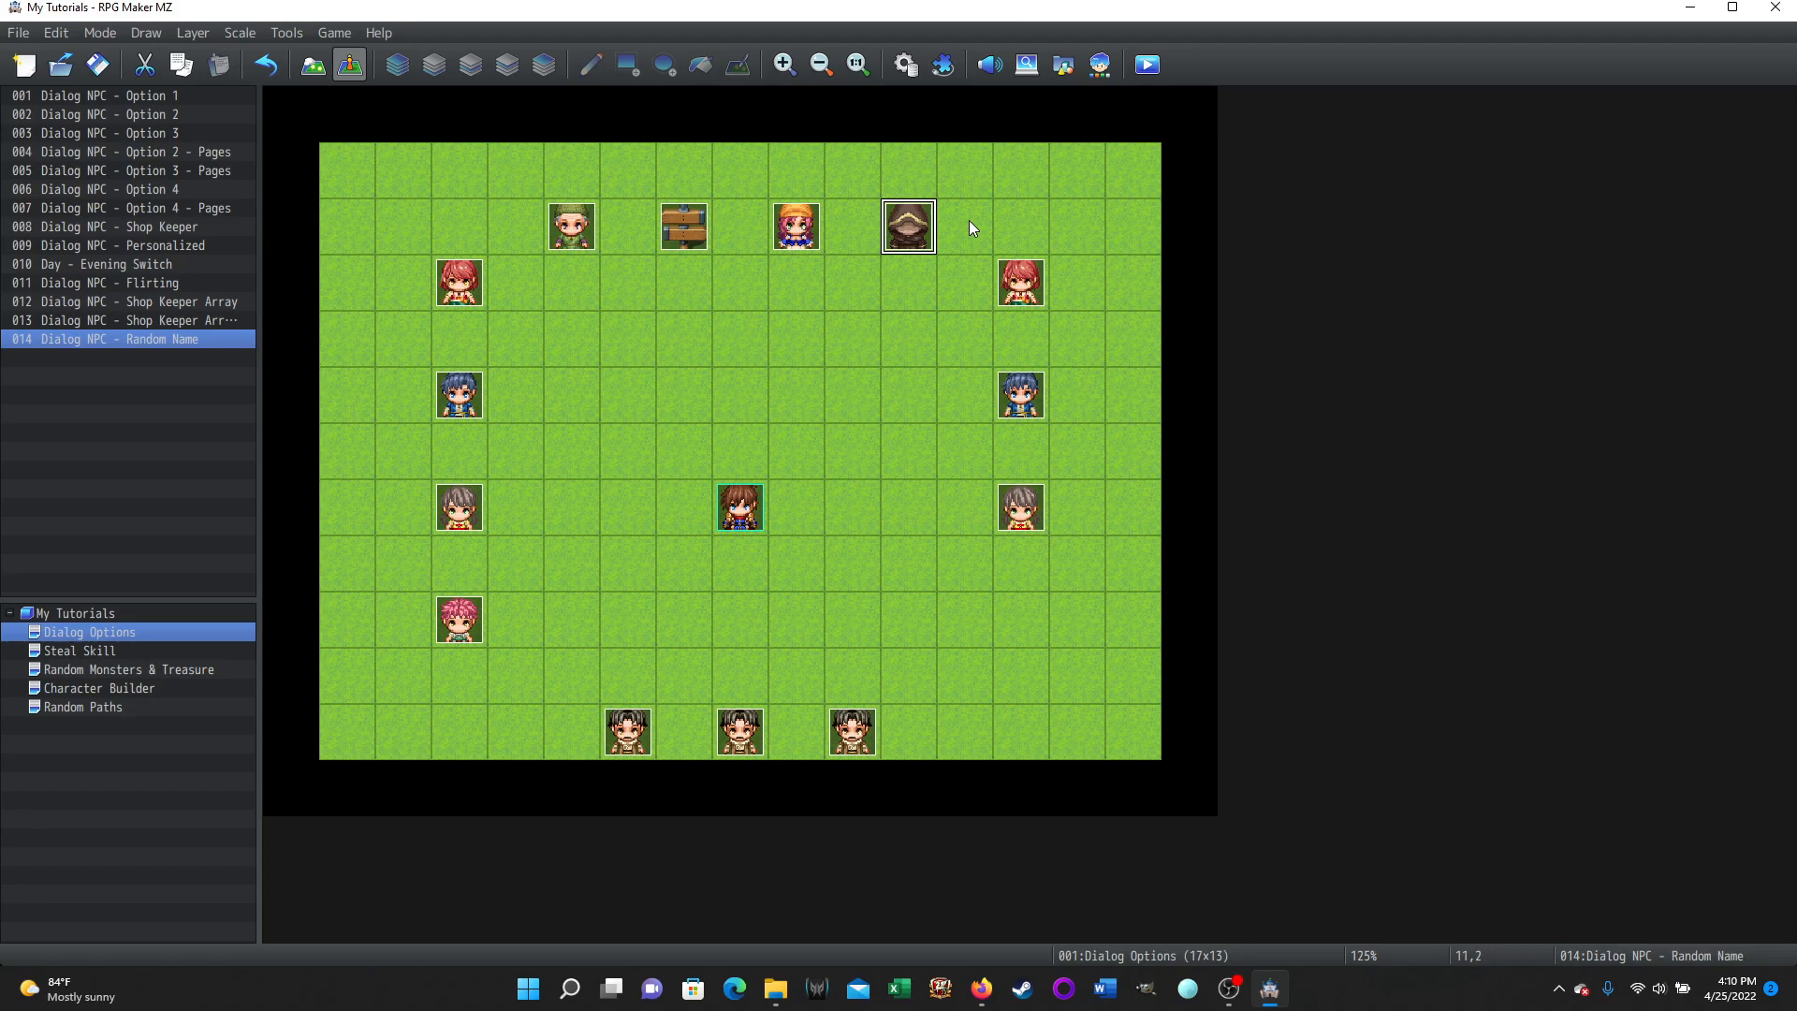
Start a playtest, walk the player up to the cloaked figure and begin talking to it.
left_click(1150, 71)
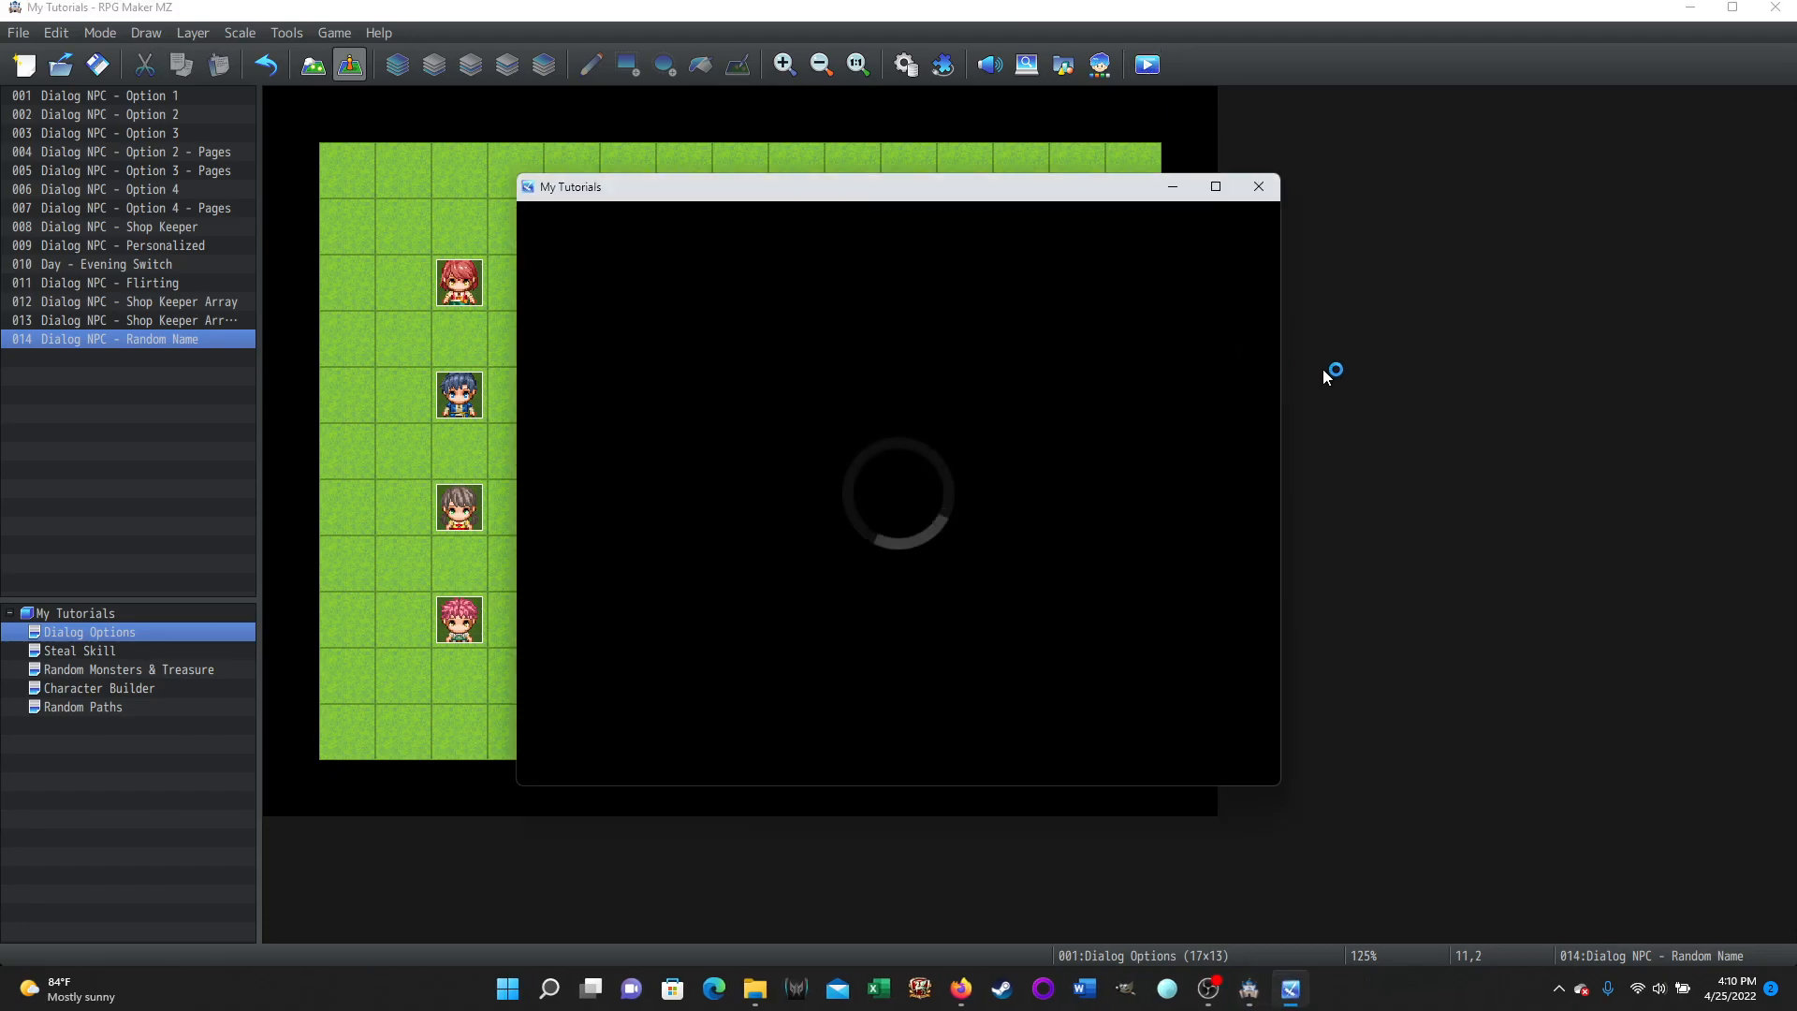
key("Up")
key("Return")
key("Up")
key("Right")
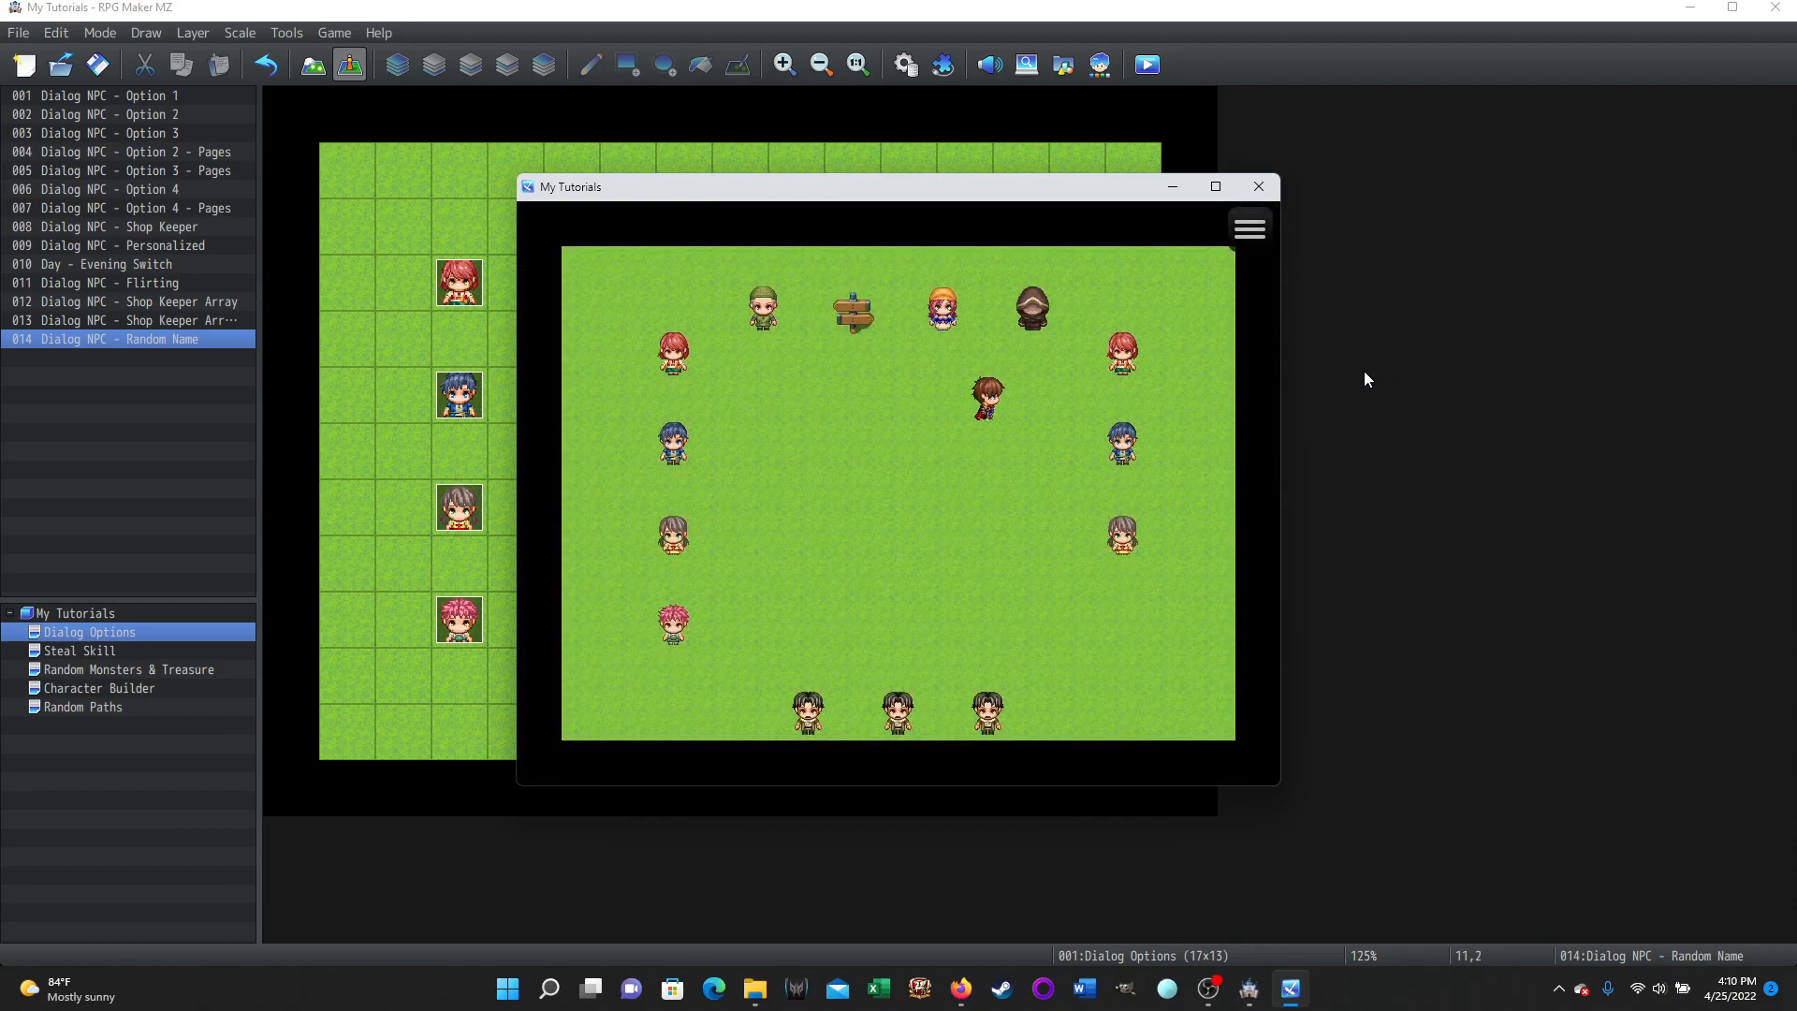
key("Up")
key("Return")
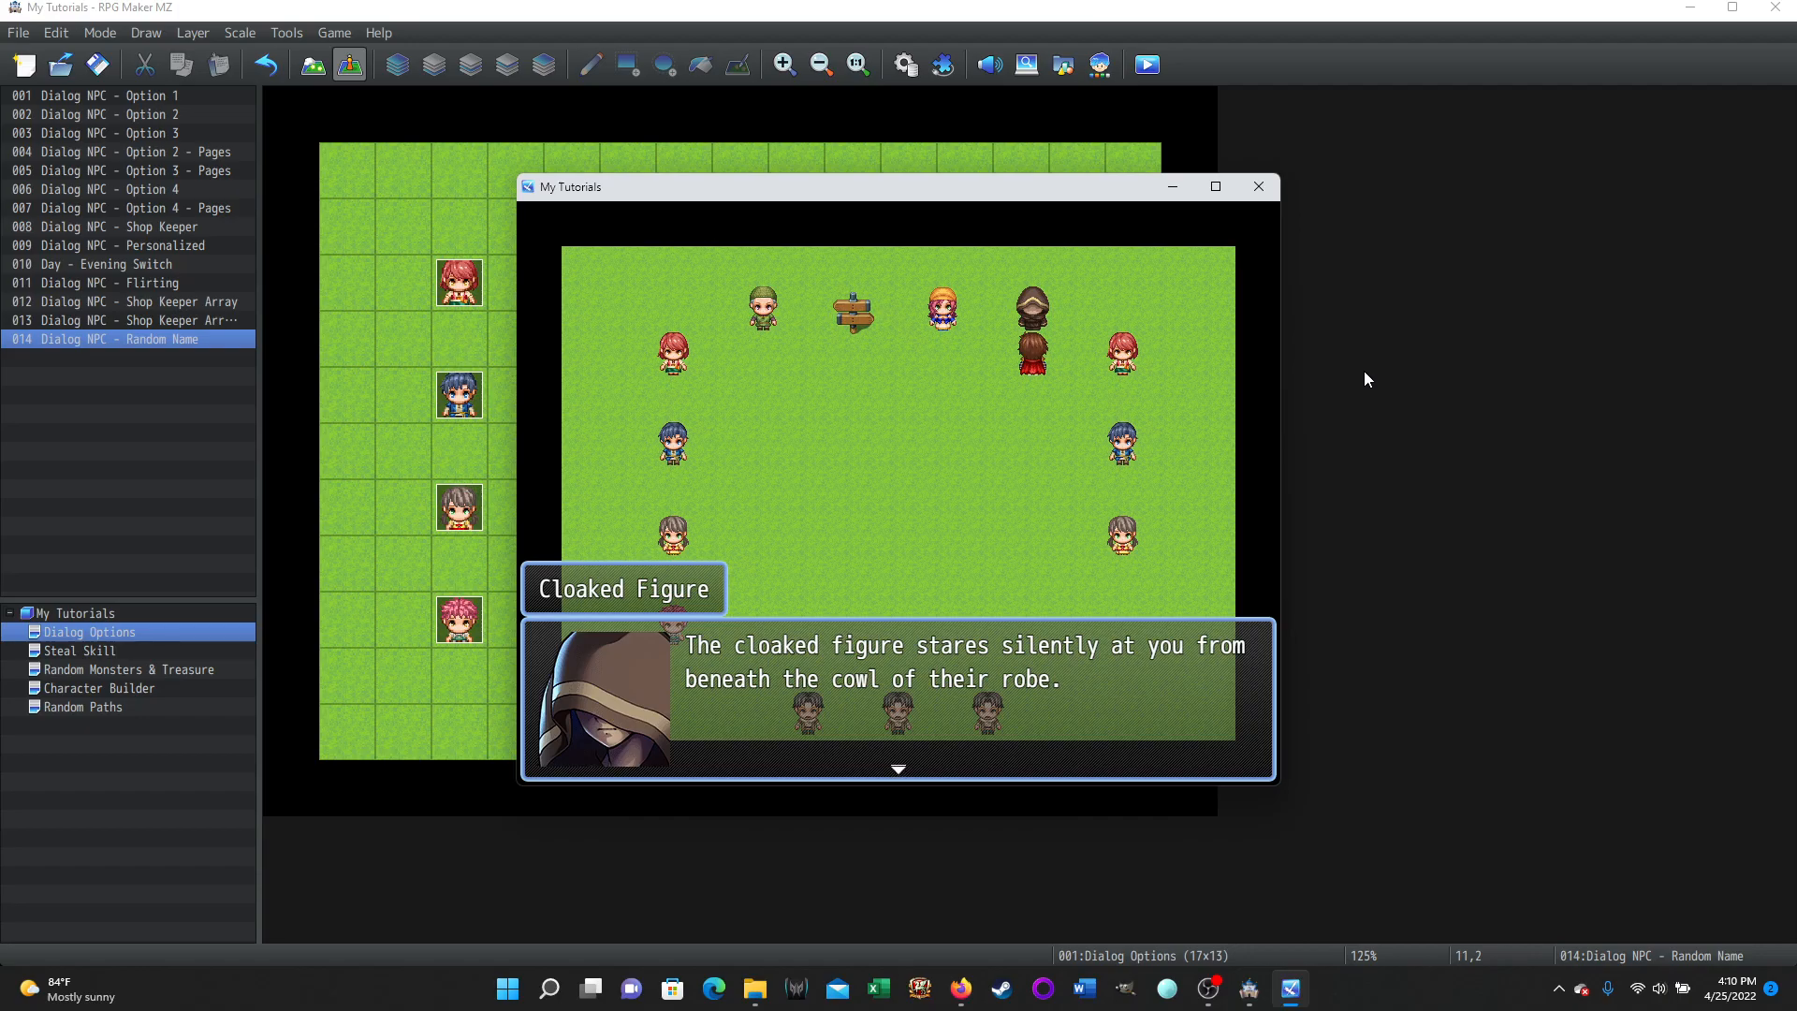
Read through the cloaked figure's conversation until it adopts a randomly chosen name.
key("Return")
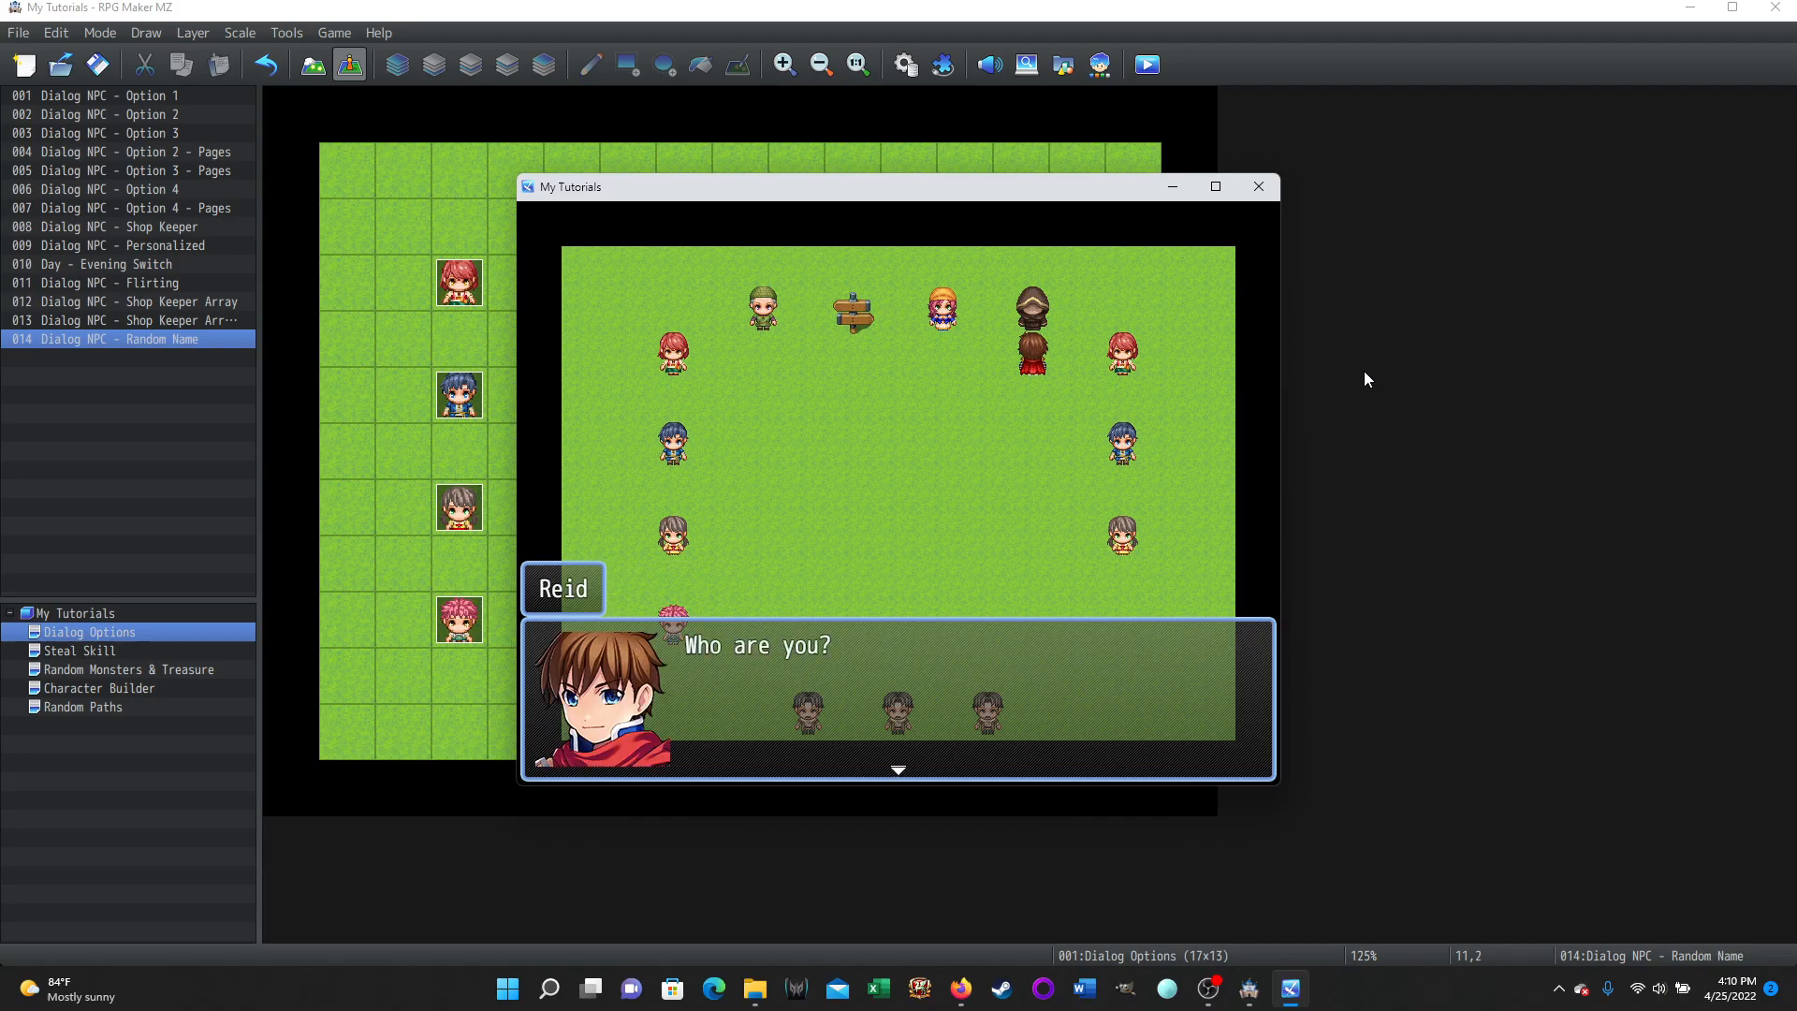
key("Return")
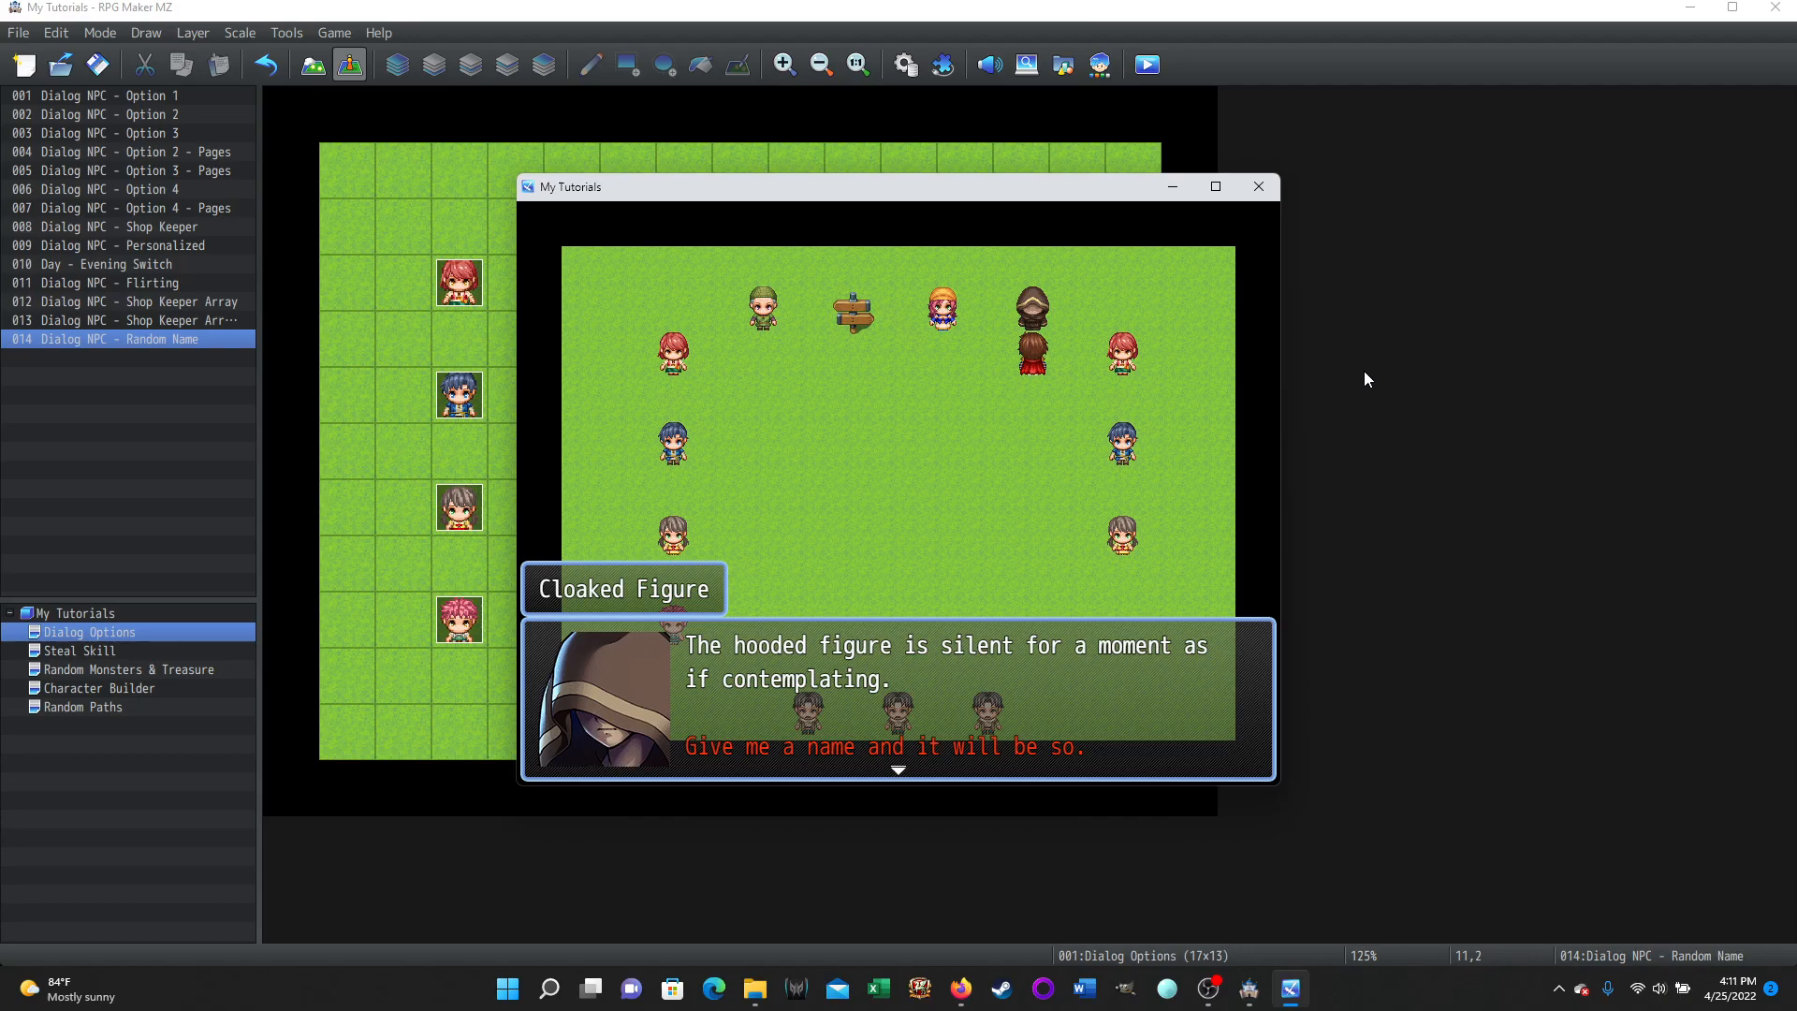
key("Return")
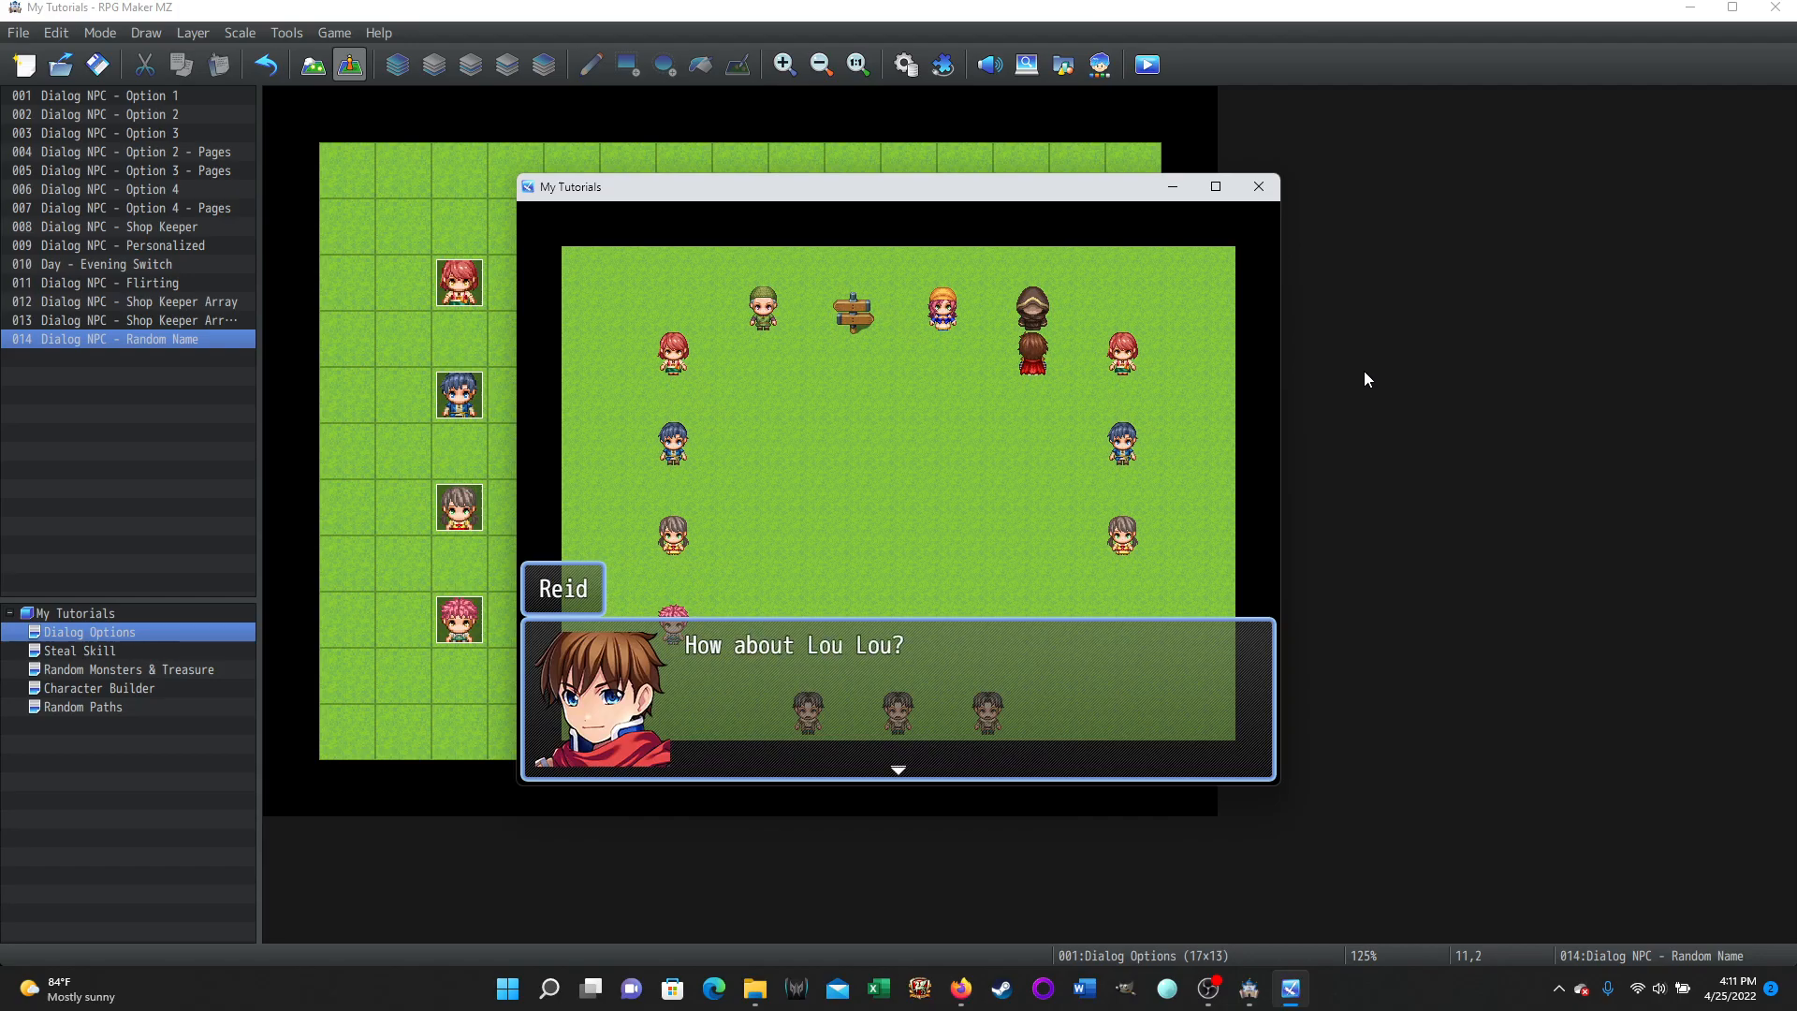
key("Return")
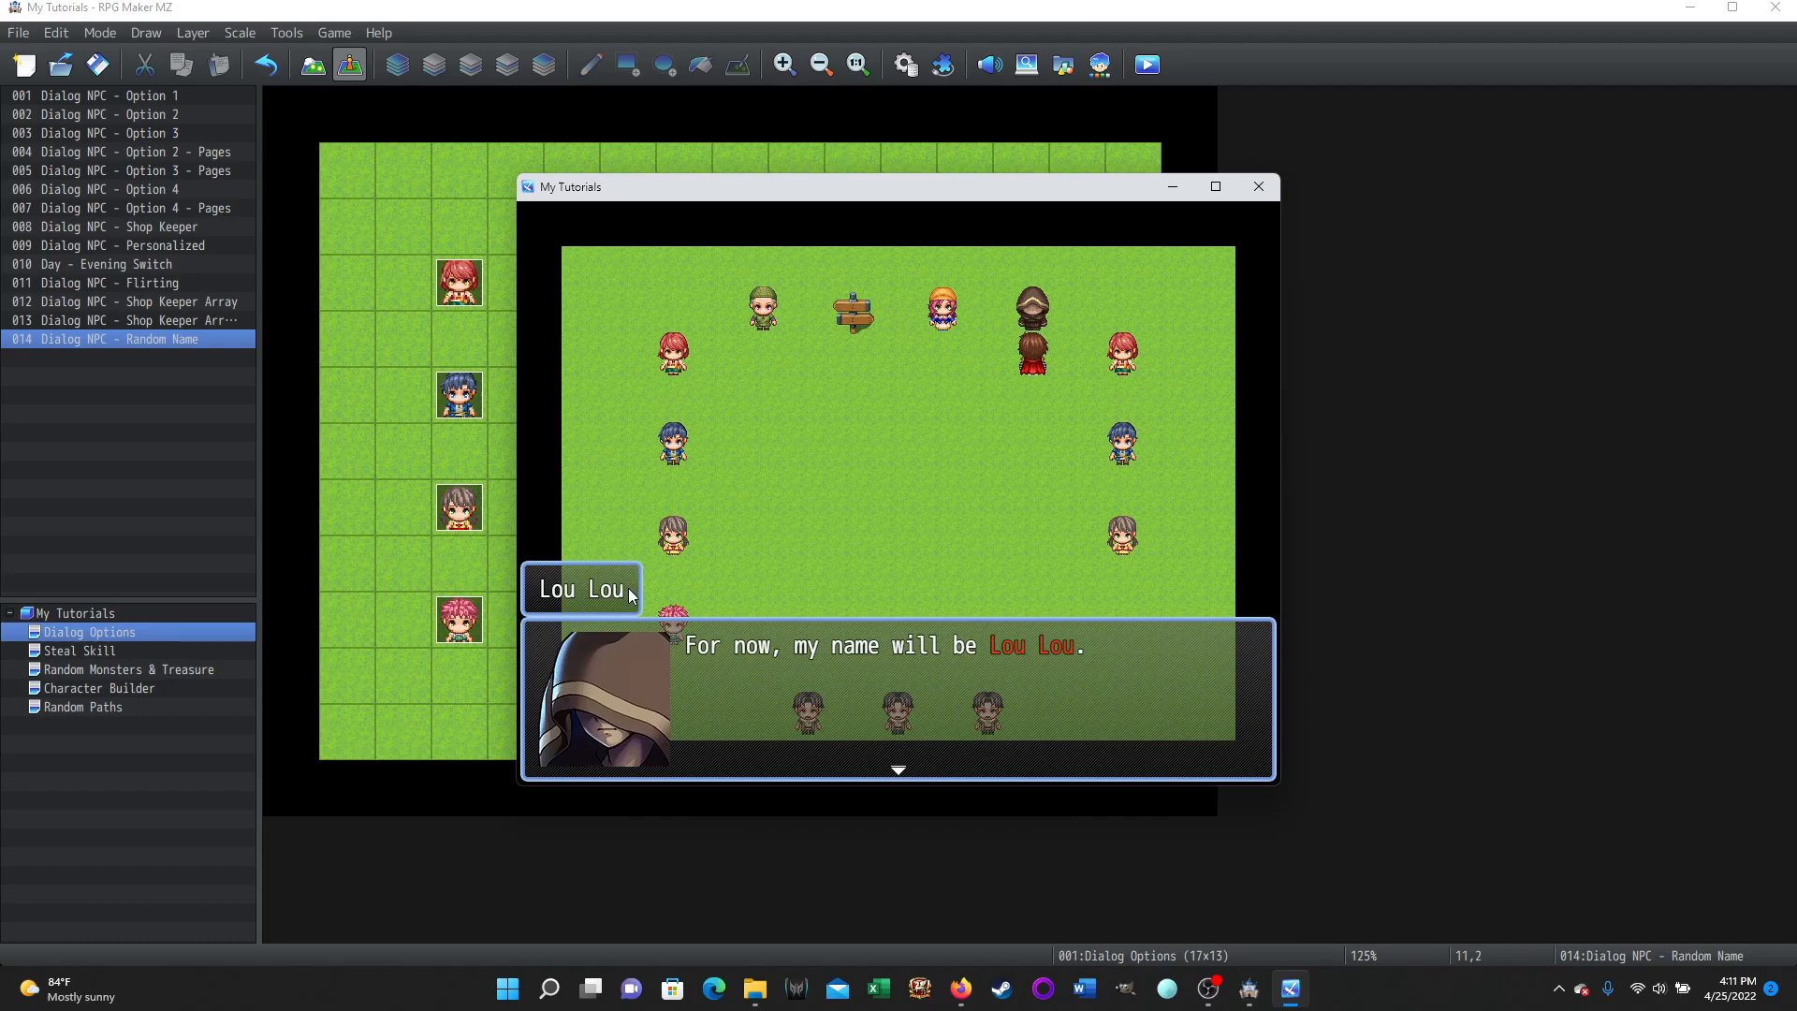
key("Return")
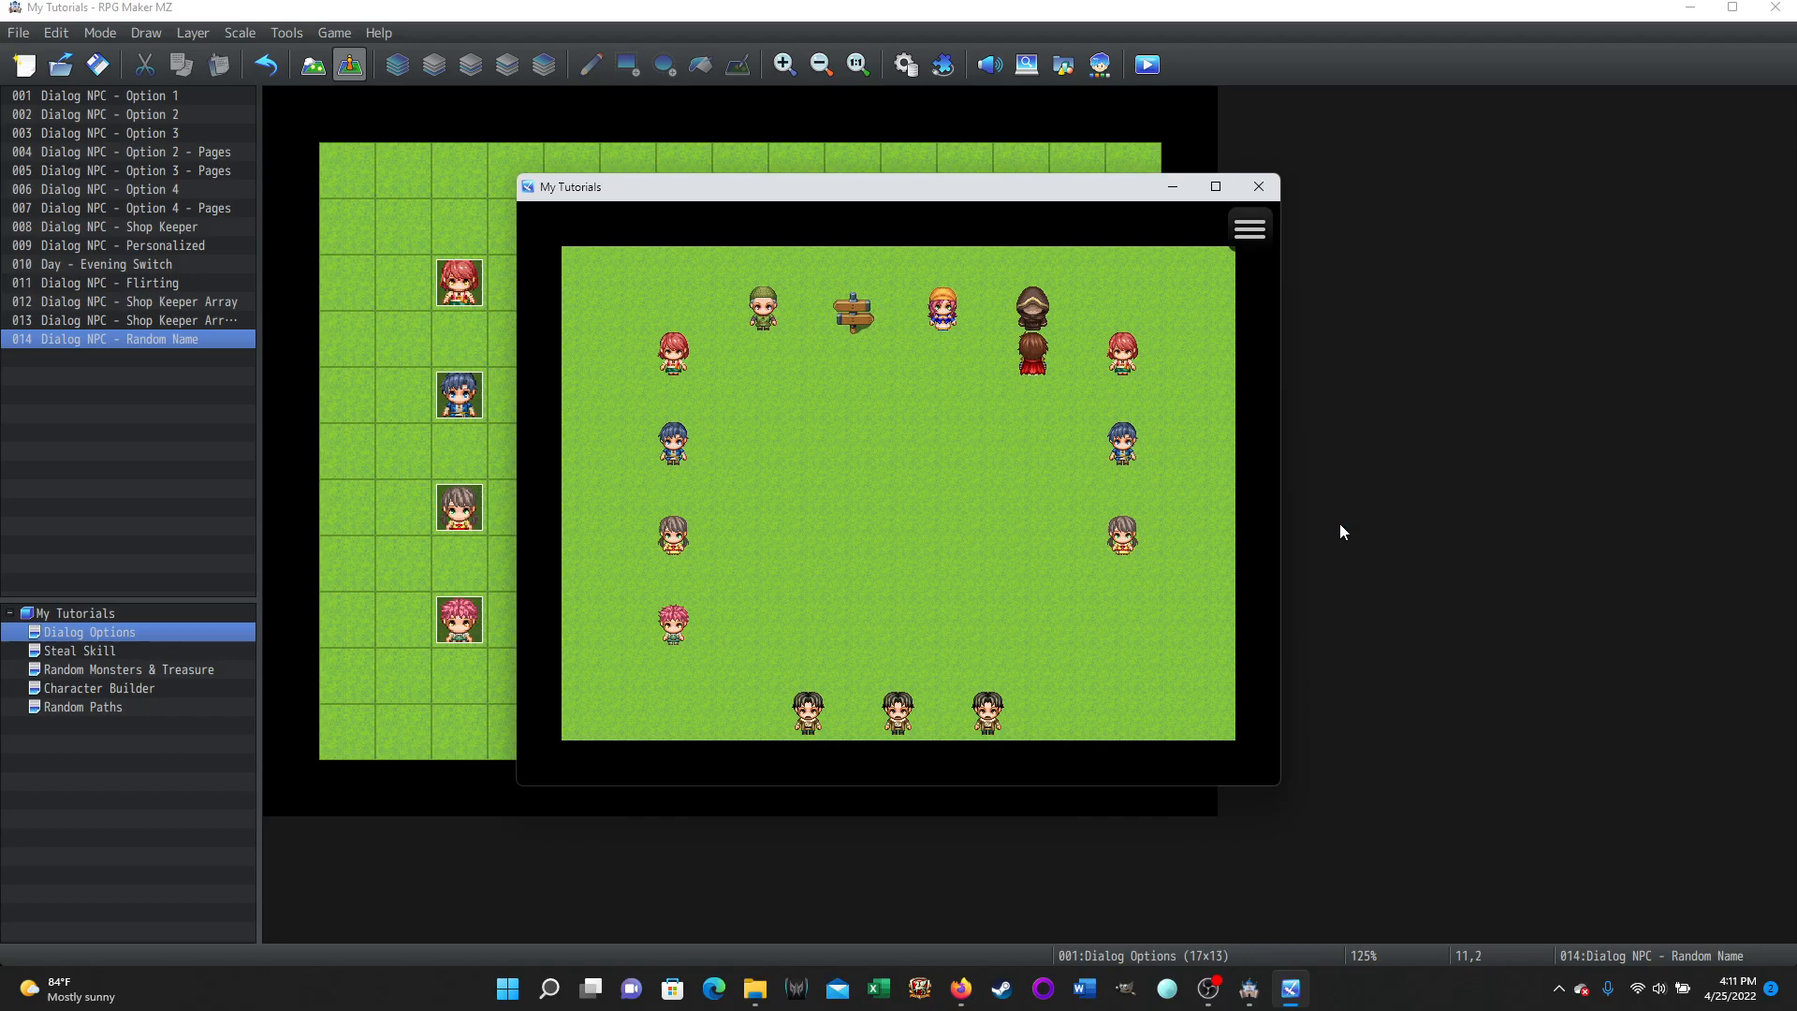
Talk to the cloaked figure twice more, advancing through each naming conversation to the end.
key("Return")
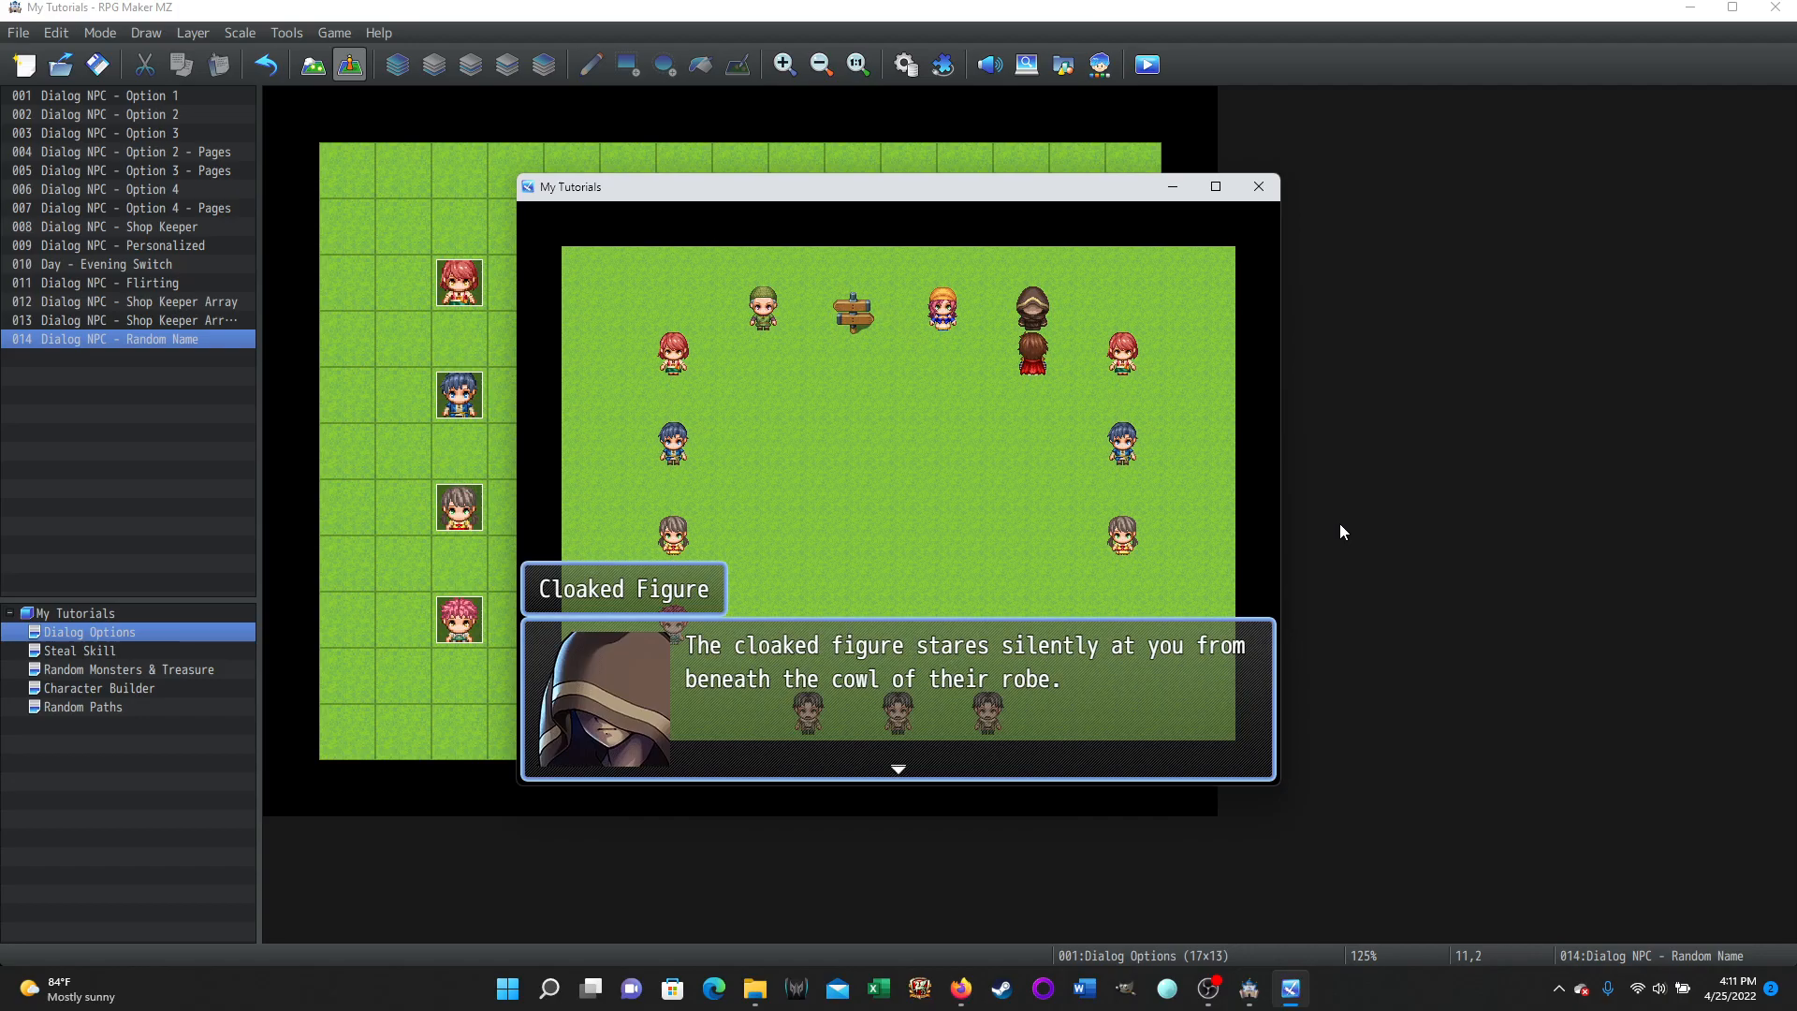
key("Return")
key("Return")
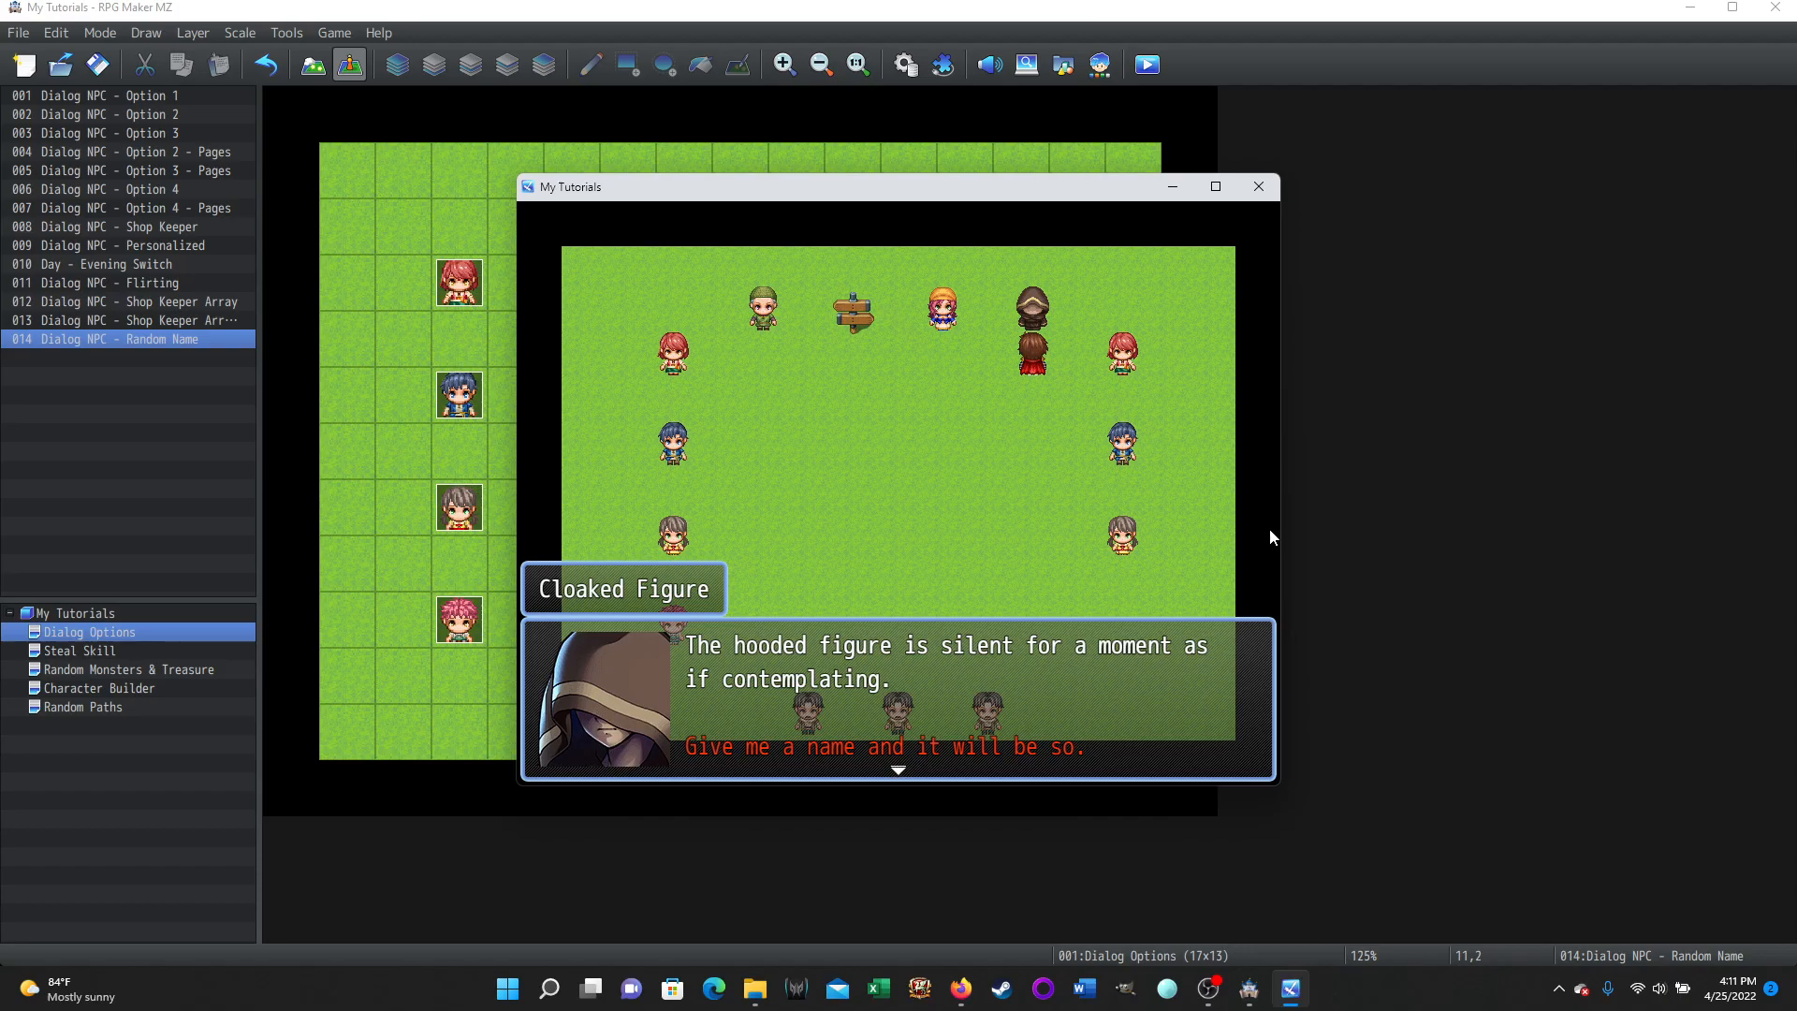
key("Return")
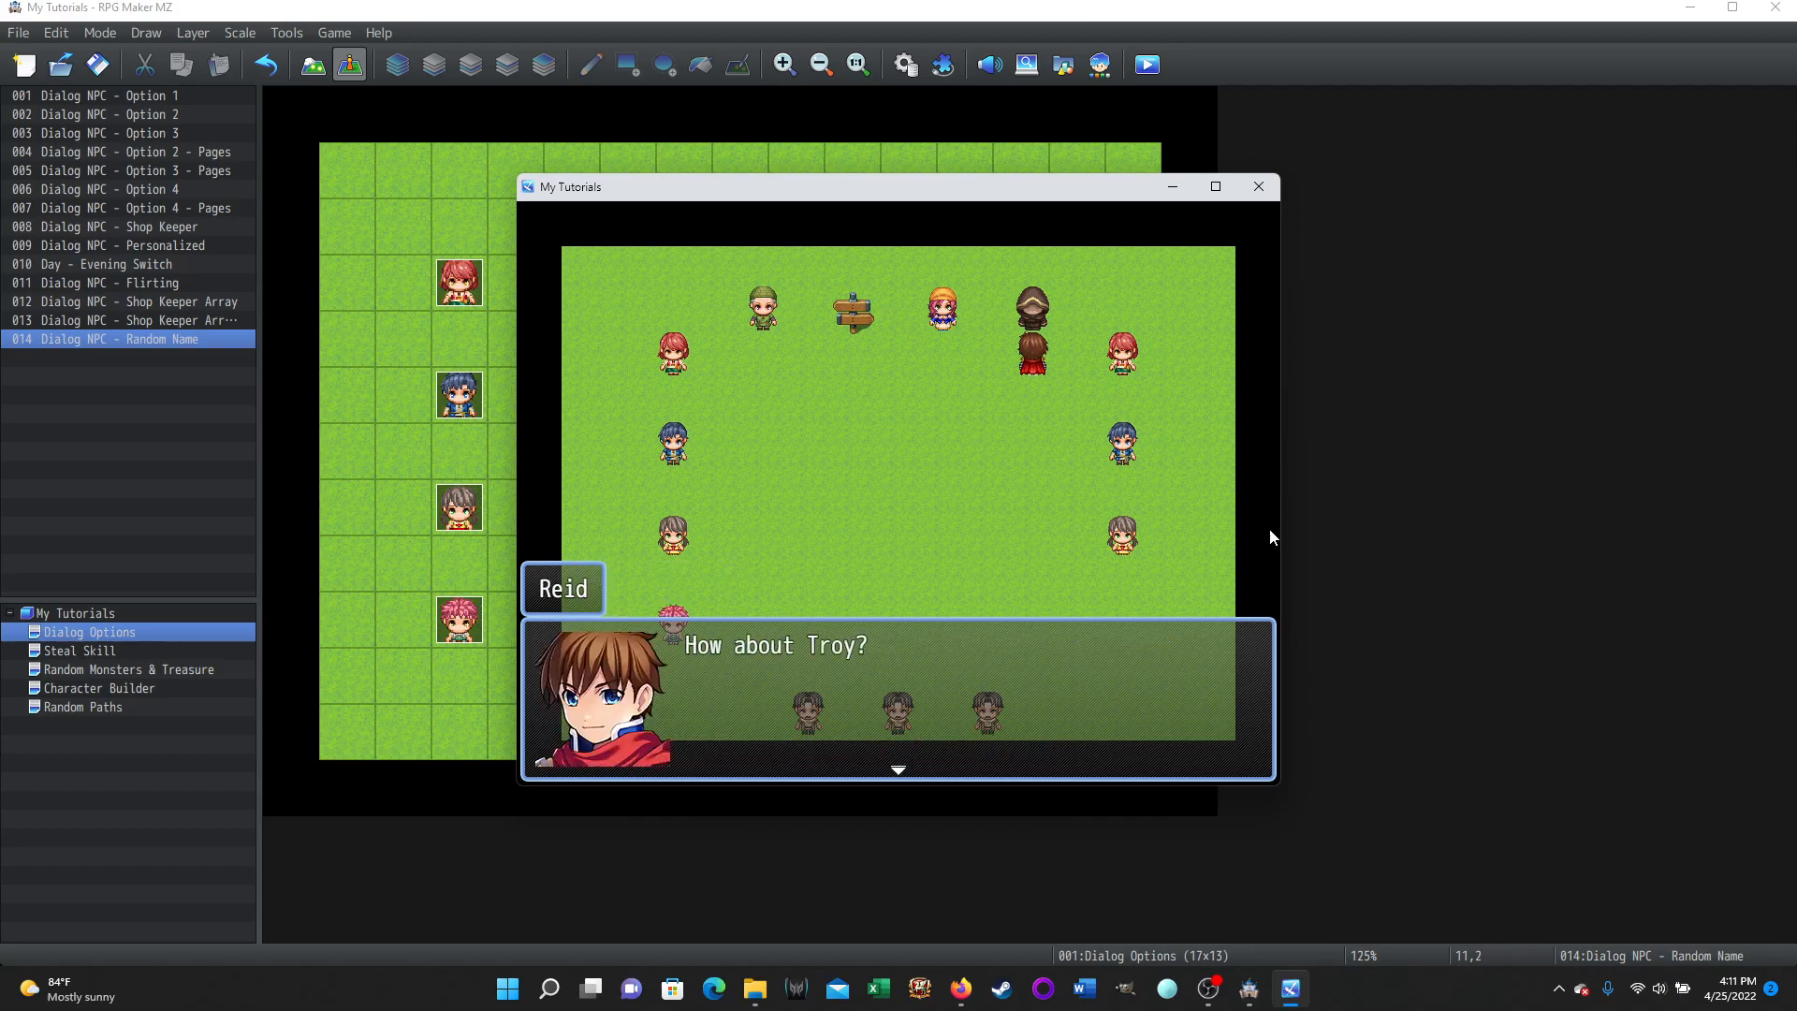
key("Return")
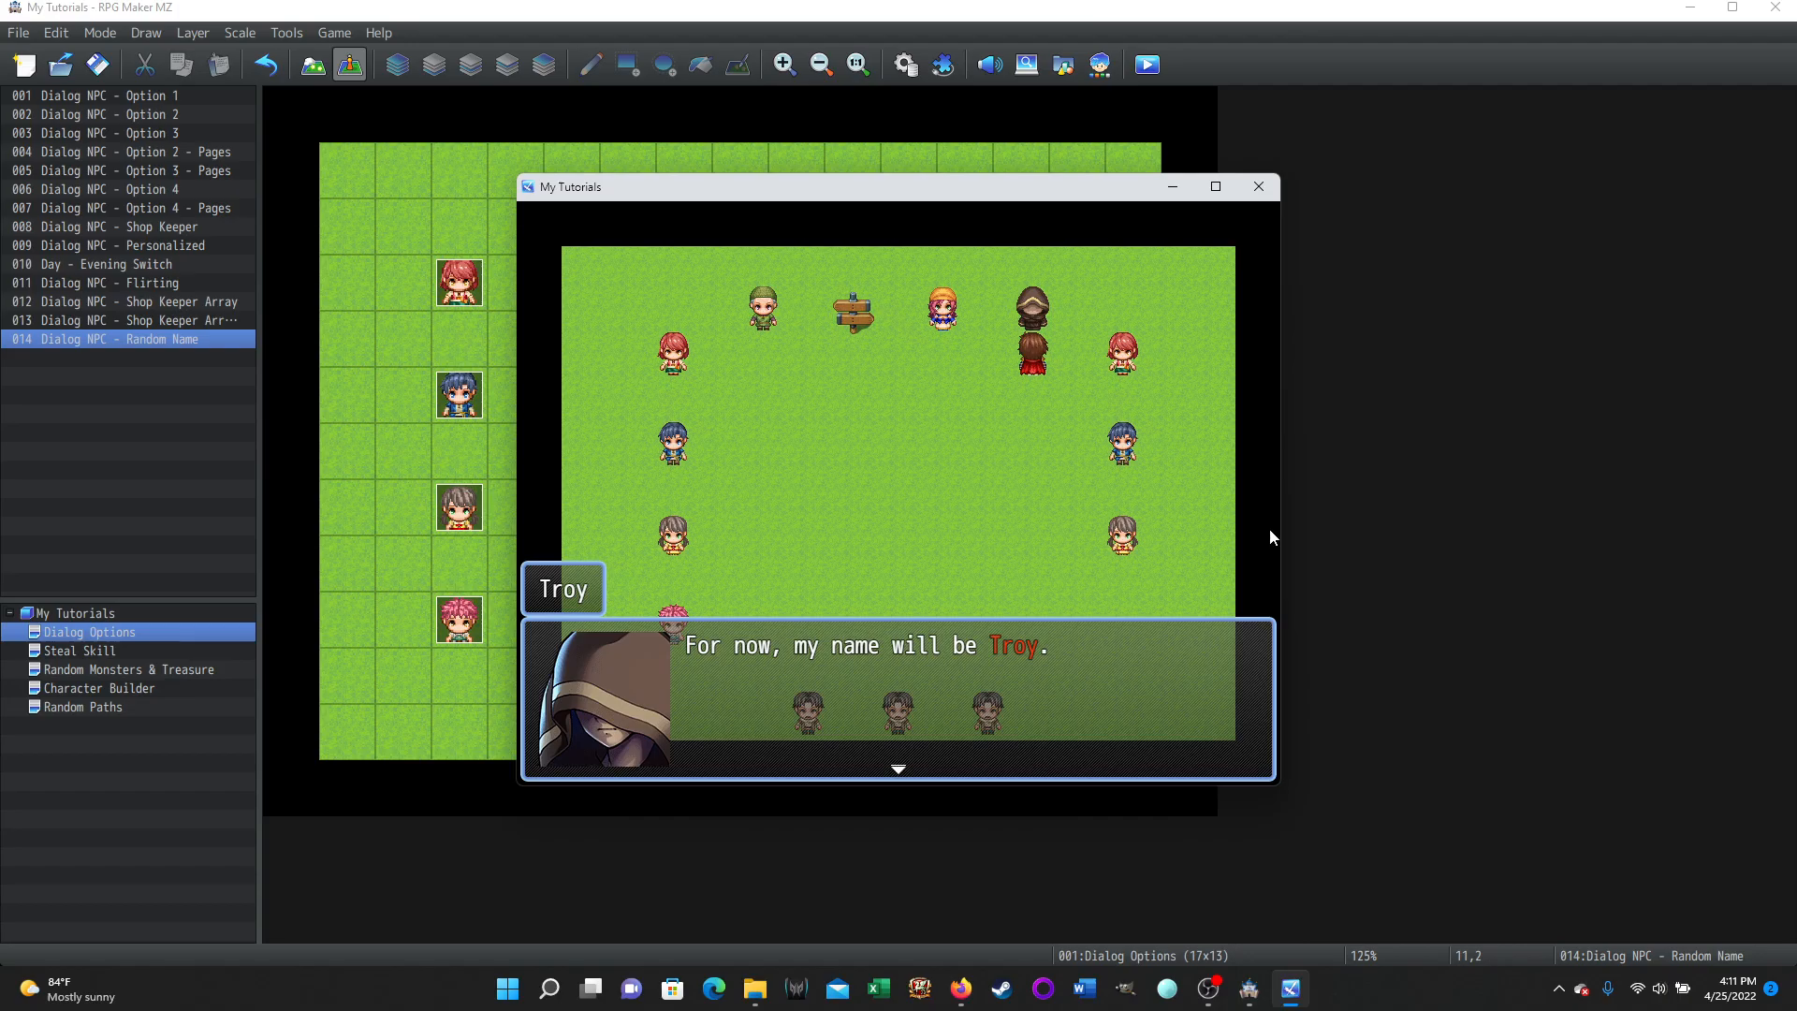
key("Return")
key("Return")
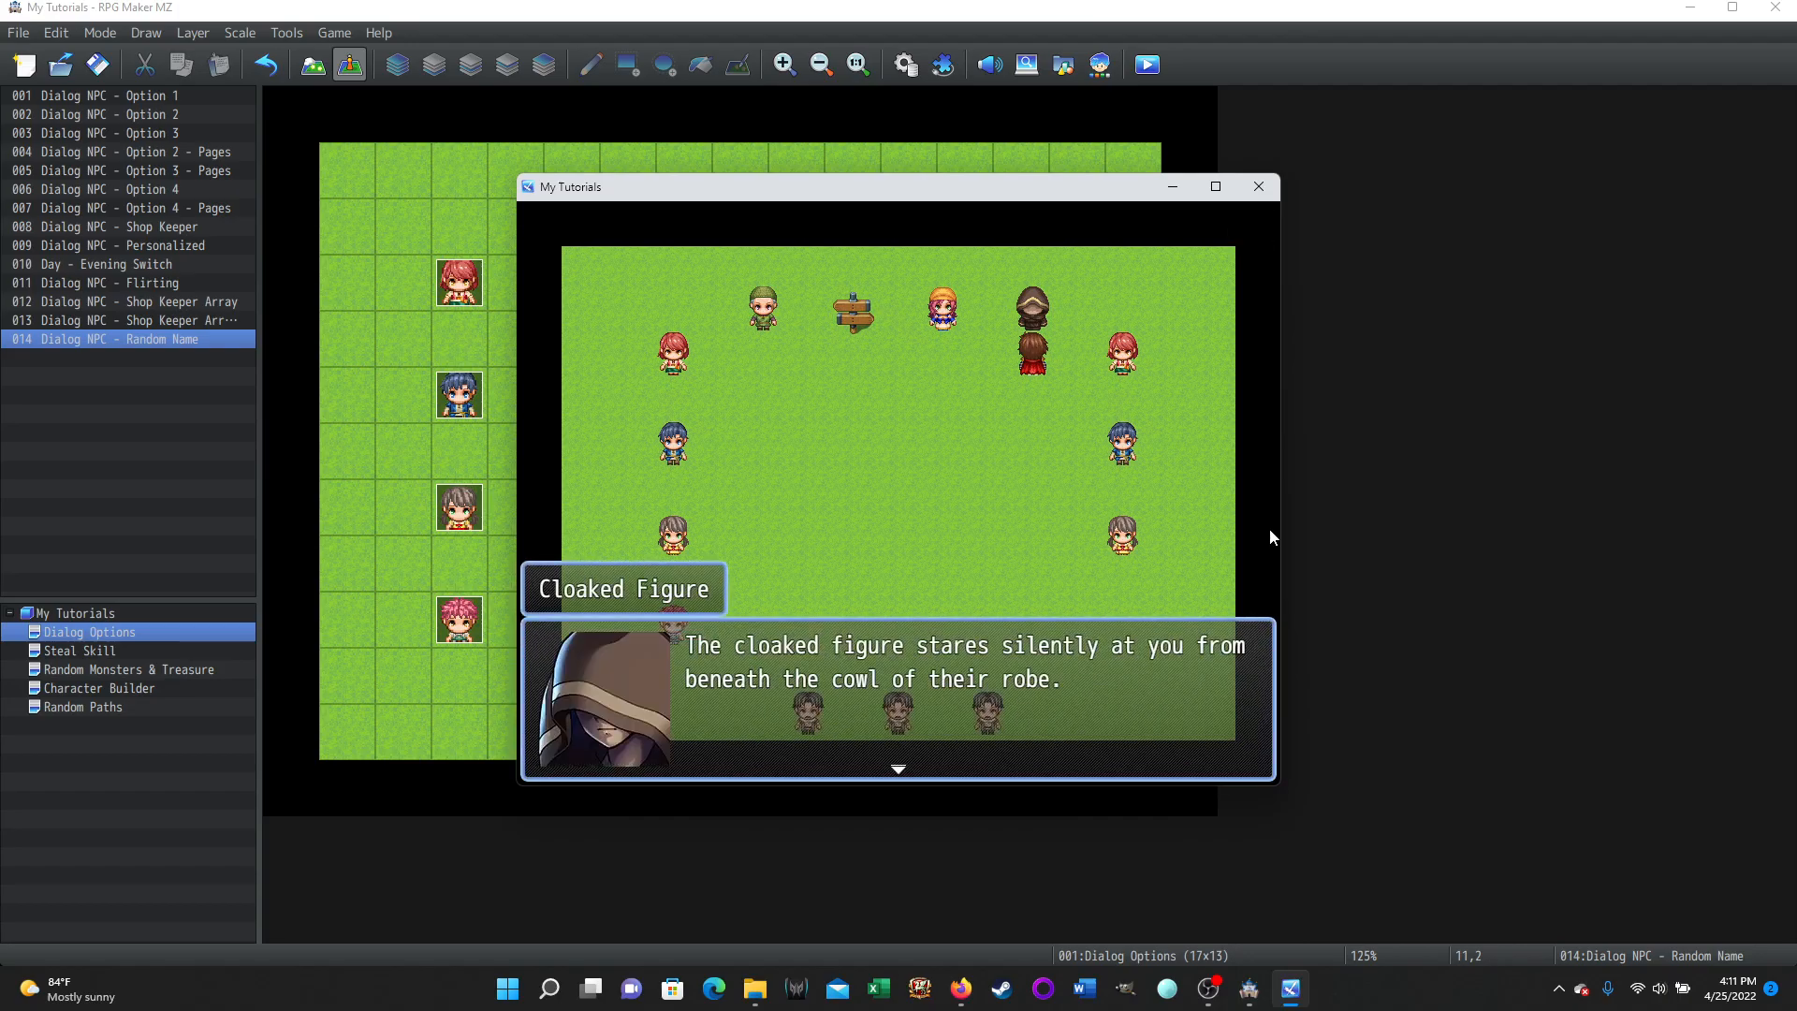
key("Return")
key("Return")
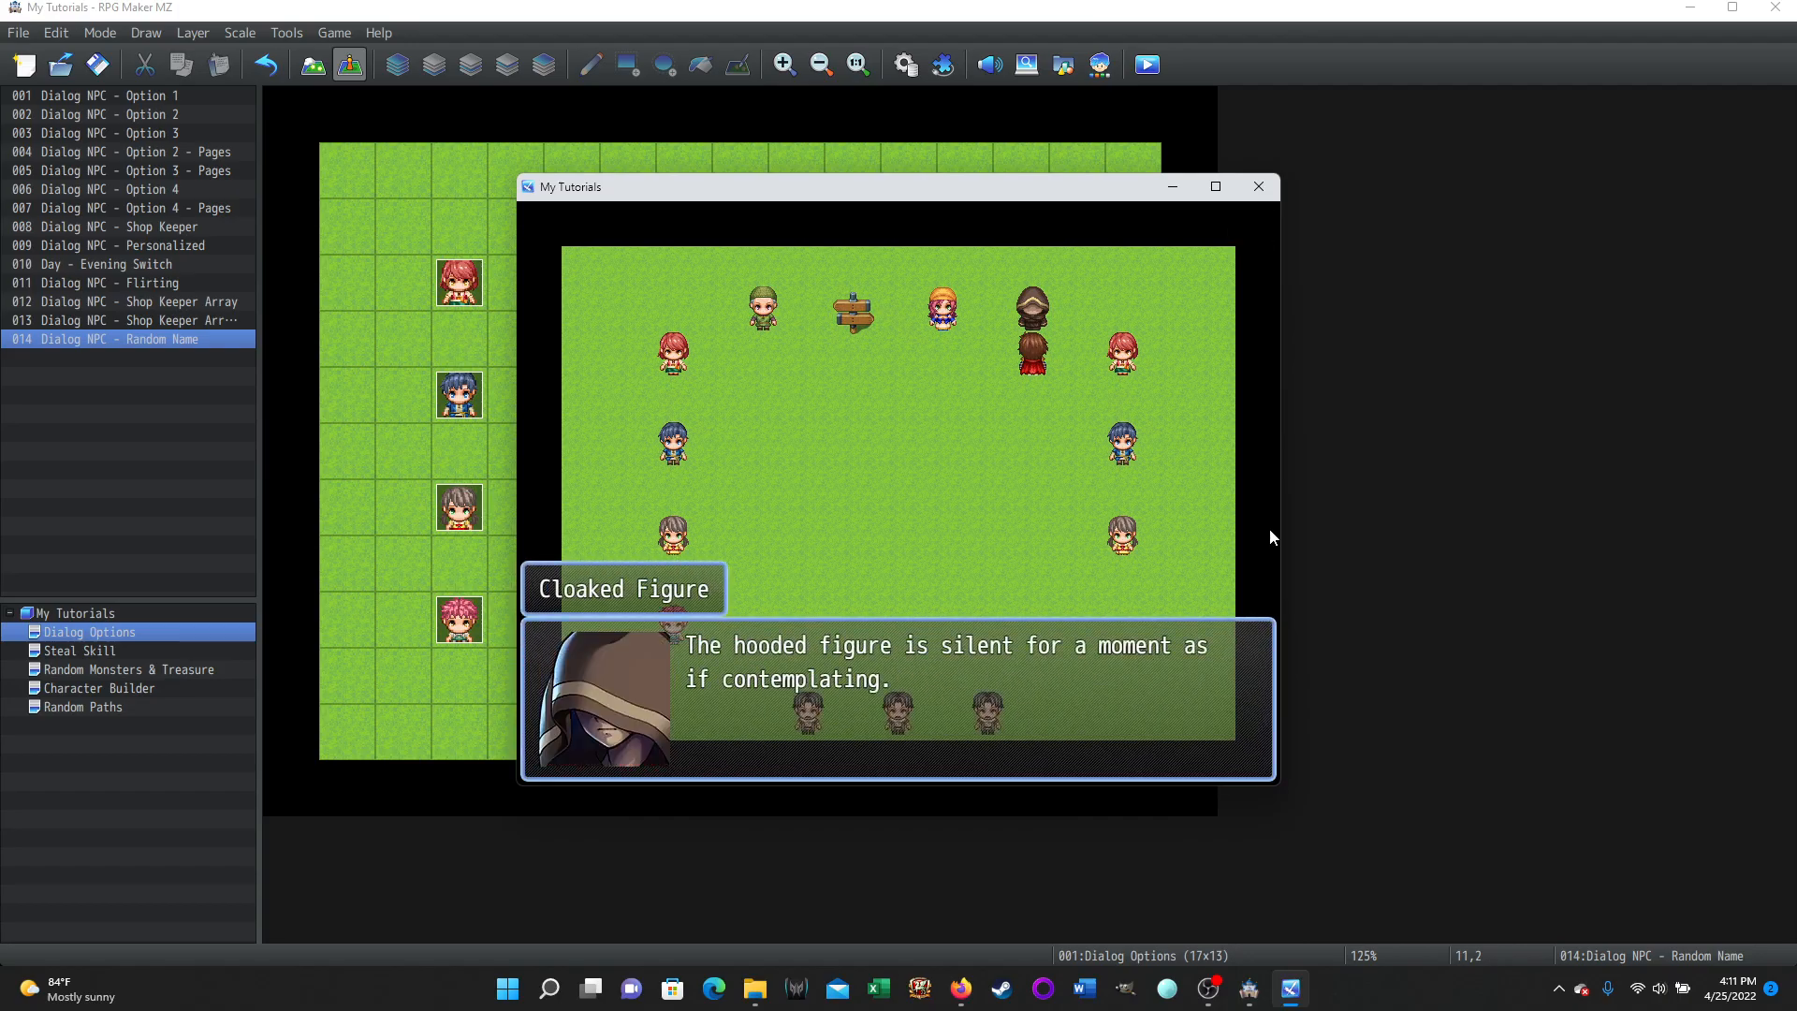
key("Return")
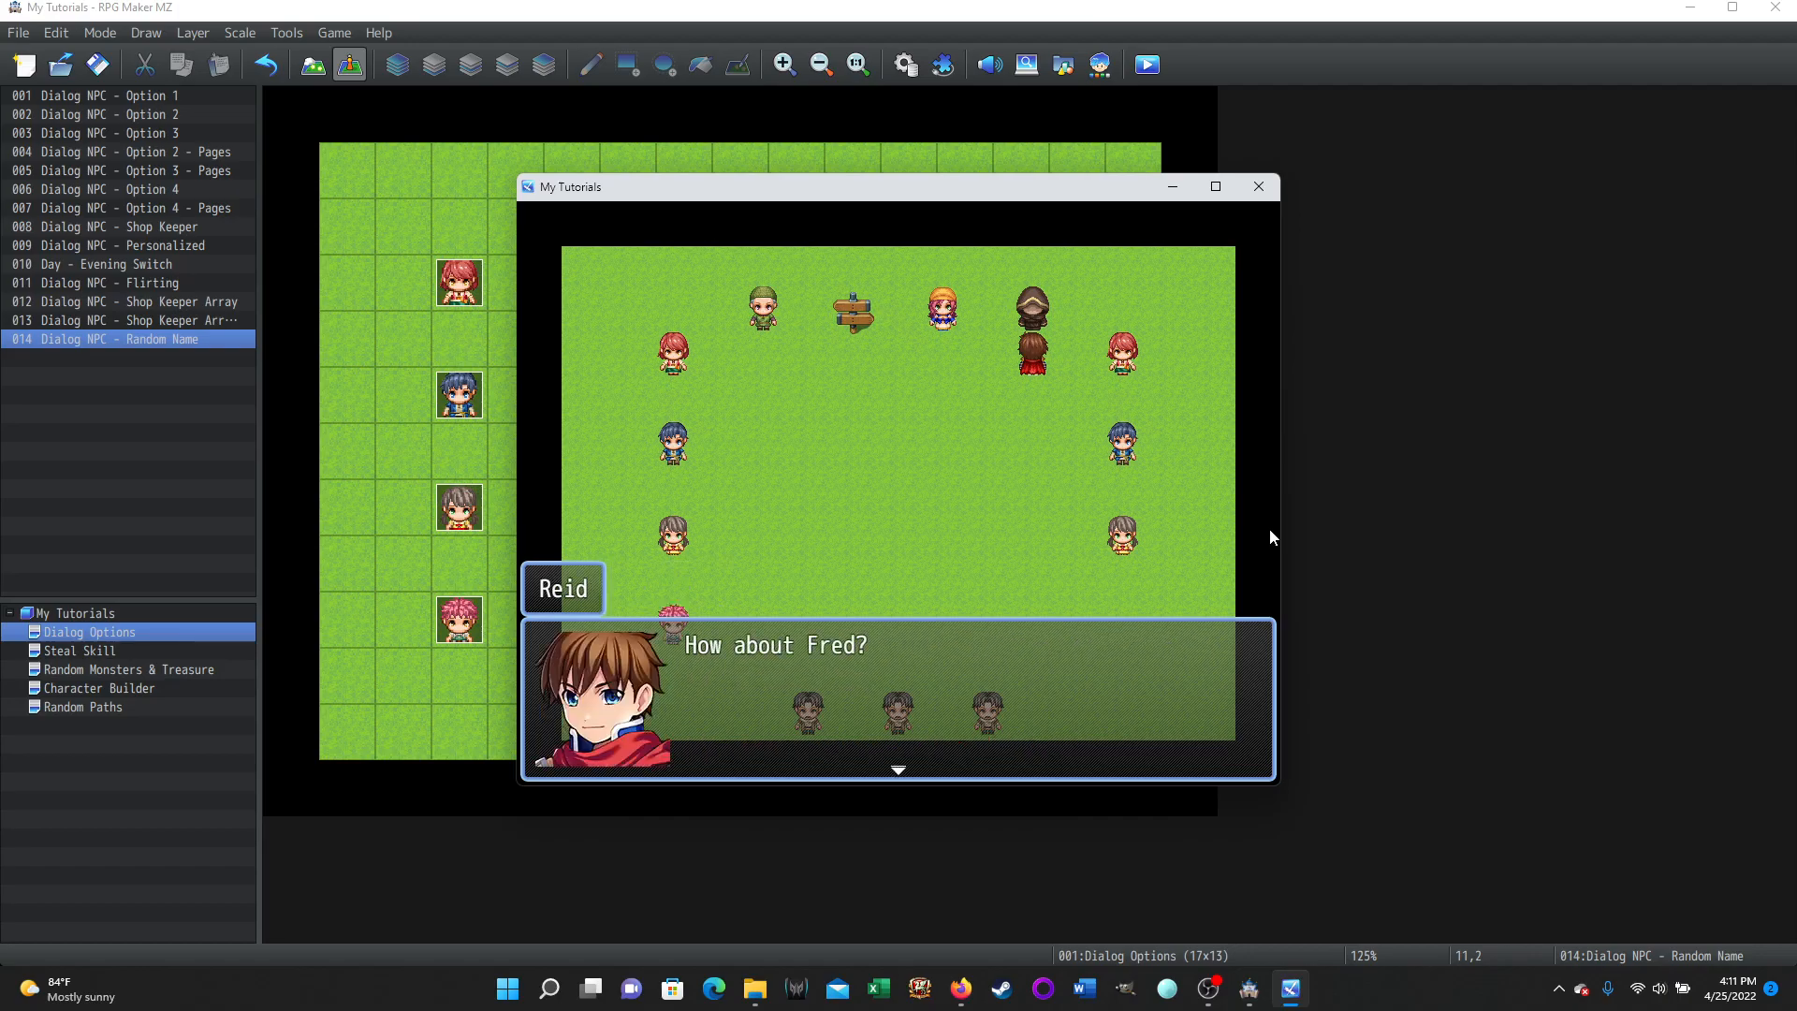
key("Return")
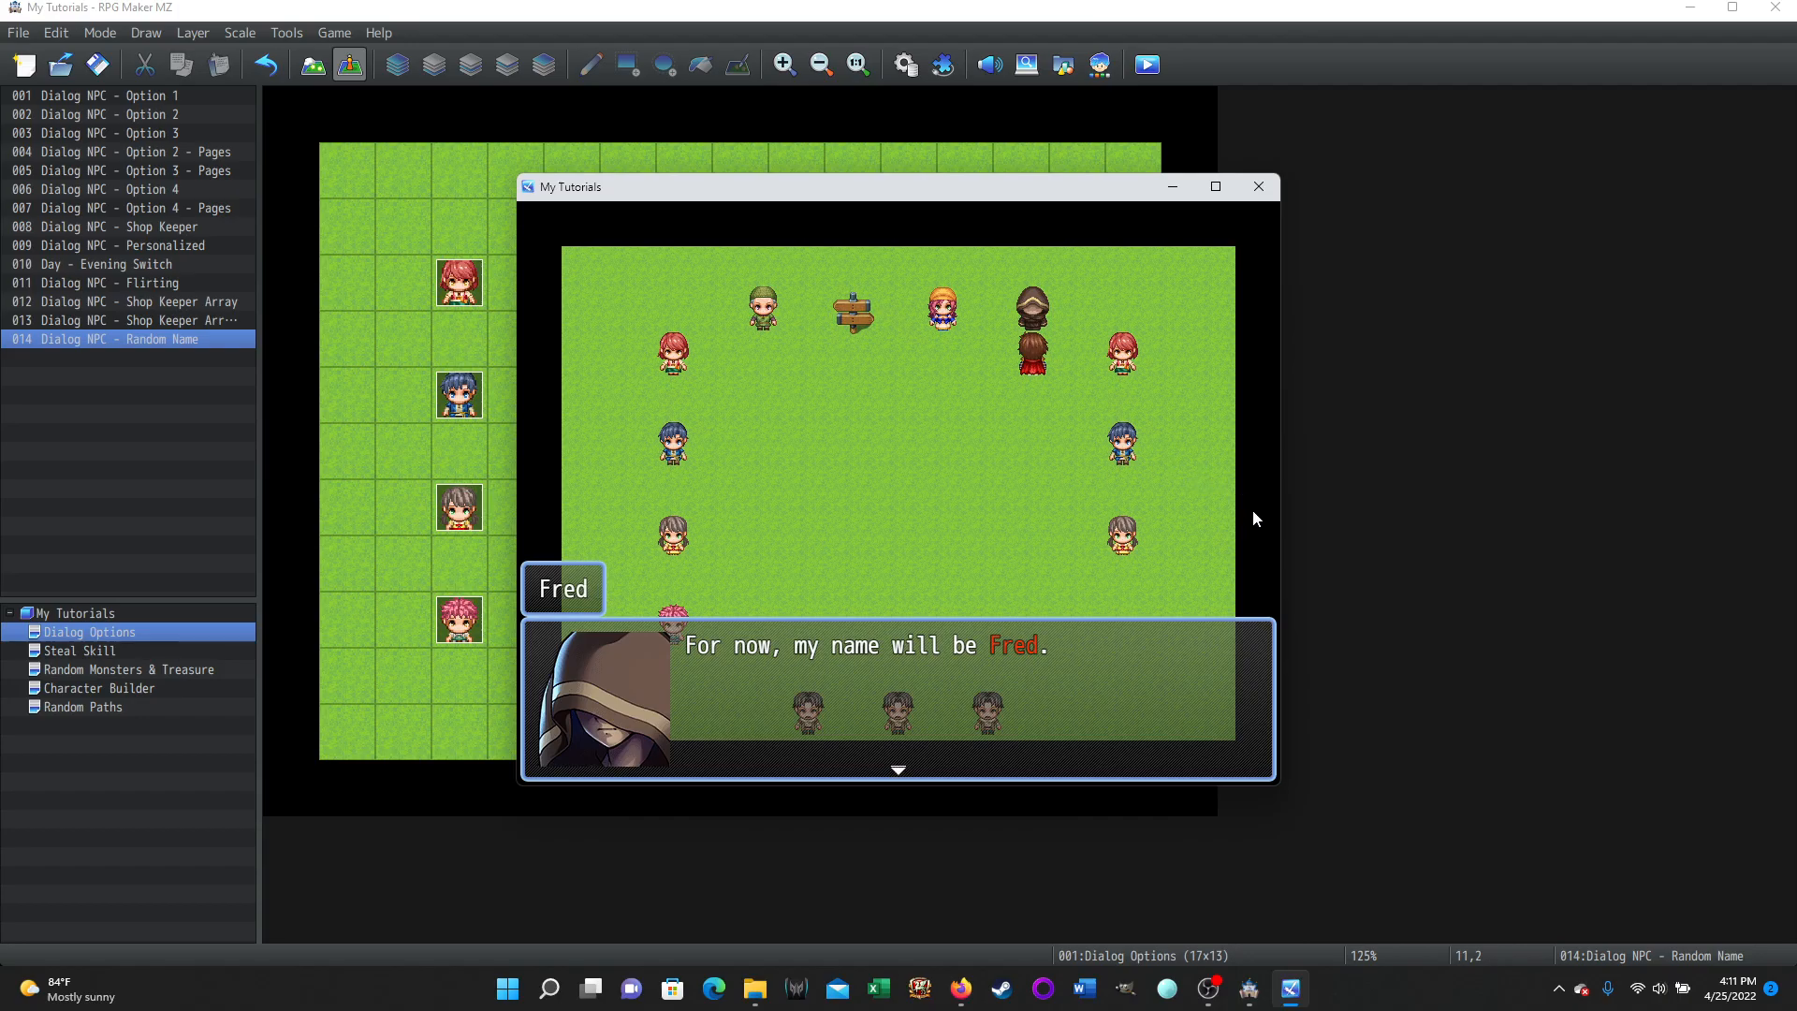
key("Return")
Repeat the naming conversation with the cloaked figure two more times to test the remaining name picks.
key("Return")
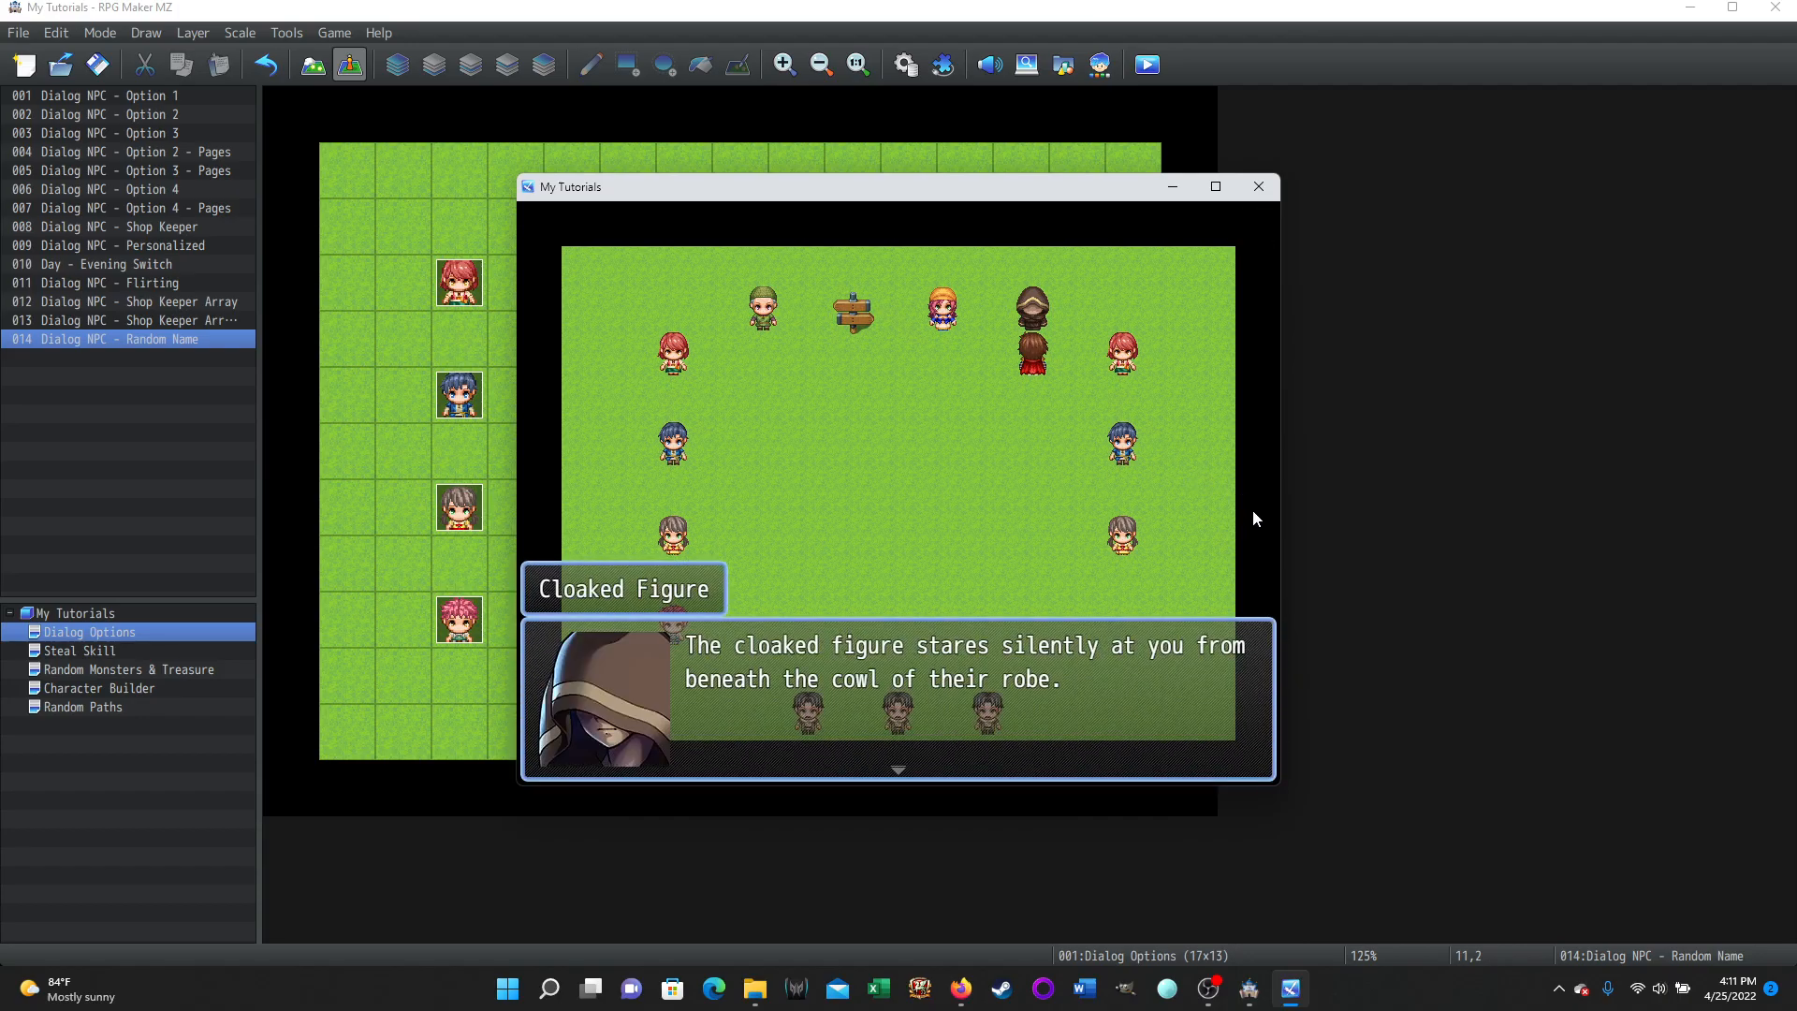
key("Return")
key("Return")
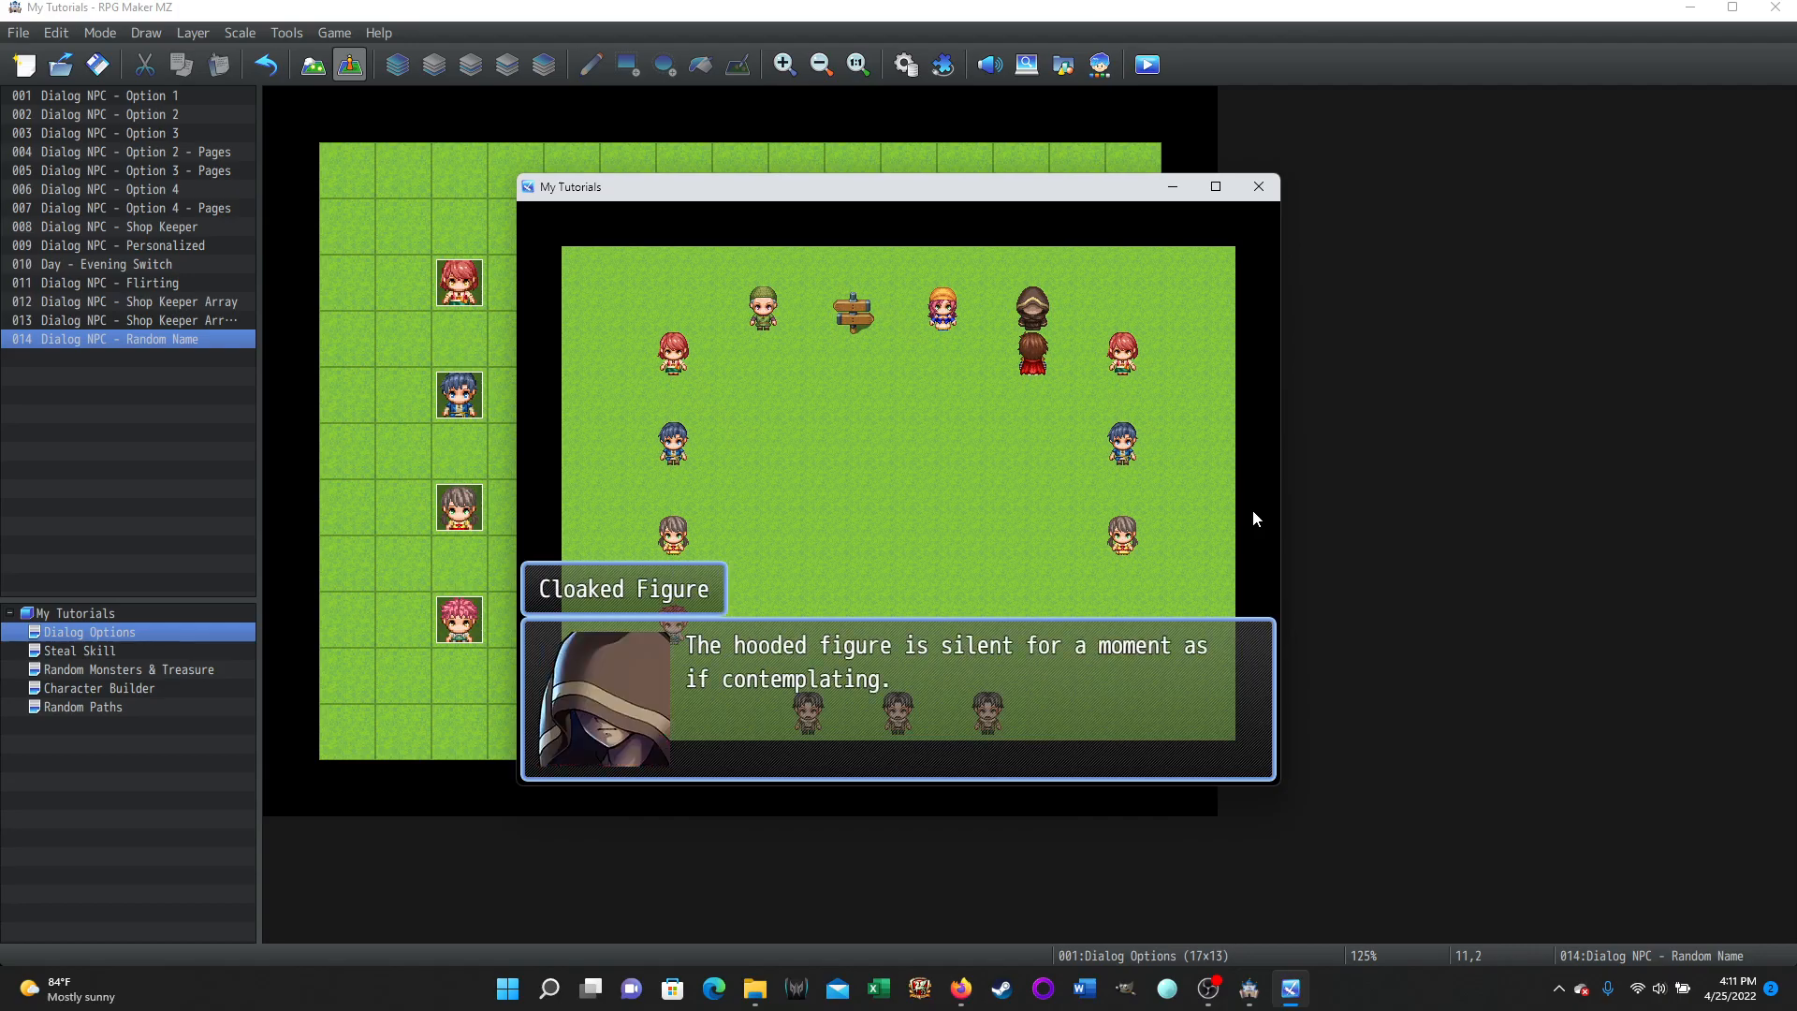
key("Return")
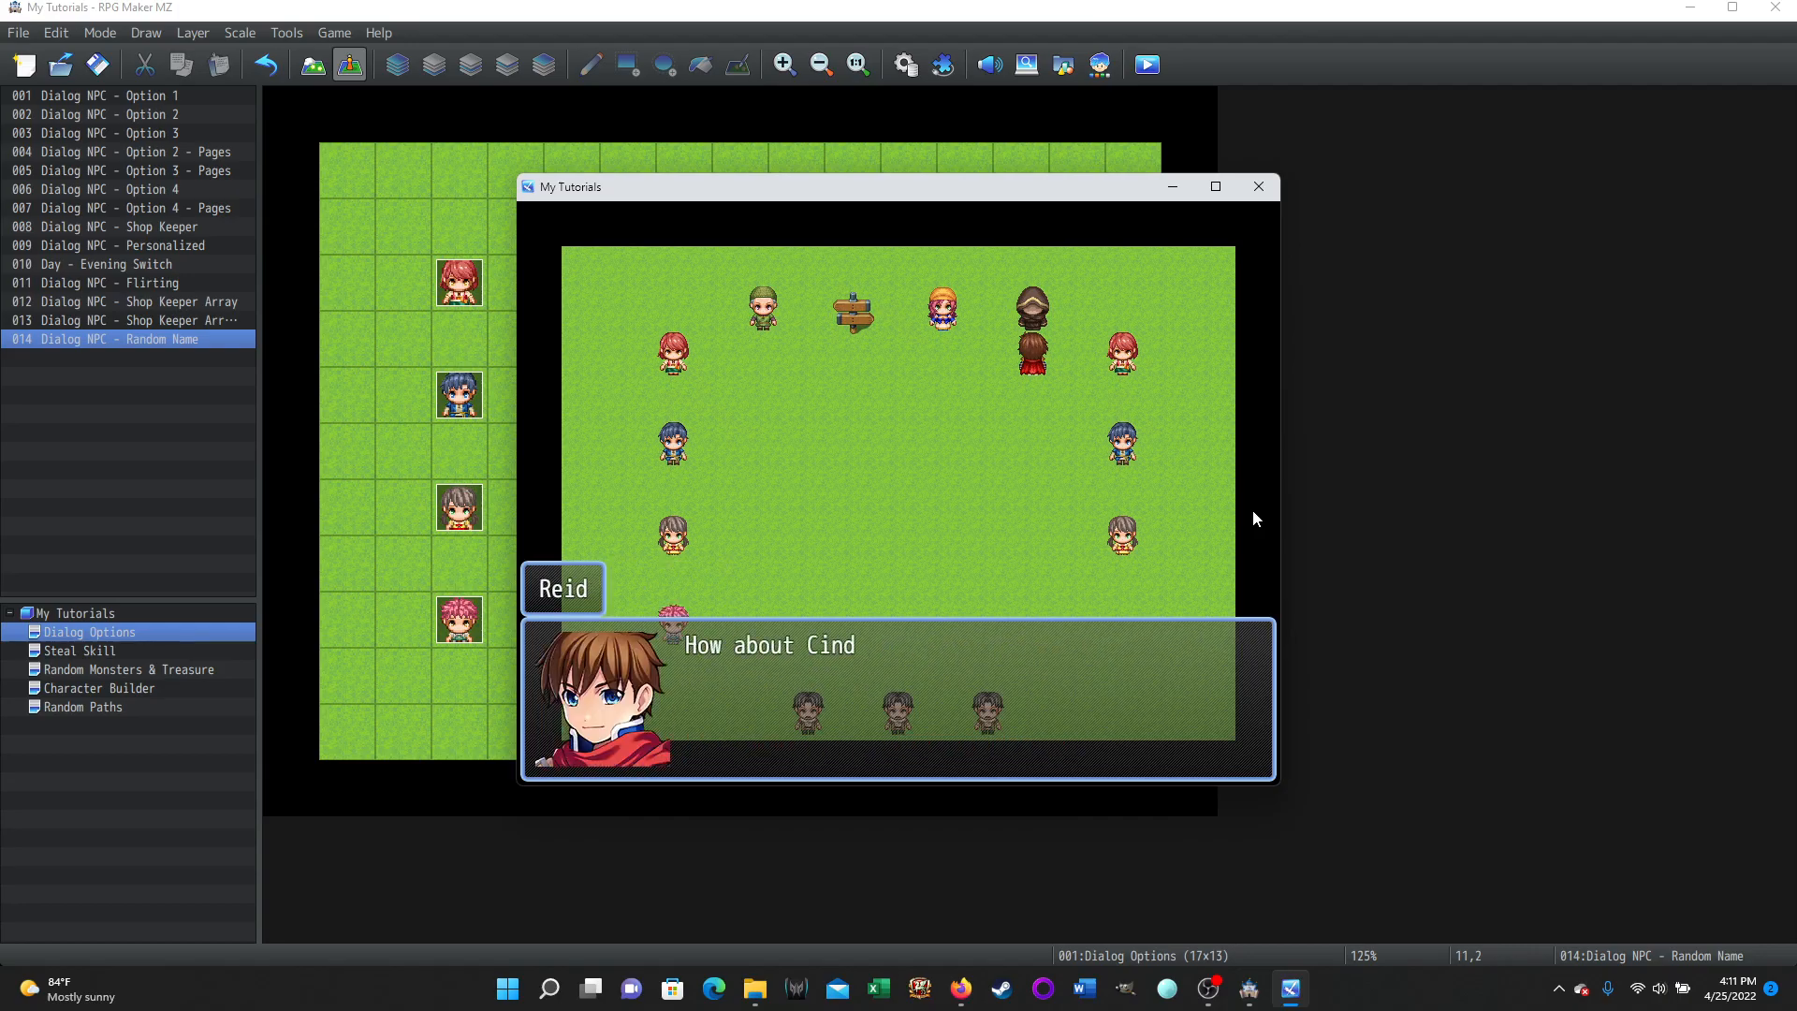
key("Return")
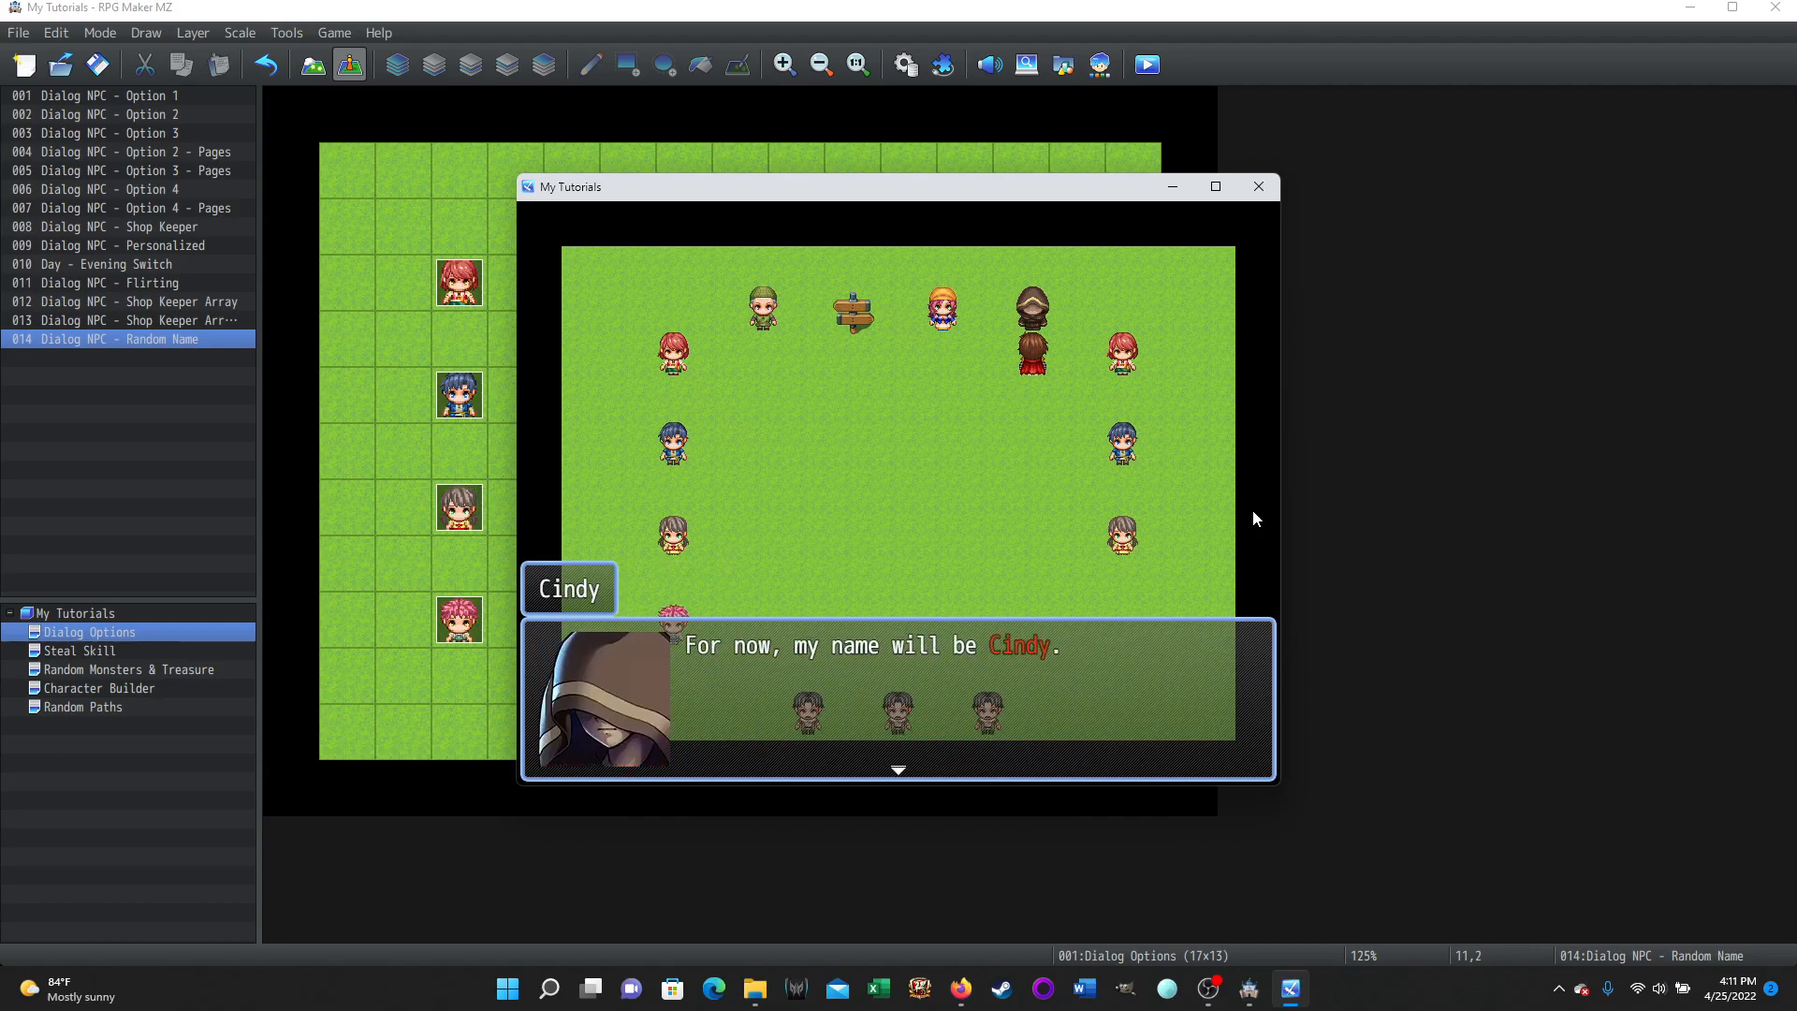
key("Return")
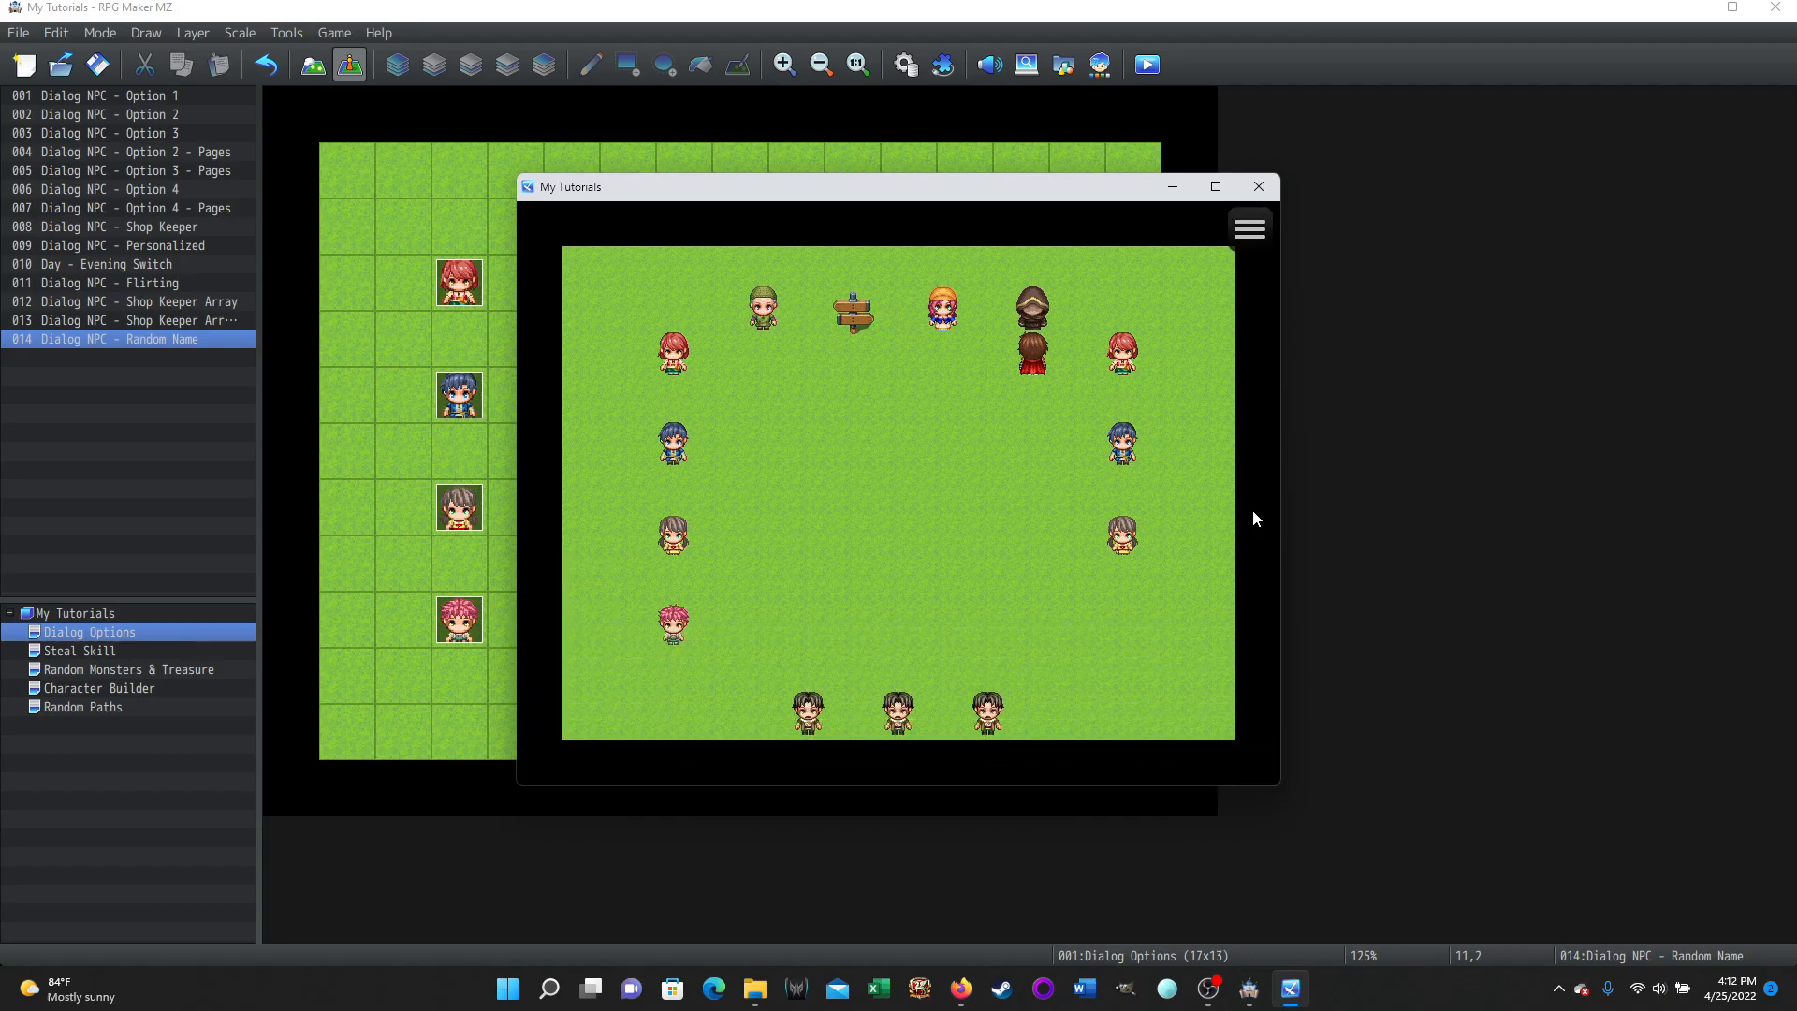
key("Return")
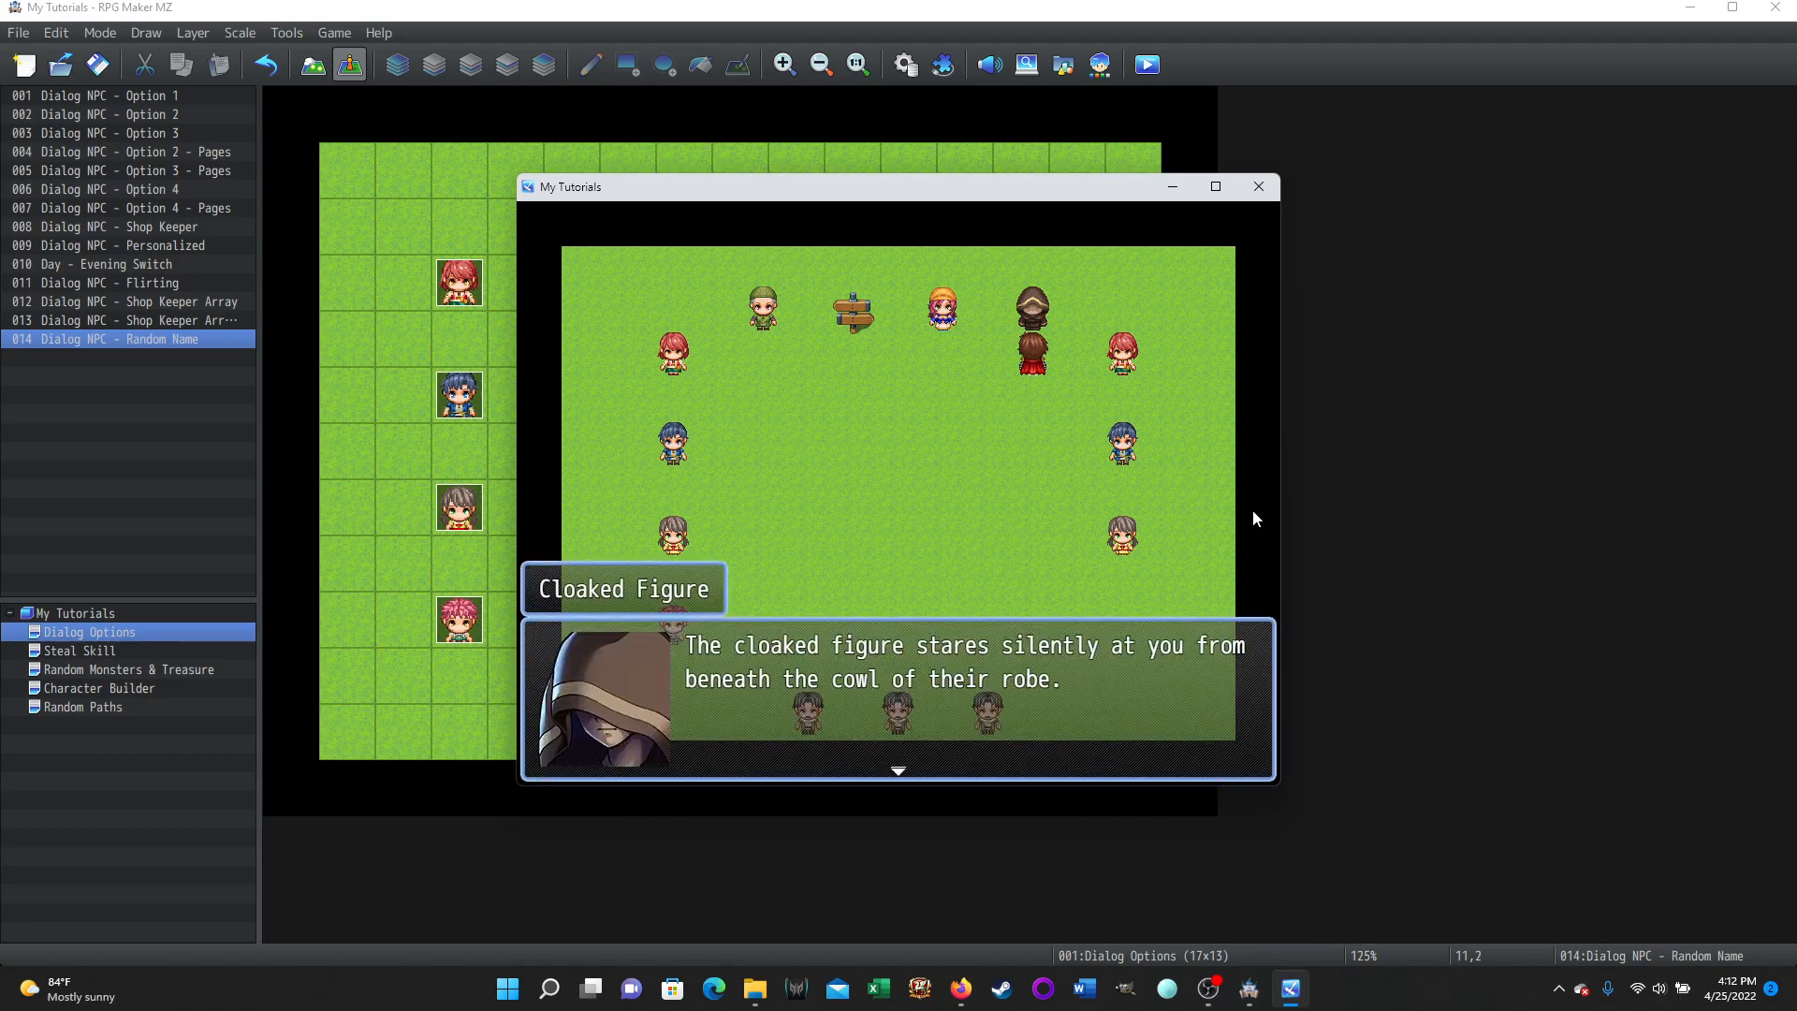
key("Return")
key("Return")
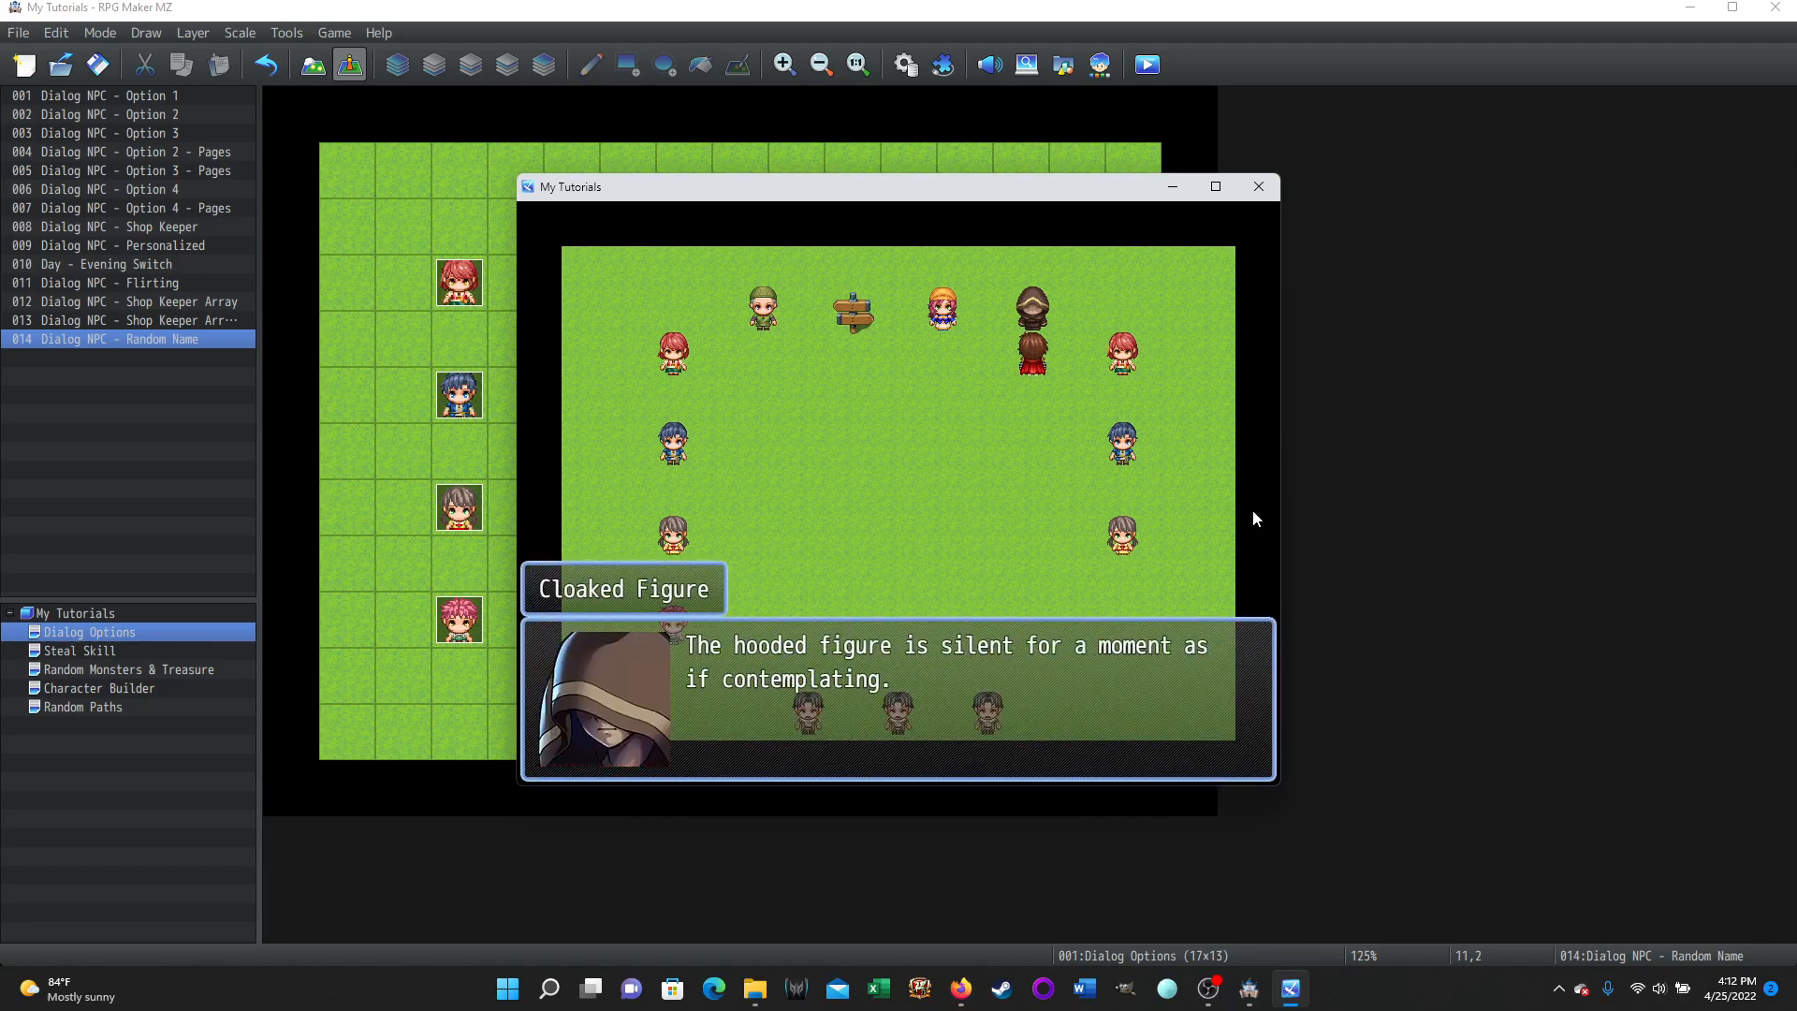
key("Return")
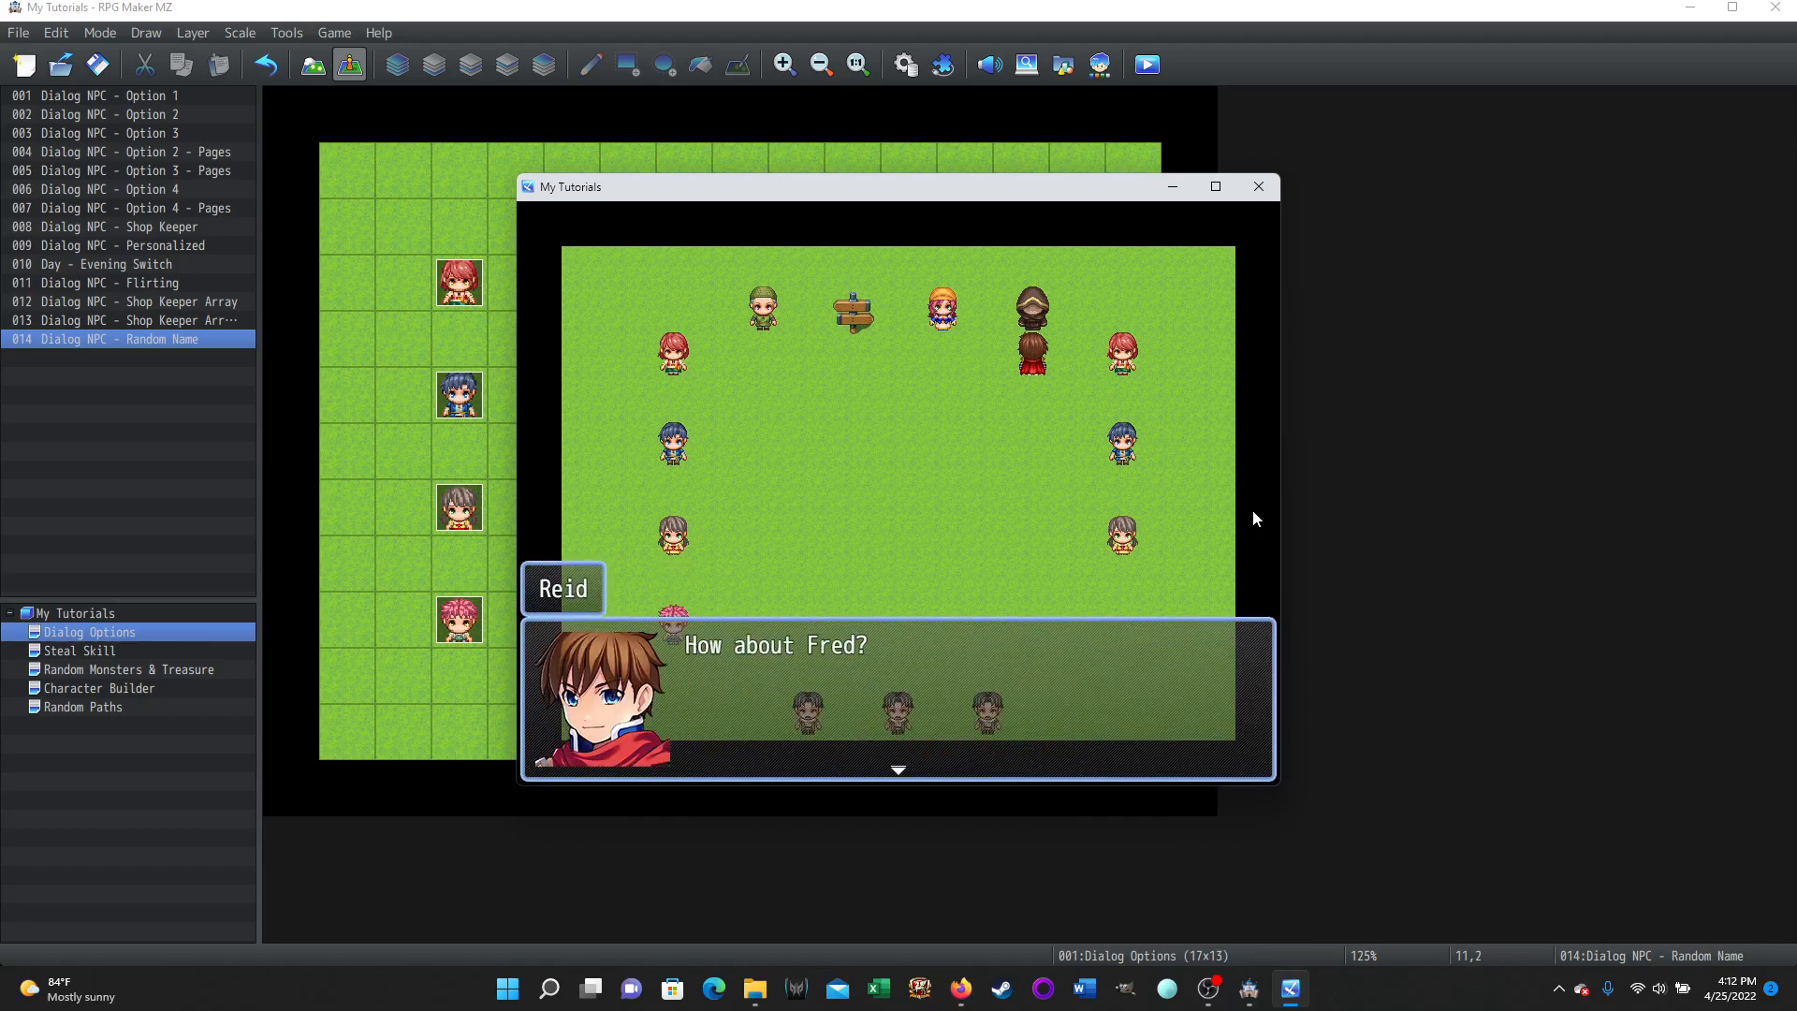
key("Return")
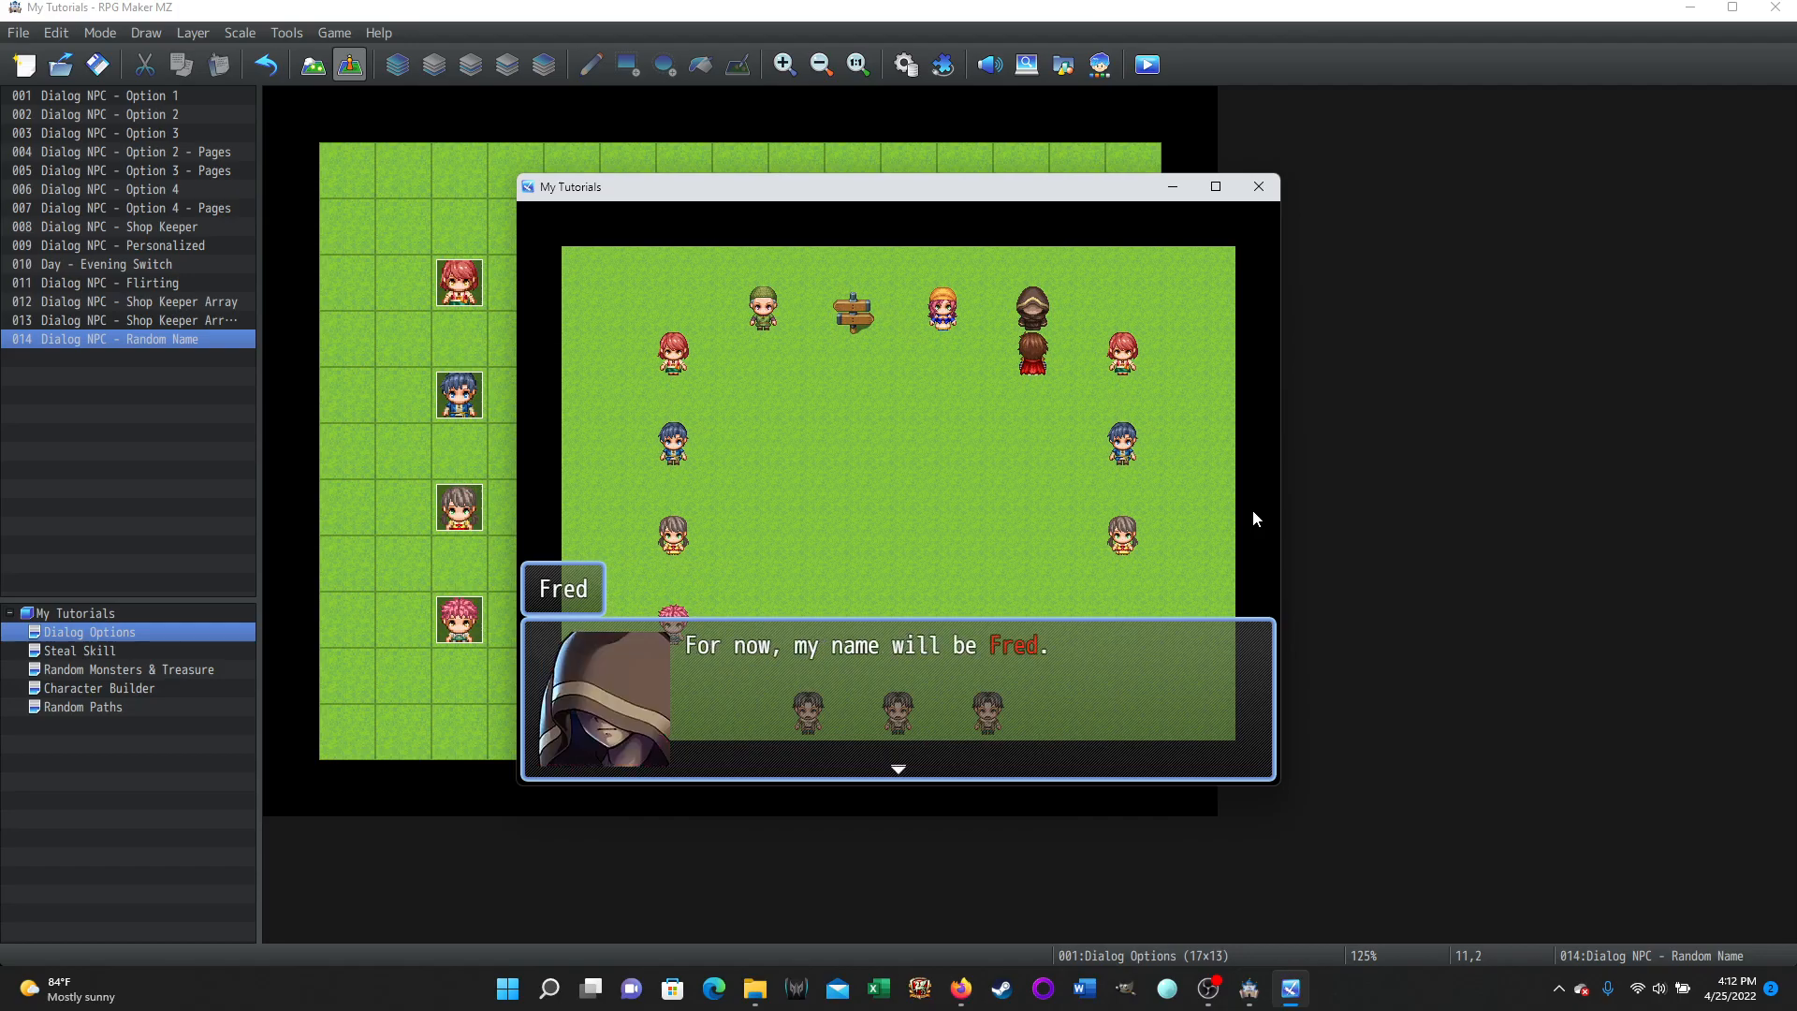
key("Return")
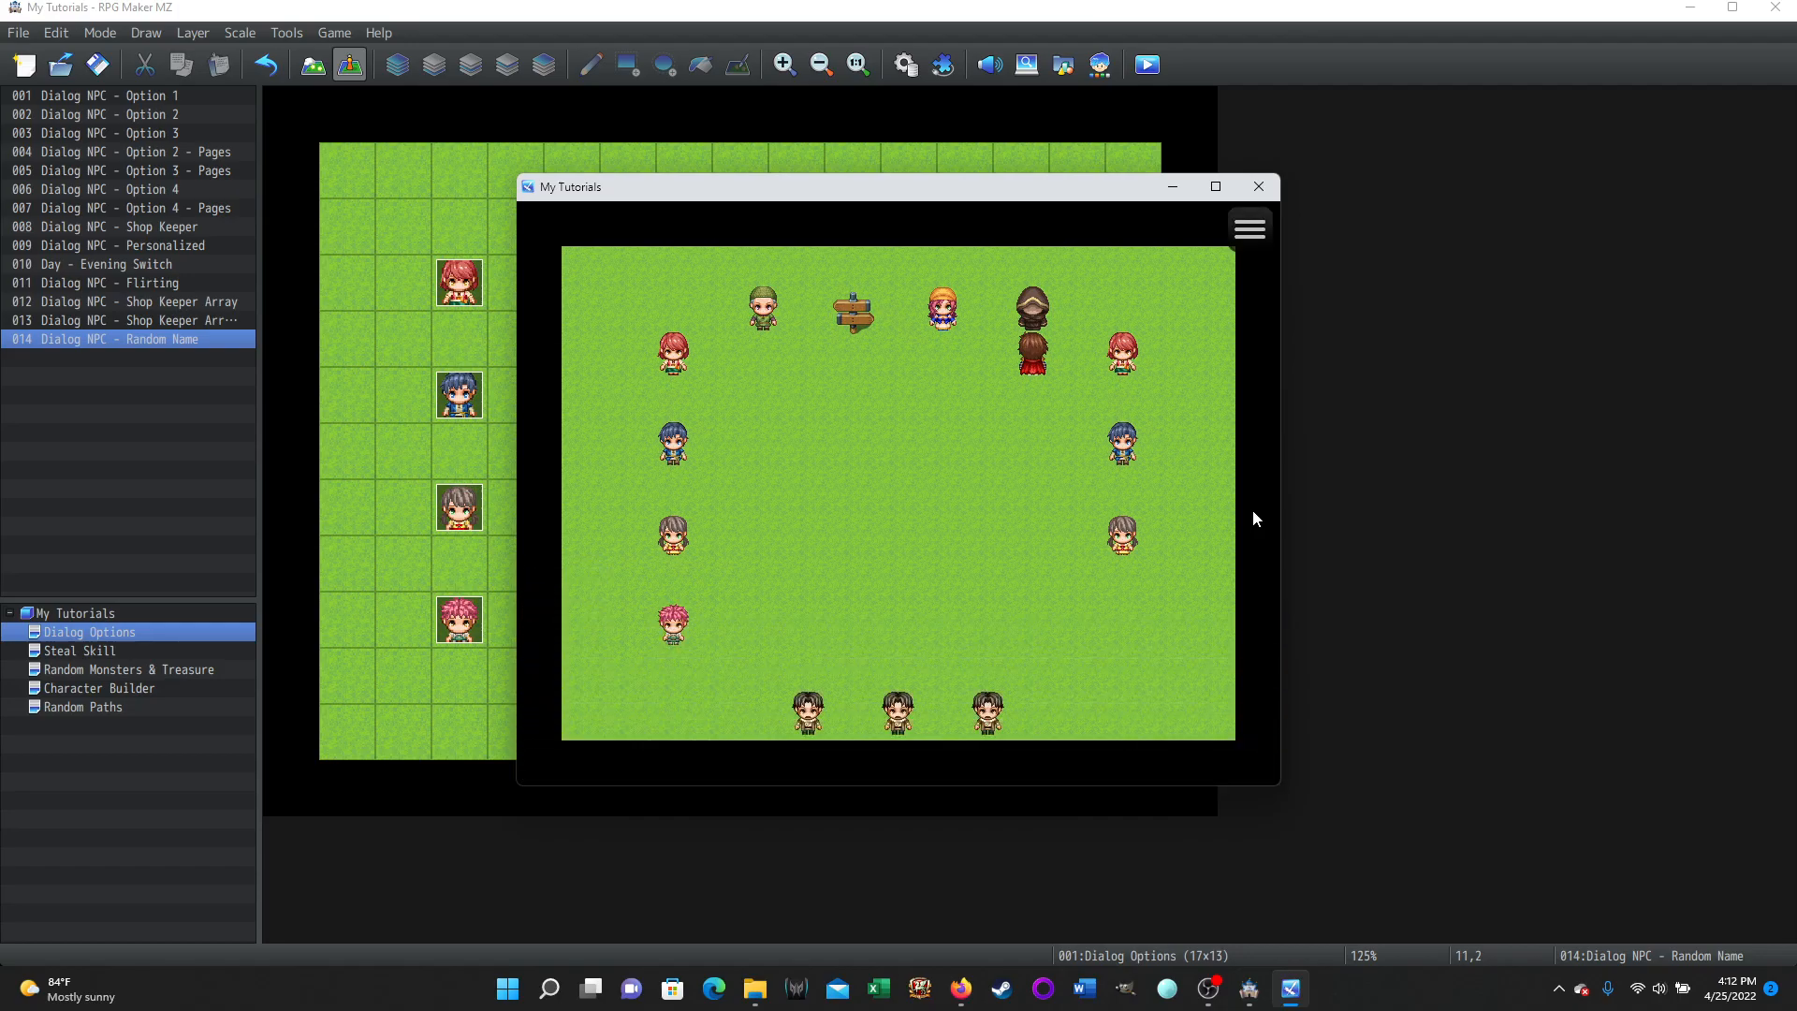
Close the playtest and open the cloaked figure's event in the event editor.
left_click(1260, 187)
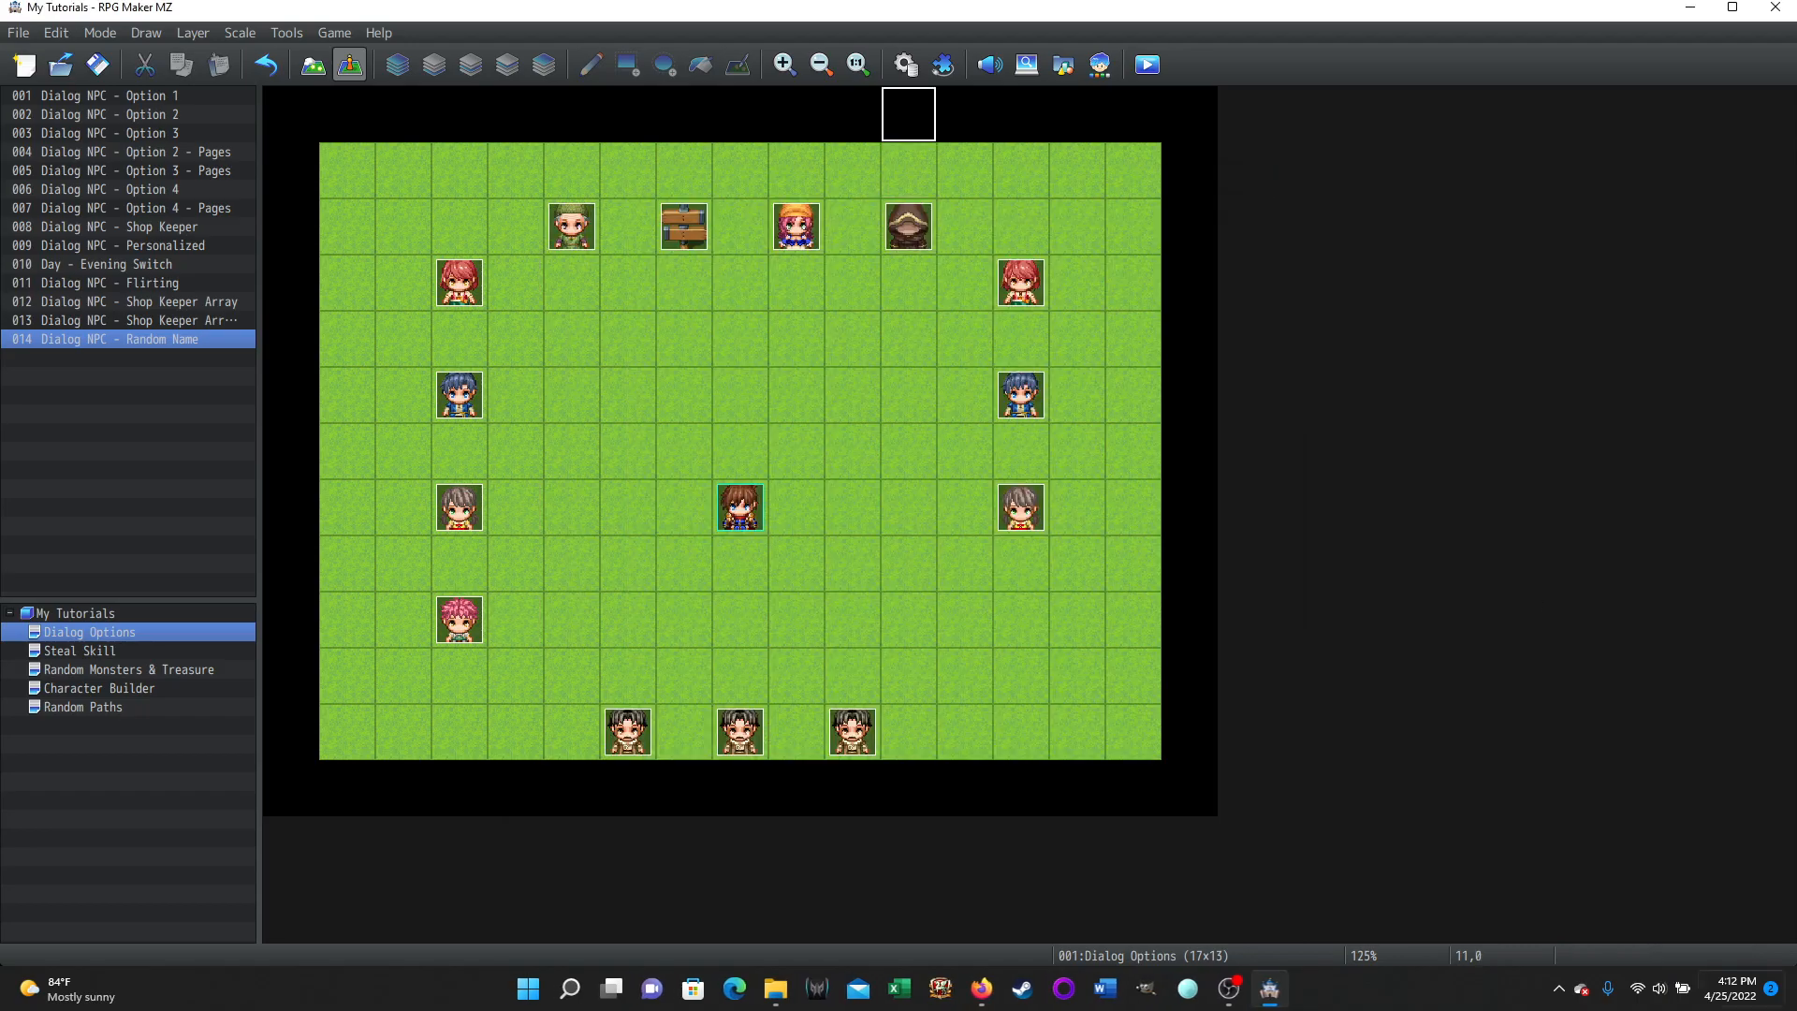
left_click(913, 232)
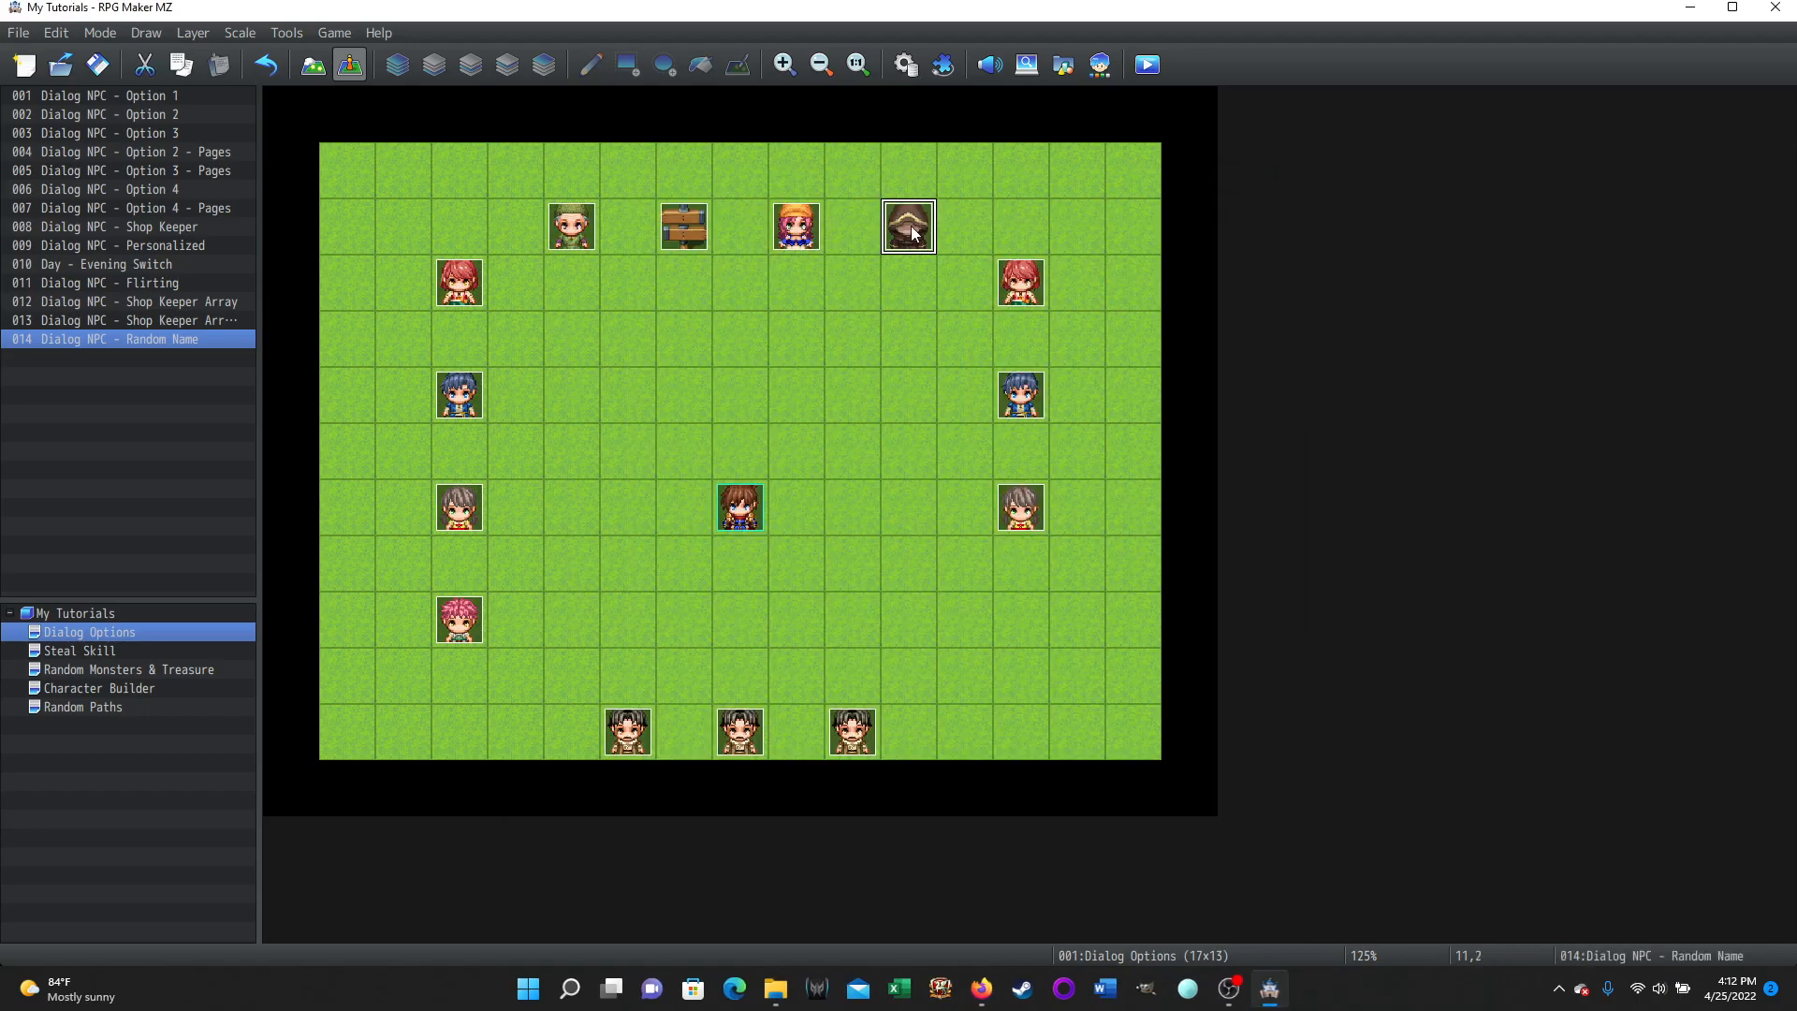
double_click(911, 229)
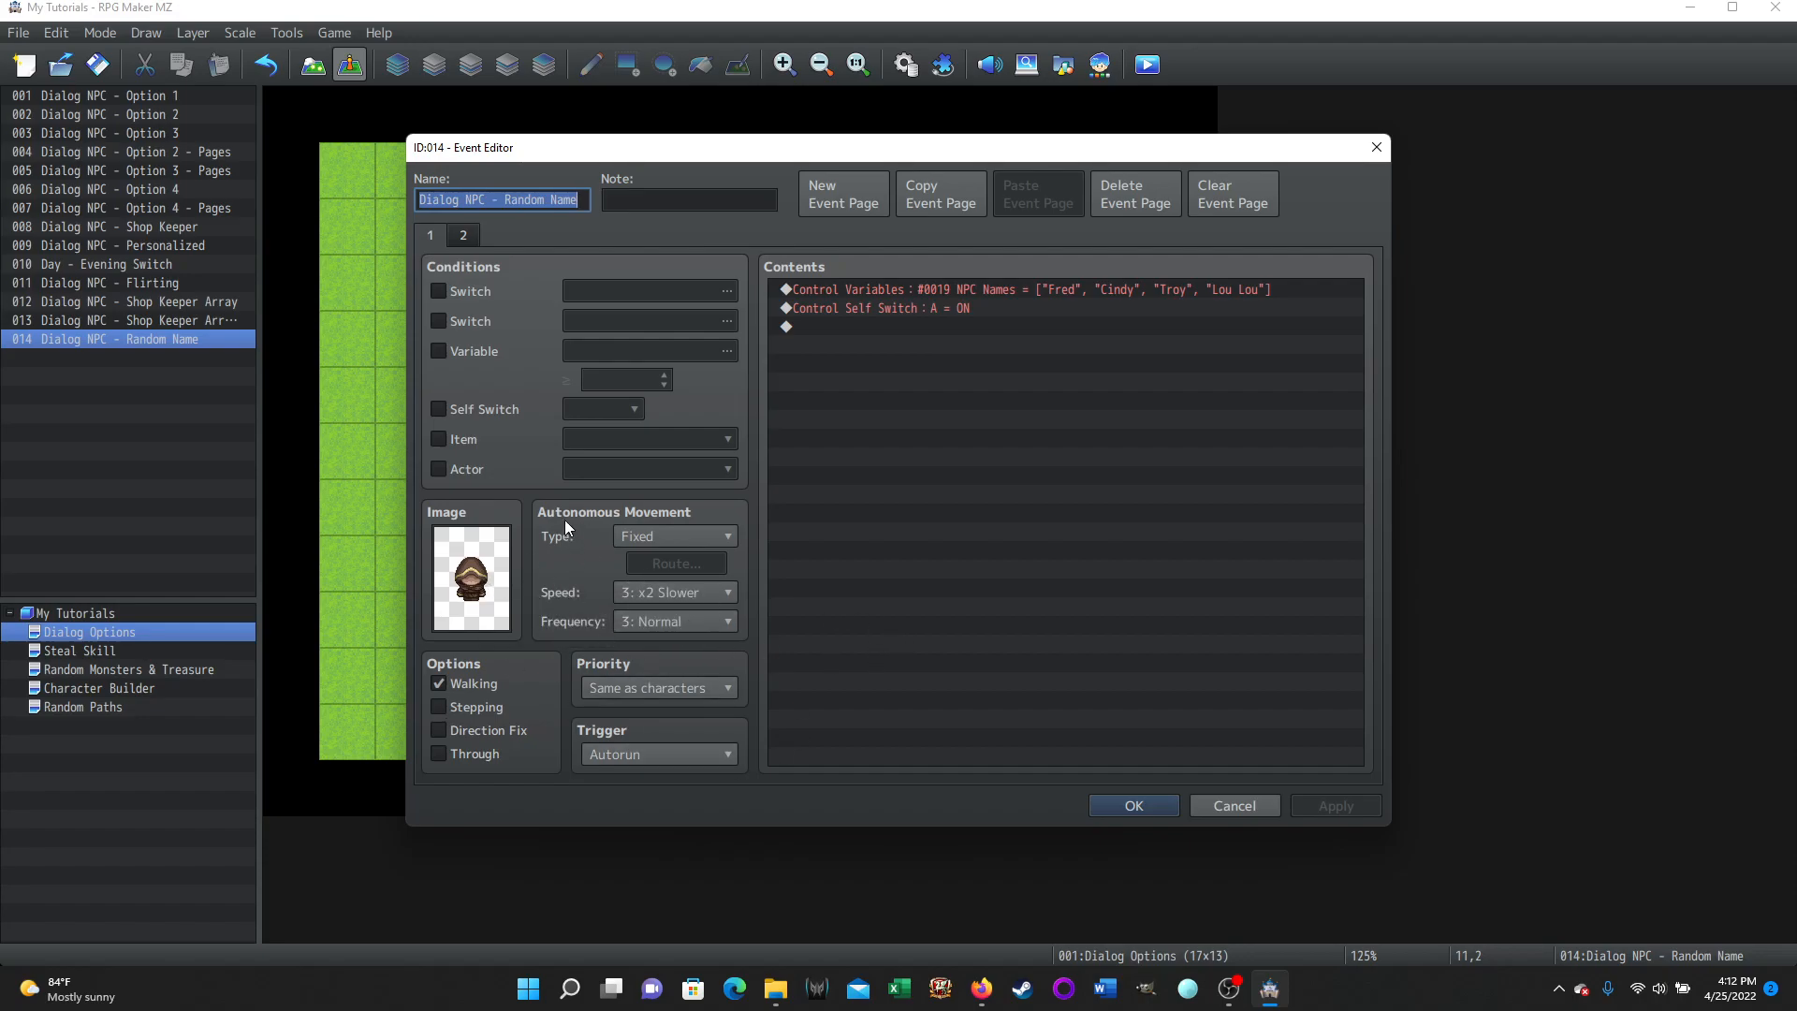
Inspect the Control Variables command on page 1 that sets the NPC Names array, closing it with OK.
left_click(906, 288)
right_click(906, 288)
left_click(942, 328)
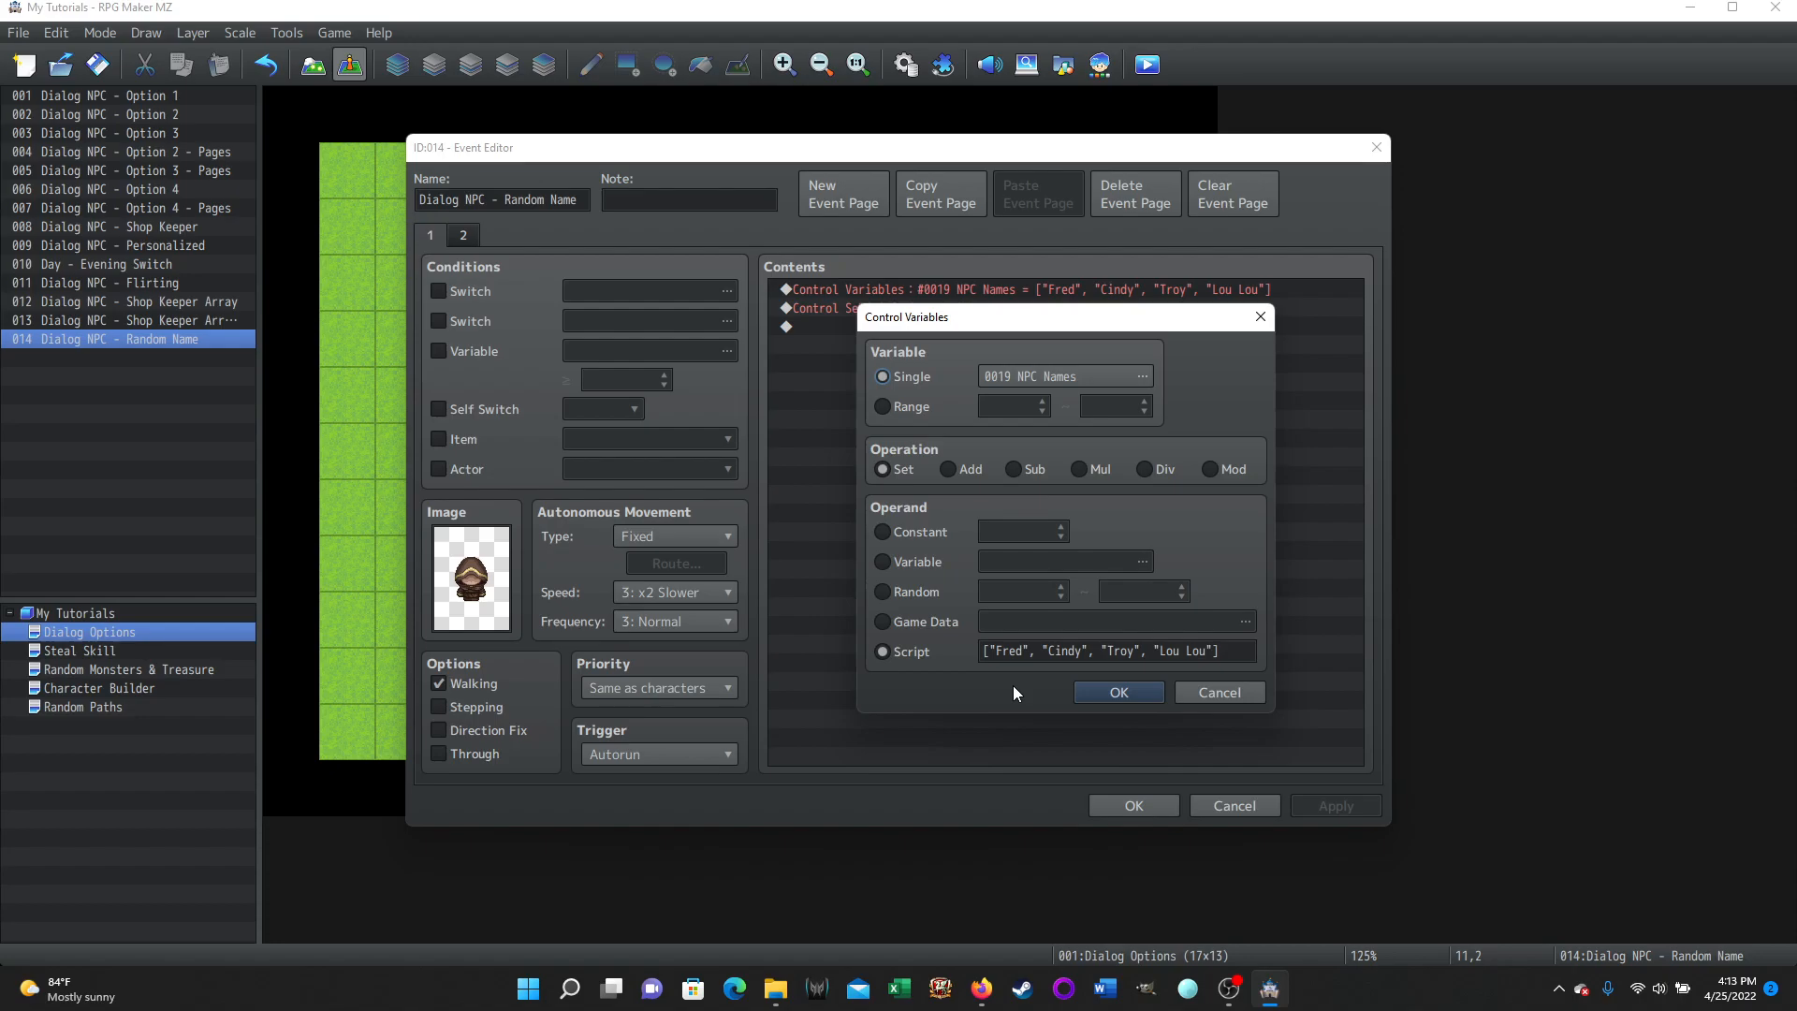
left_click(1125, 692)
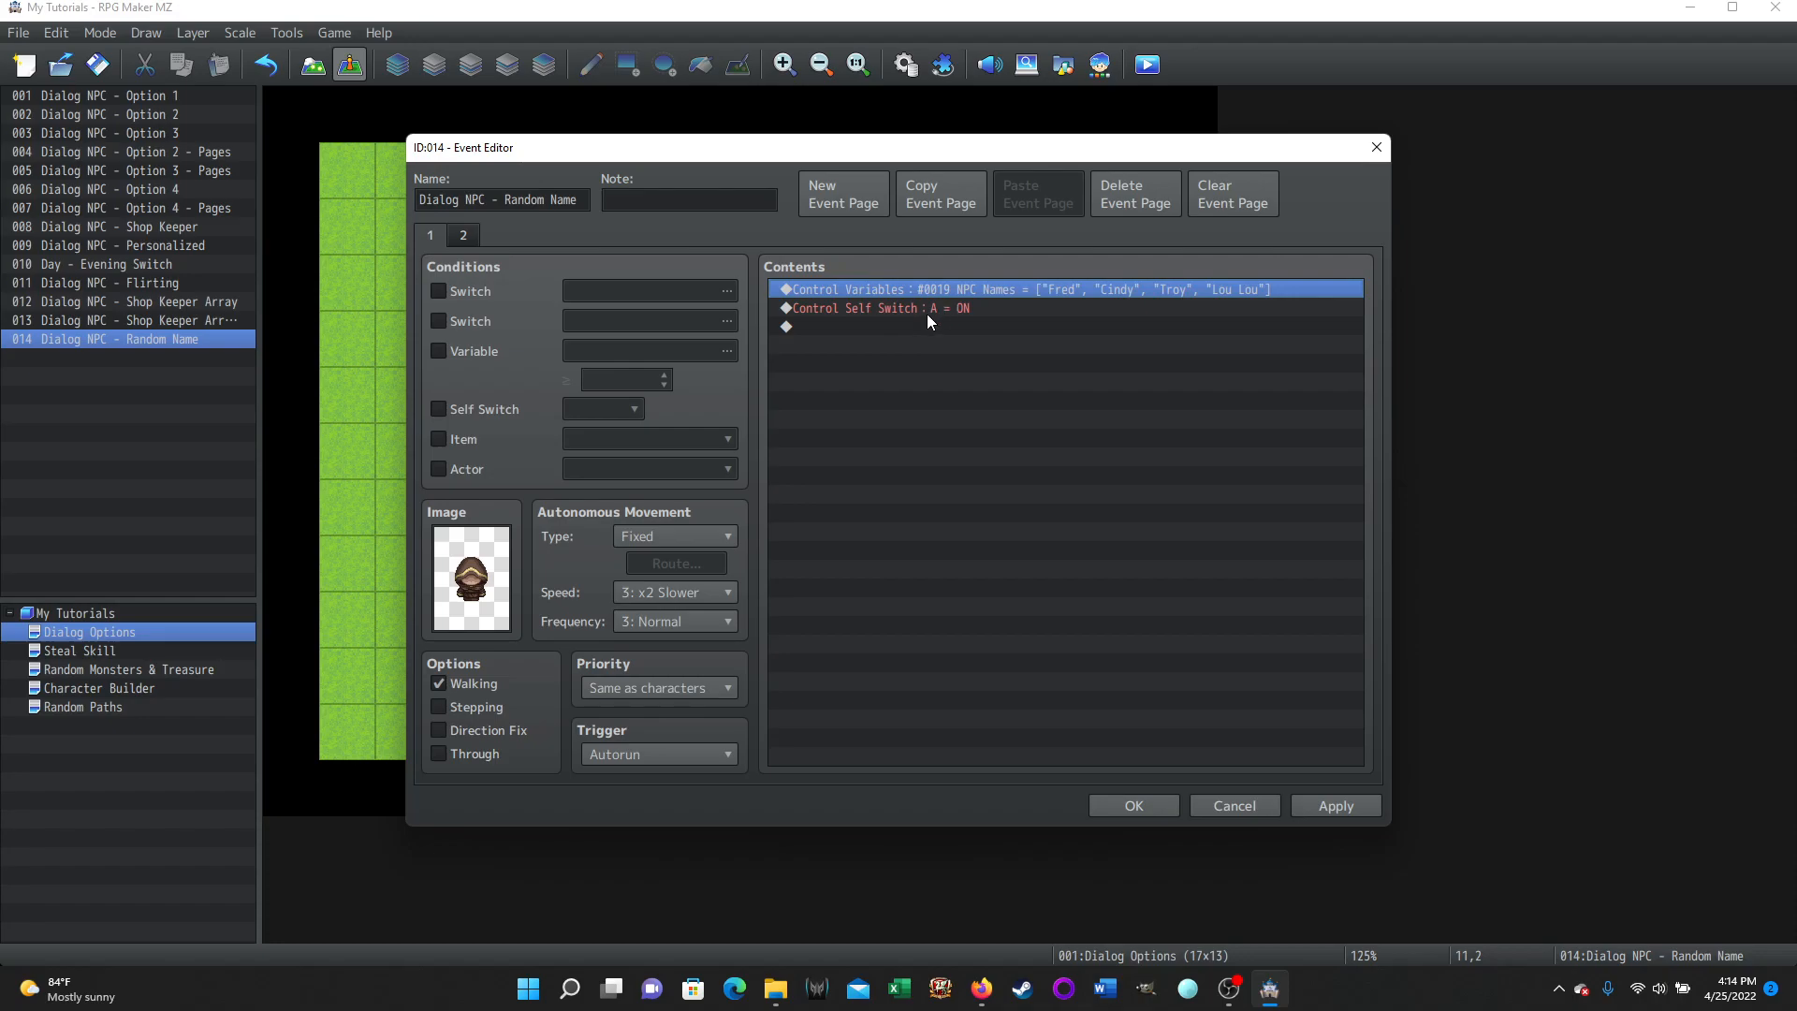
Switch to event page 2 and review its dialog text commands one by one.
left_click(464, 235)
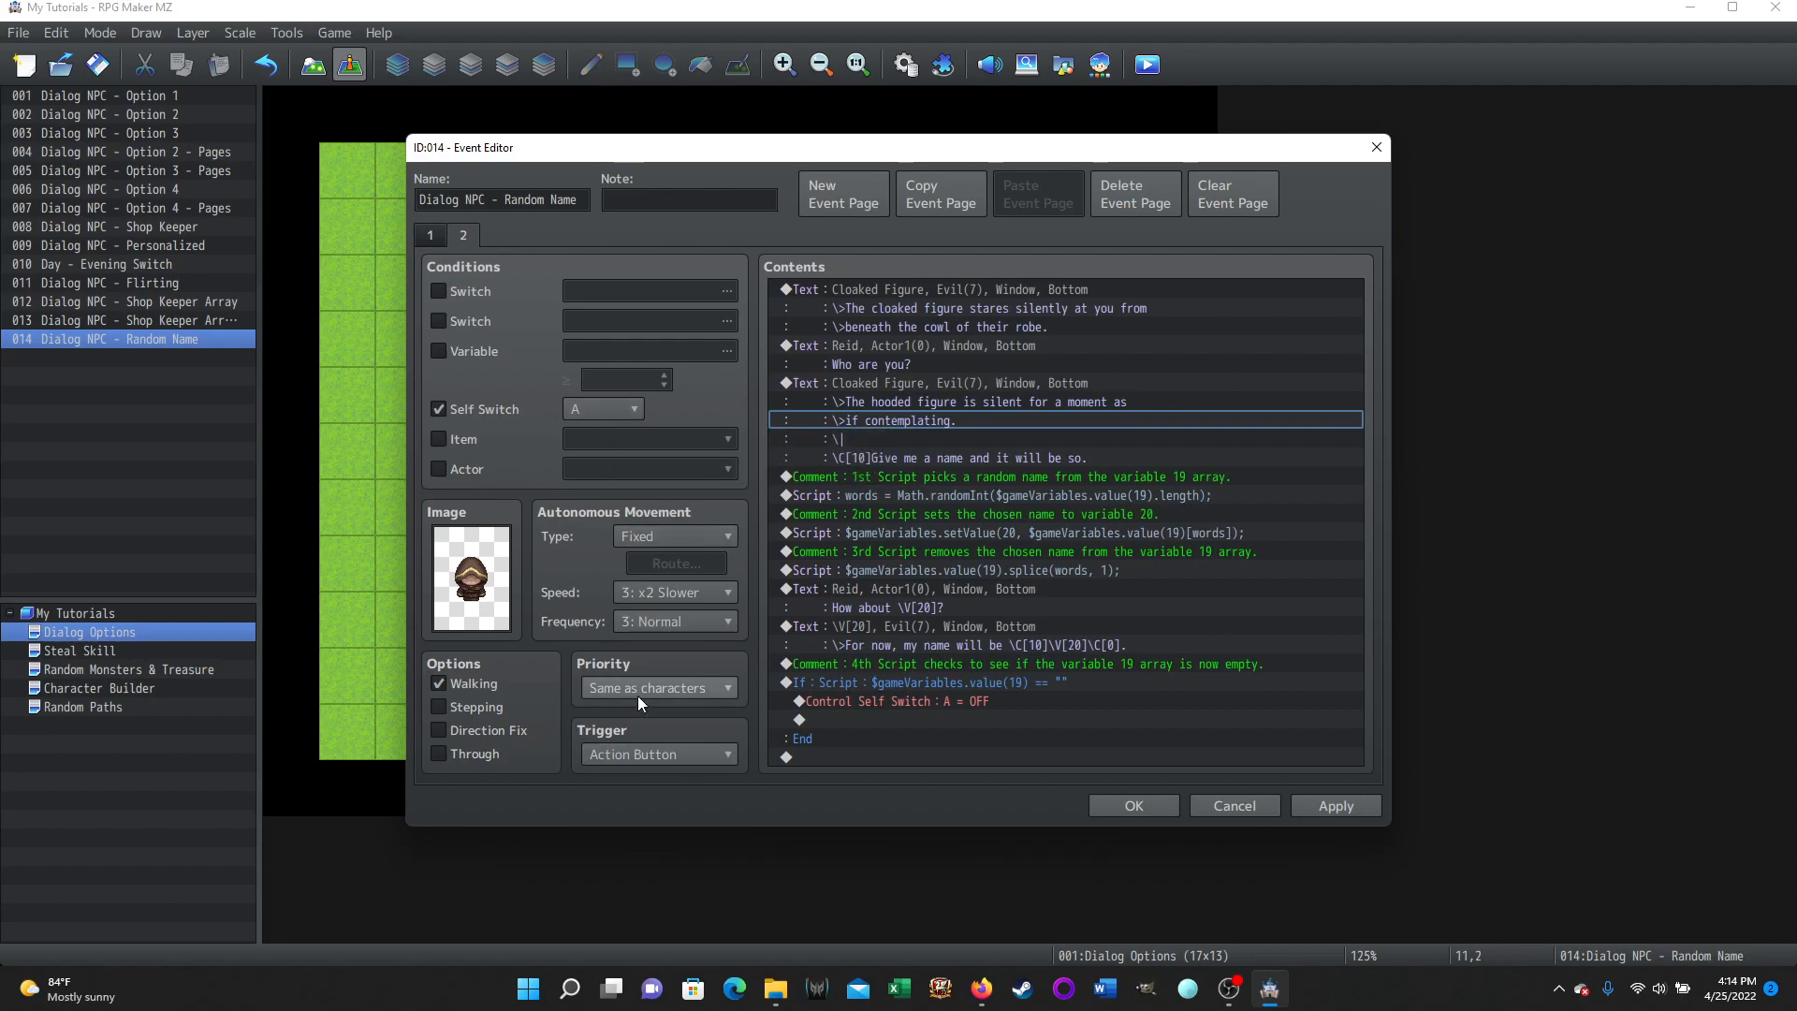
left_click(1115, 292)
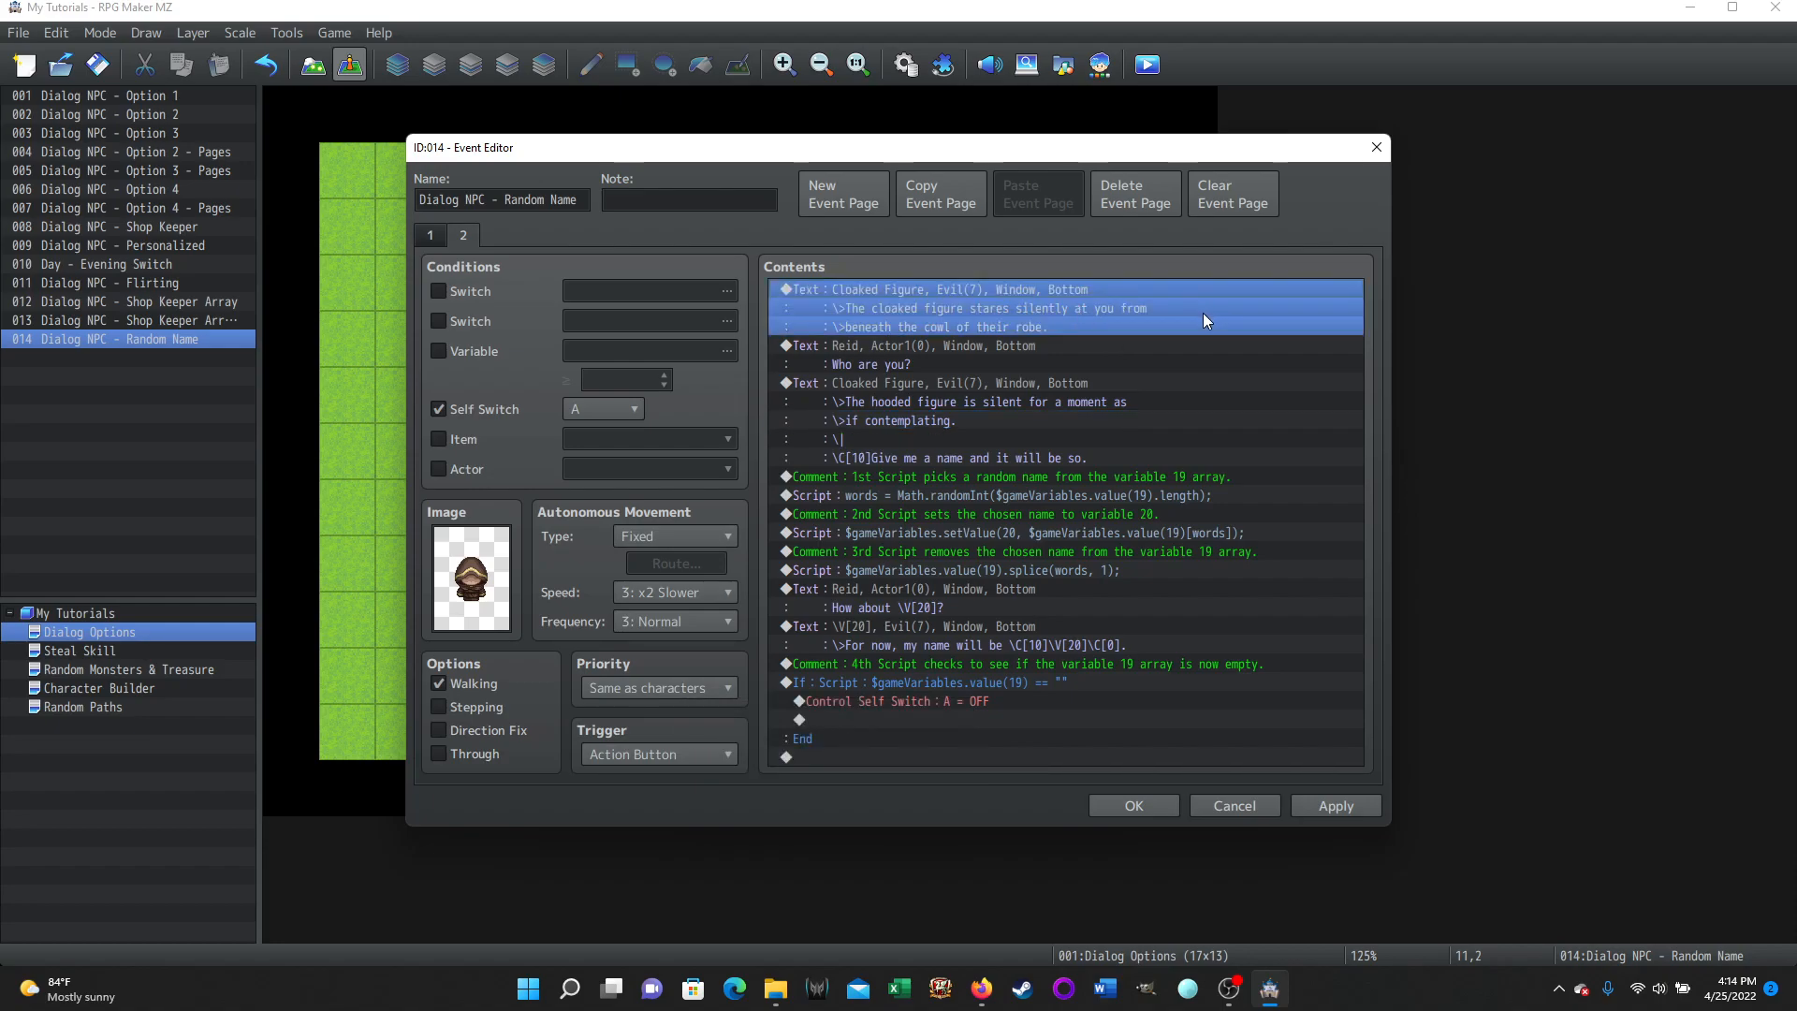
left_click(1016, 347)
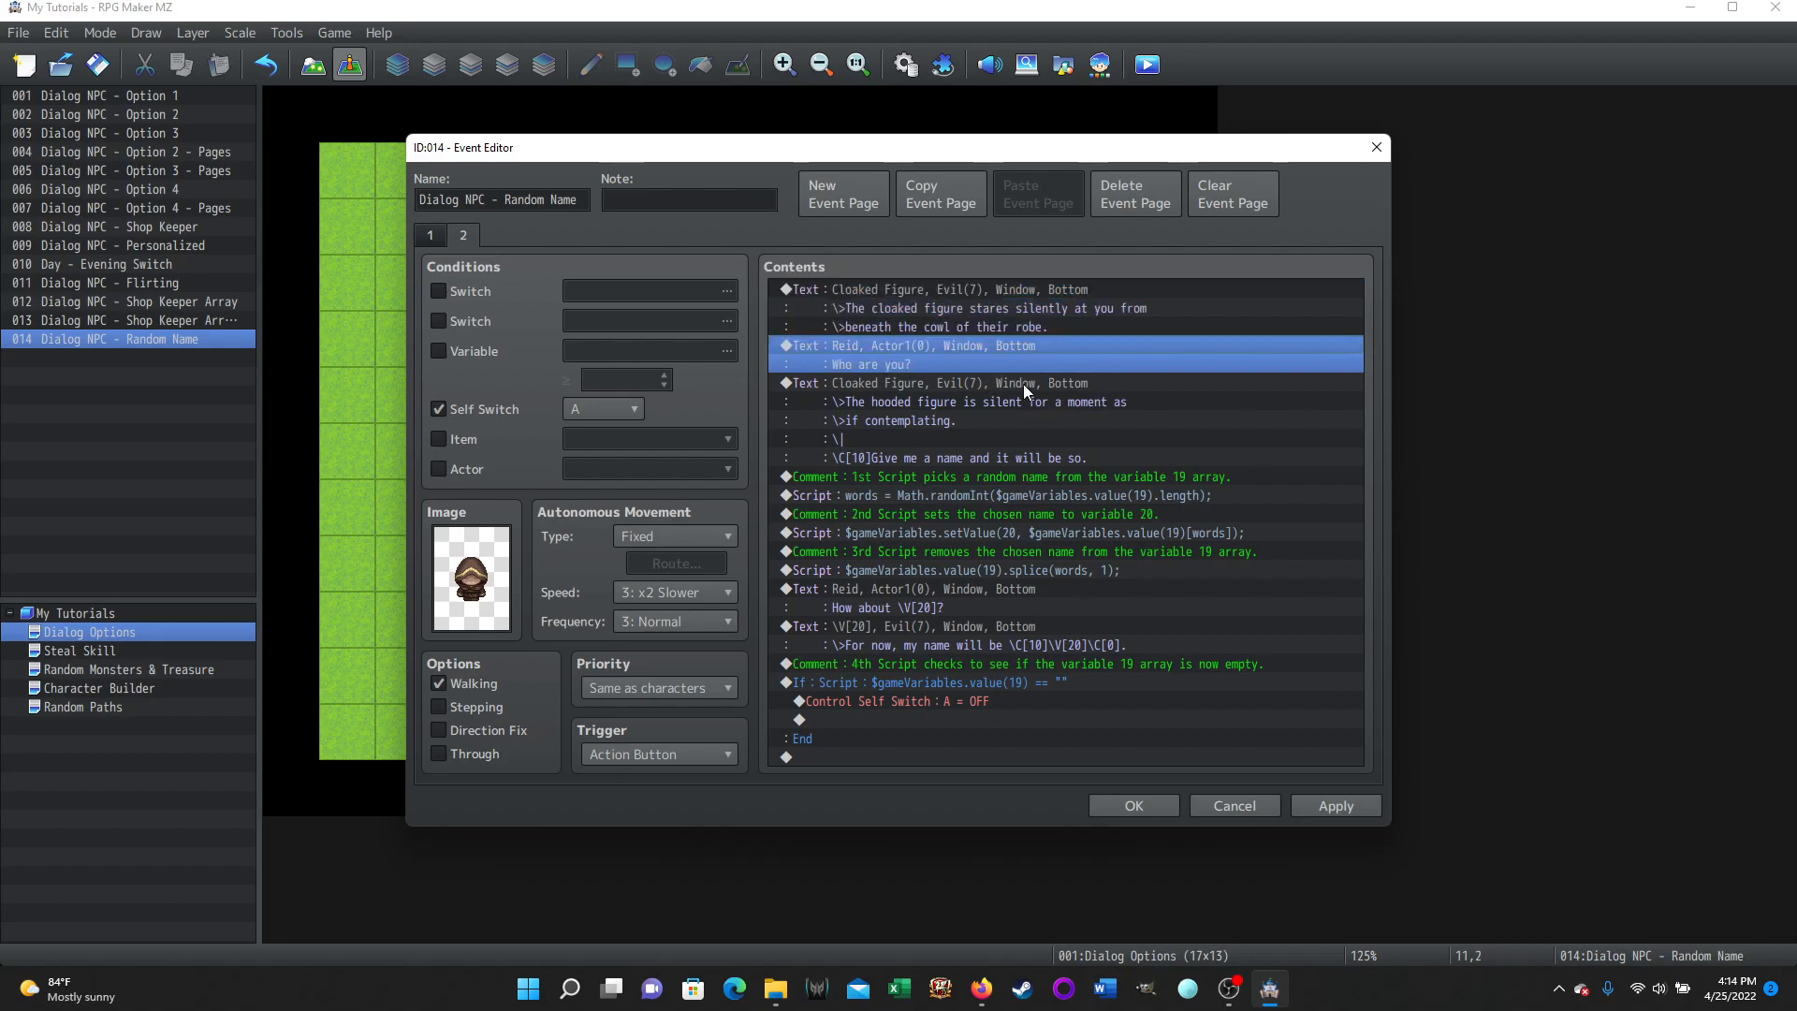
left_click(956, 382)
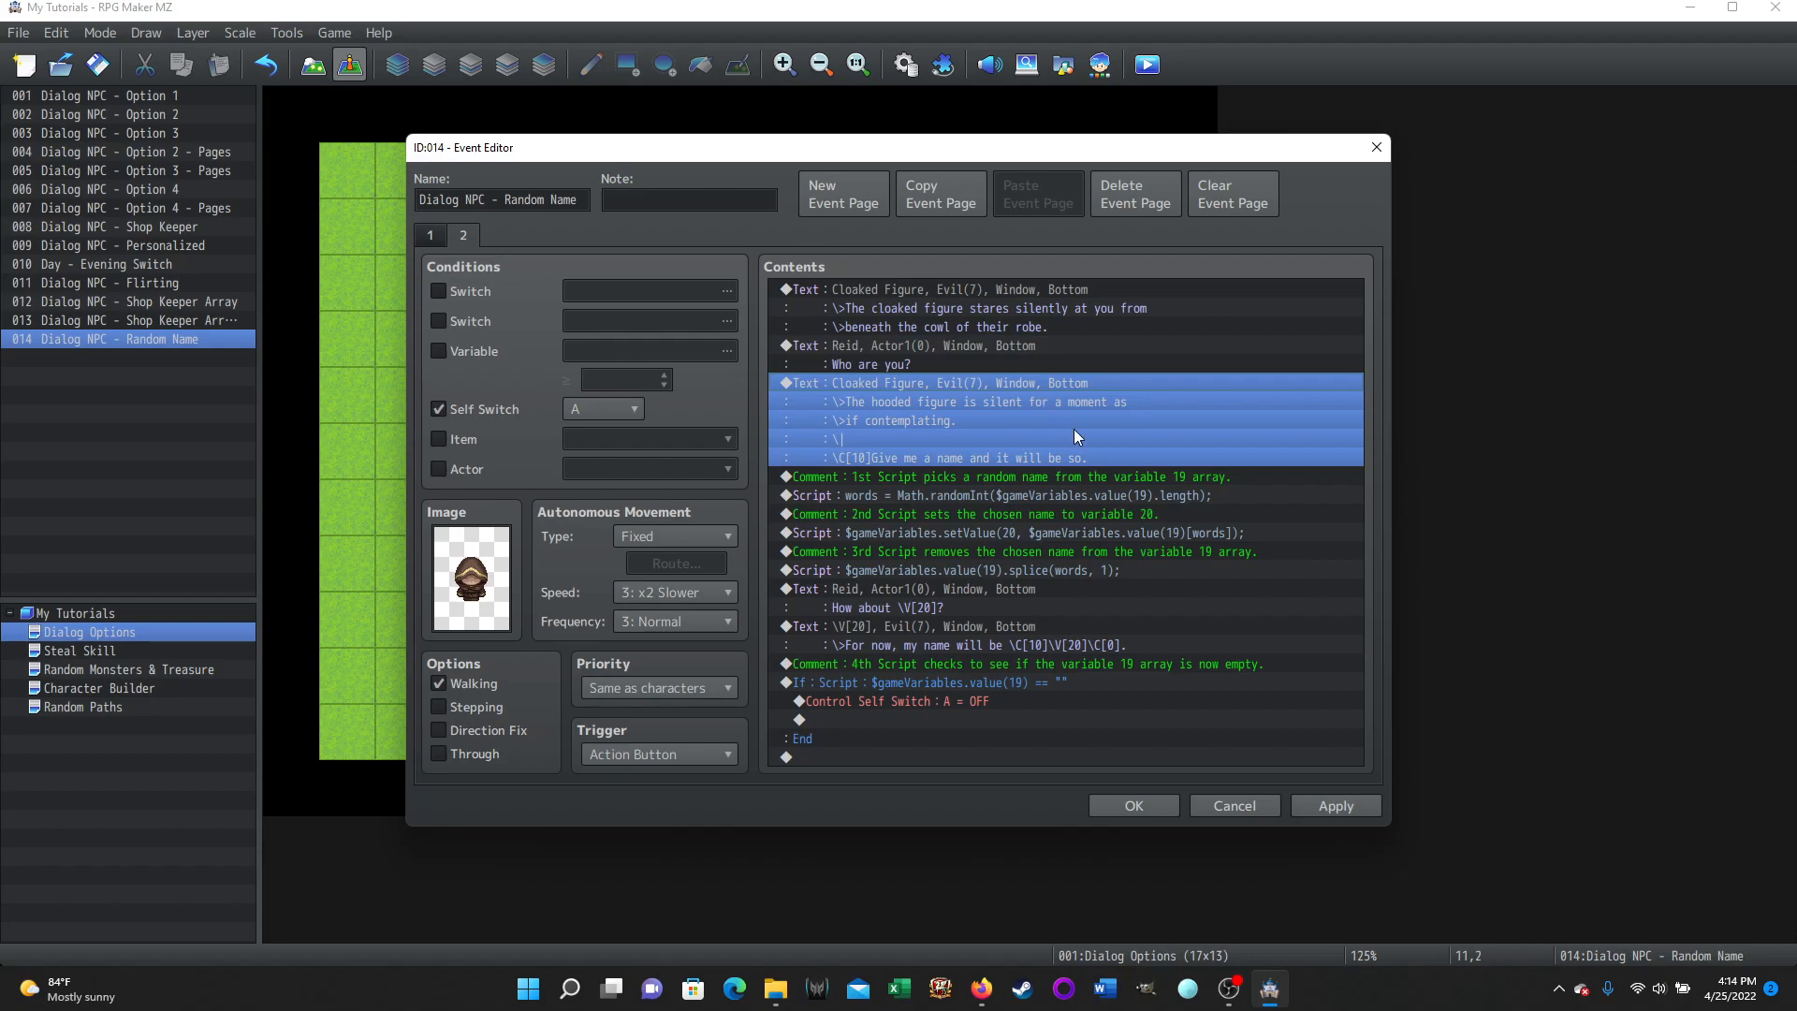
Open the hooded figure's 'silent for a moment' Show Text command and add a second \| wait code on its blank line.
right_click(874, 384)
left_click(894, 393)
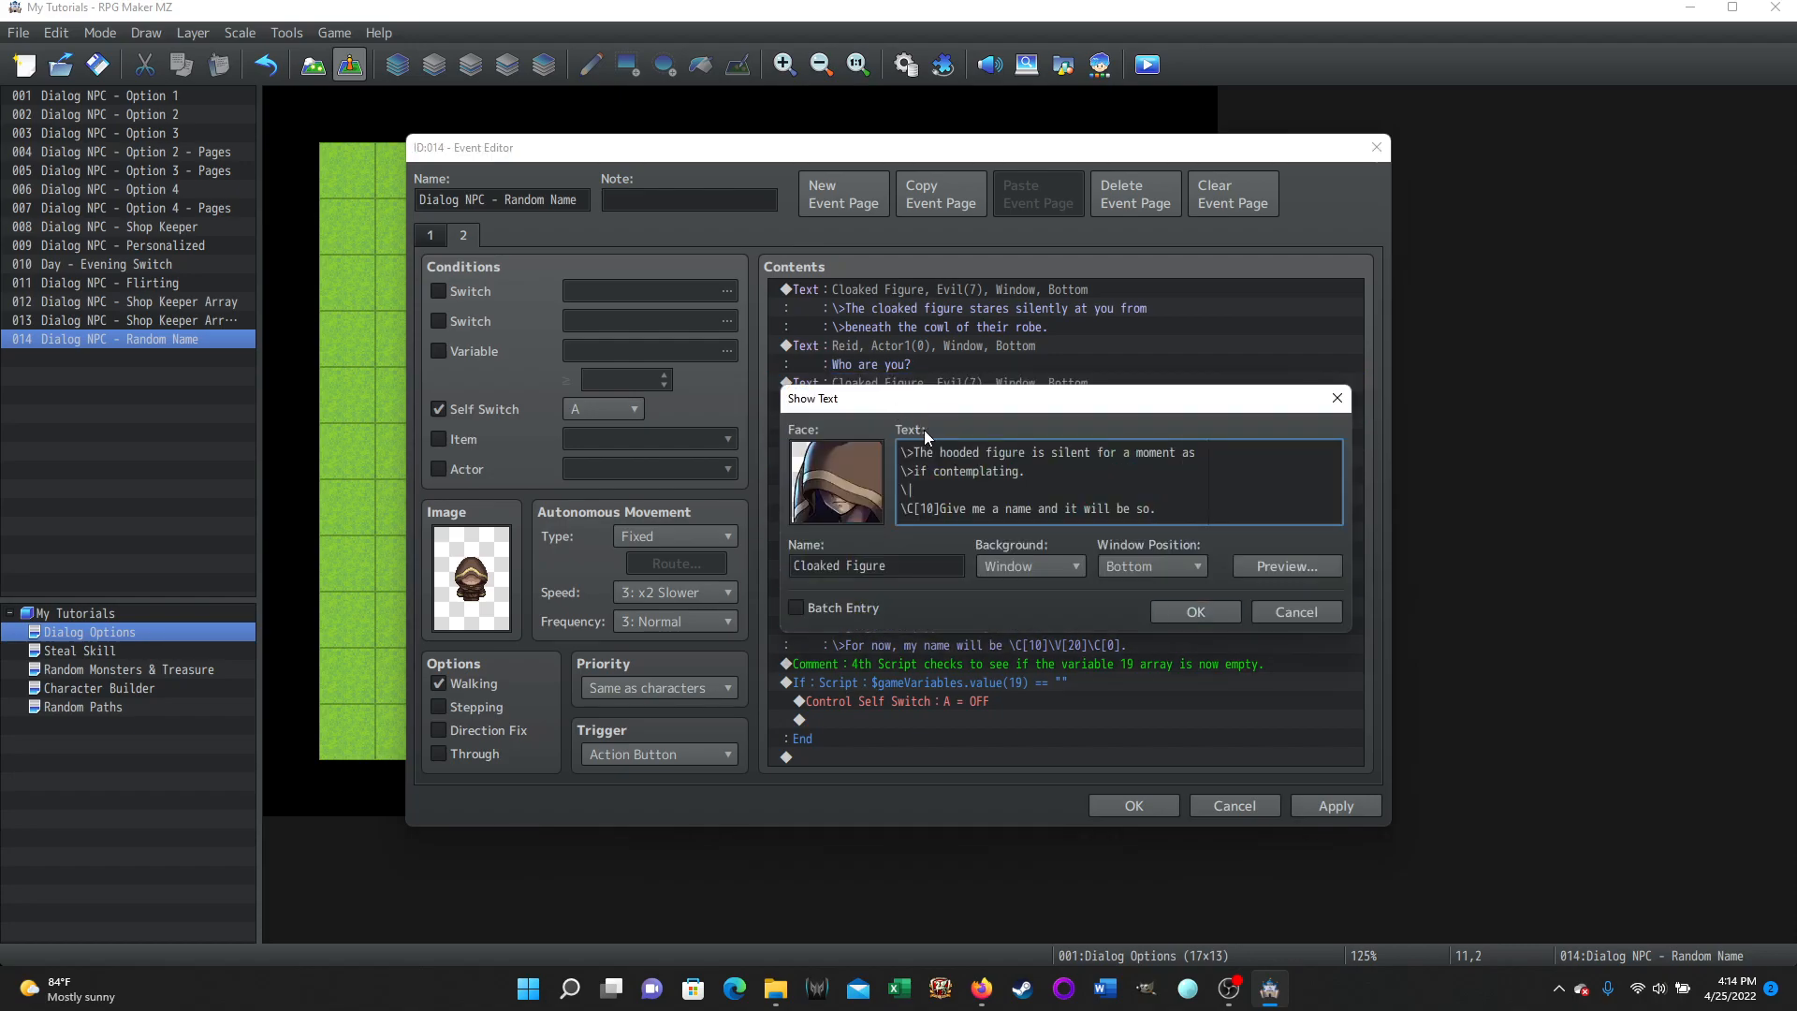
mouse_move(924, 429)
mouse_move(907, 524)
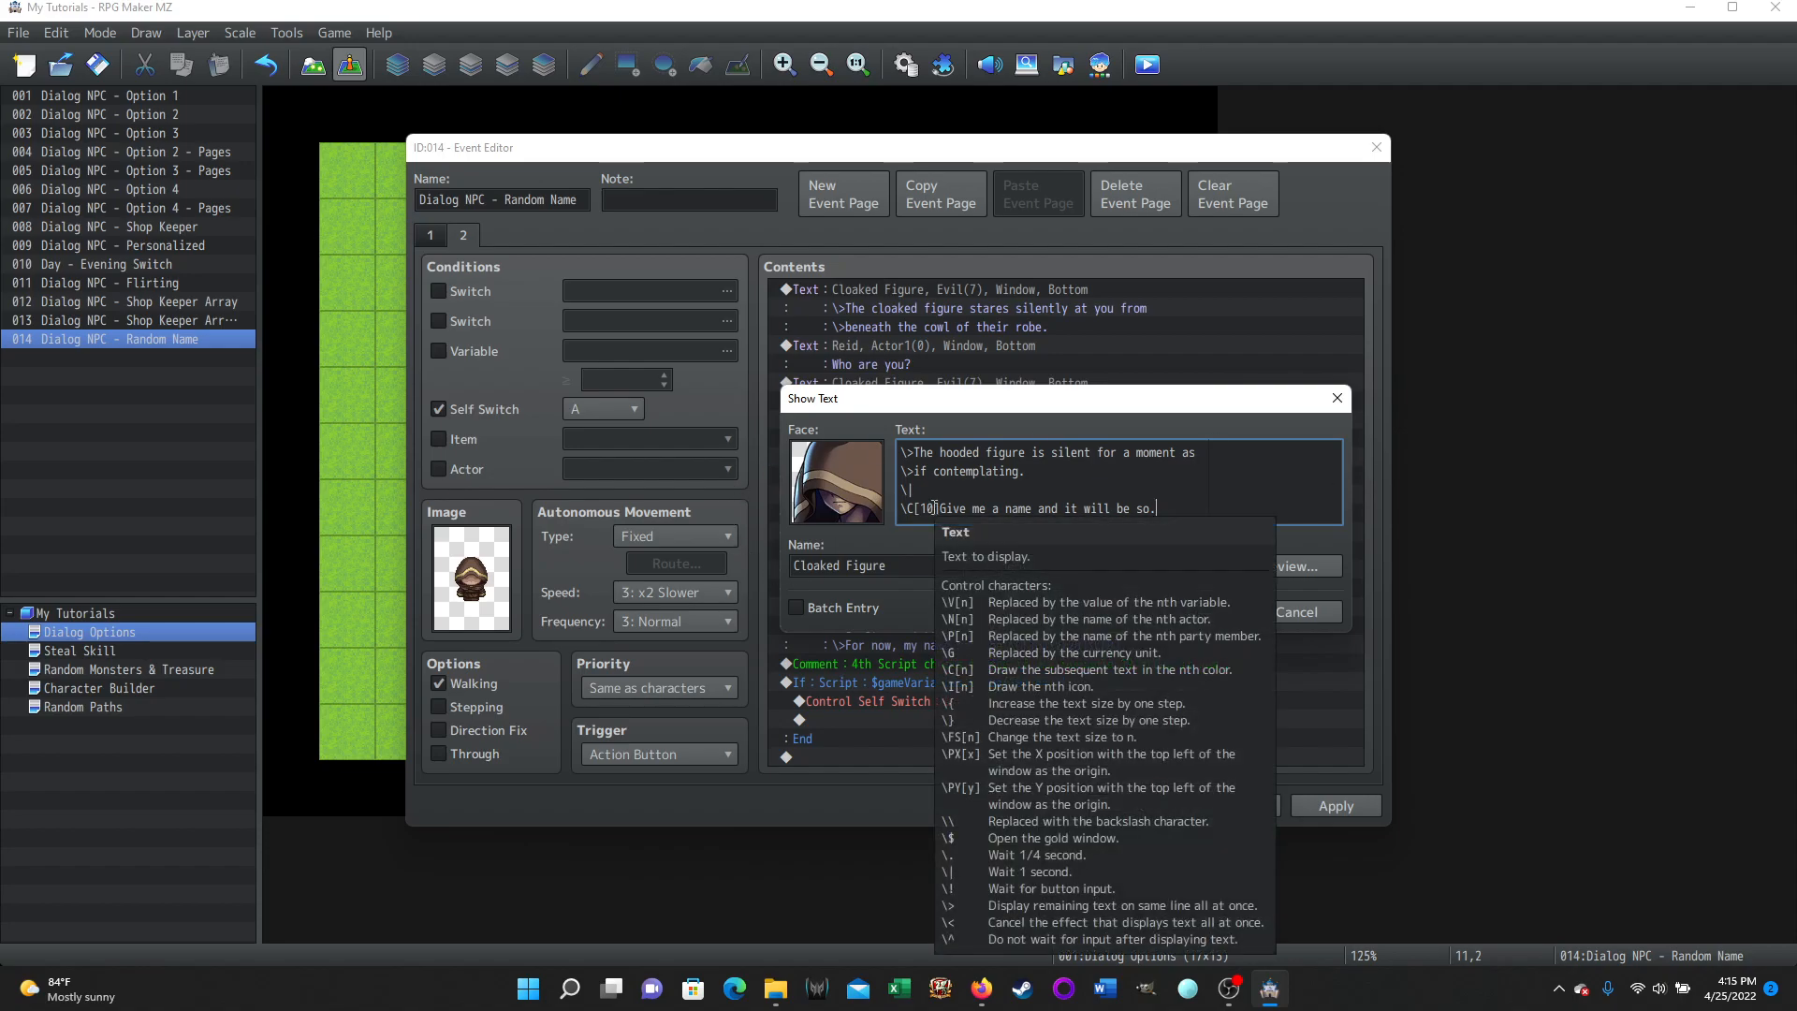
left_click_drag(917, 508, 921, 508)
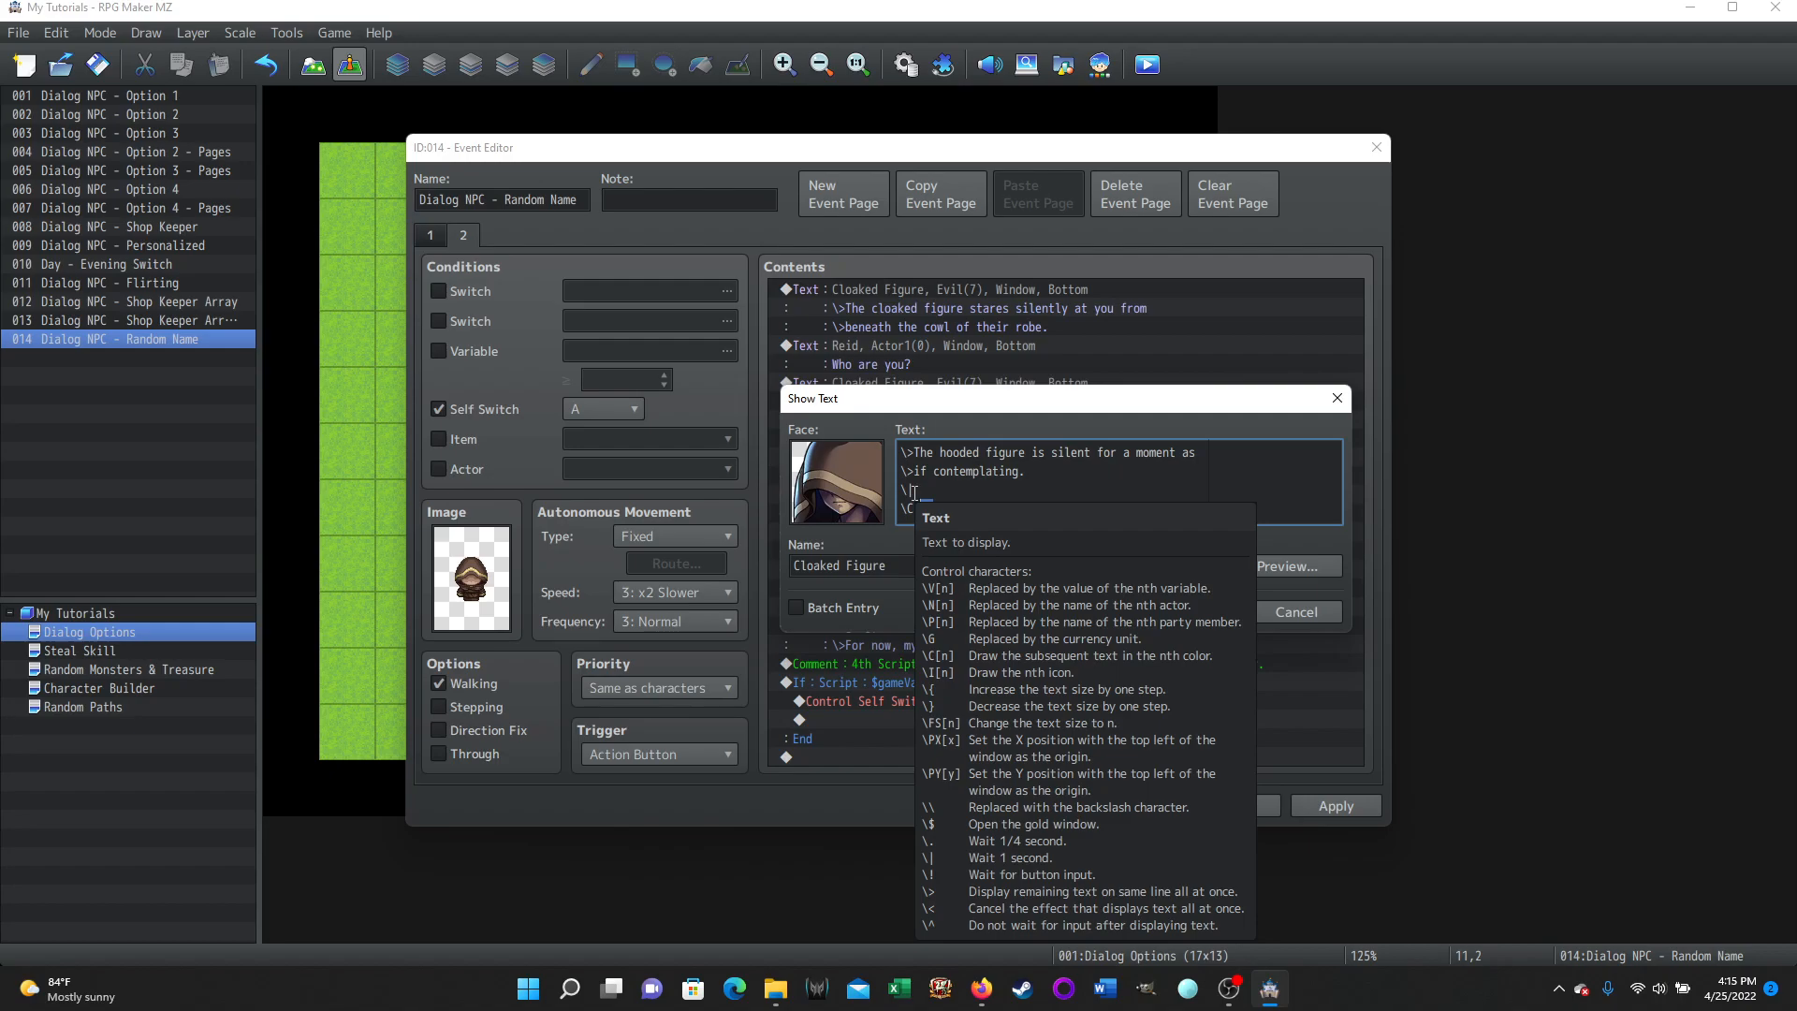
left_click(1092, 487)
type("\\|")
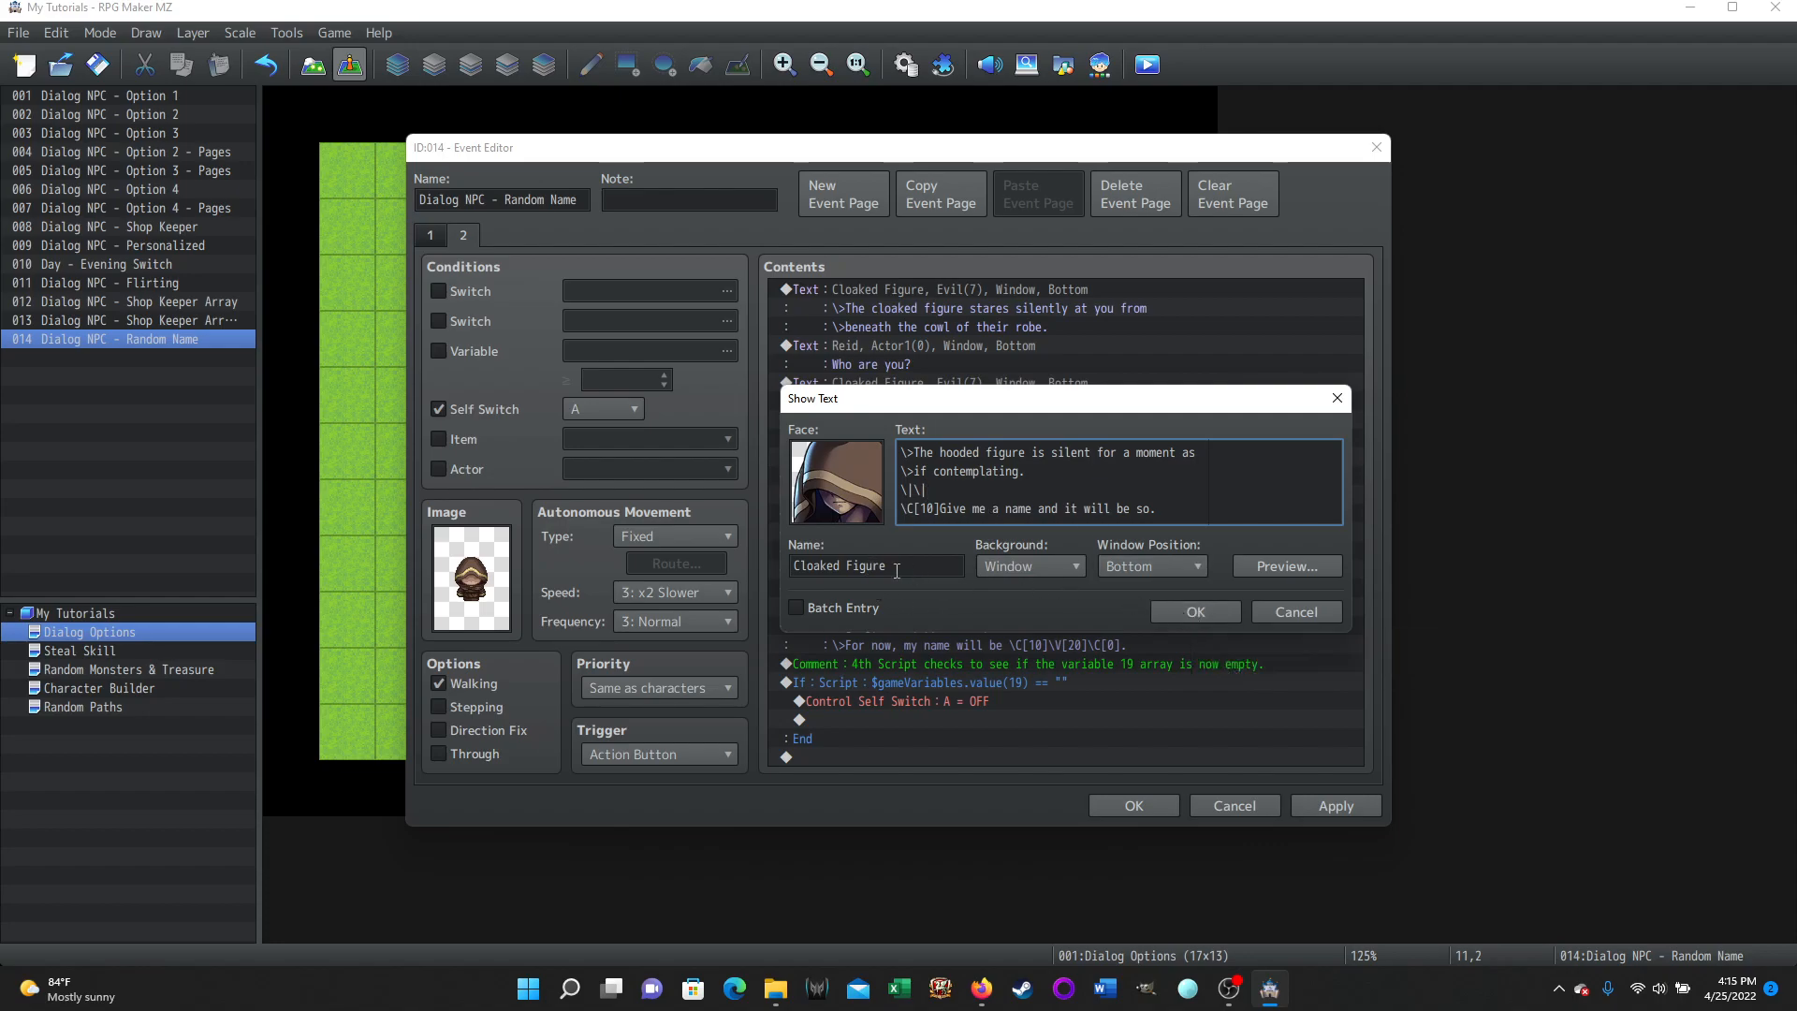
left_click(1203, 610)
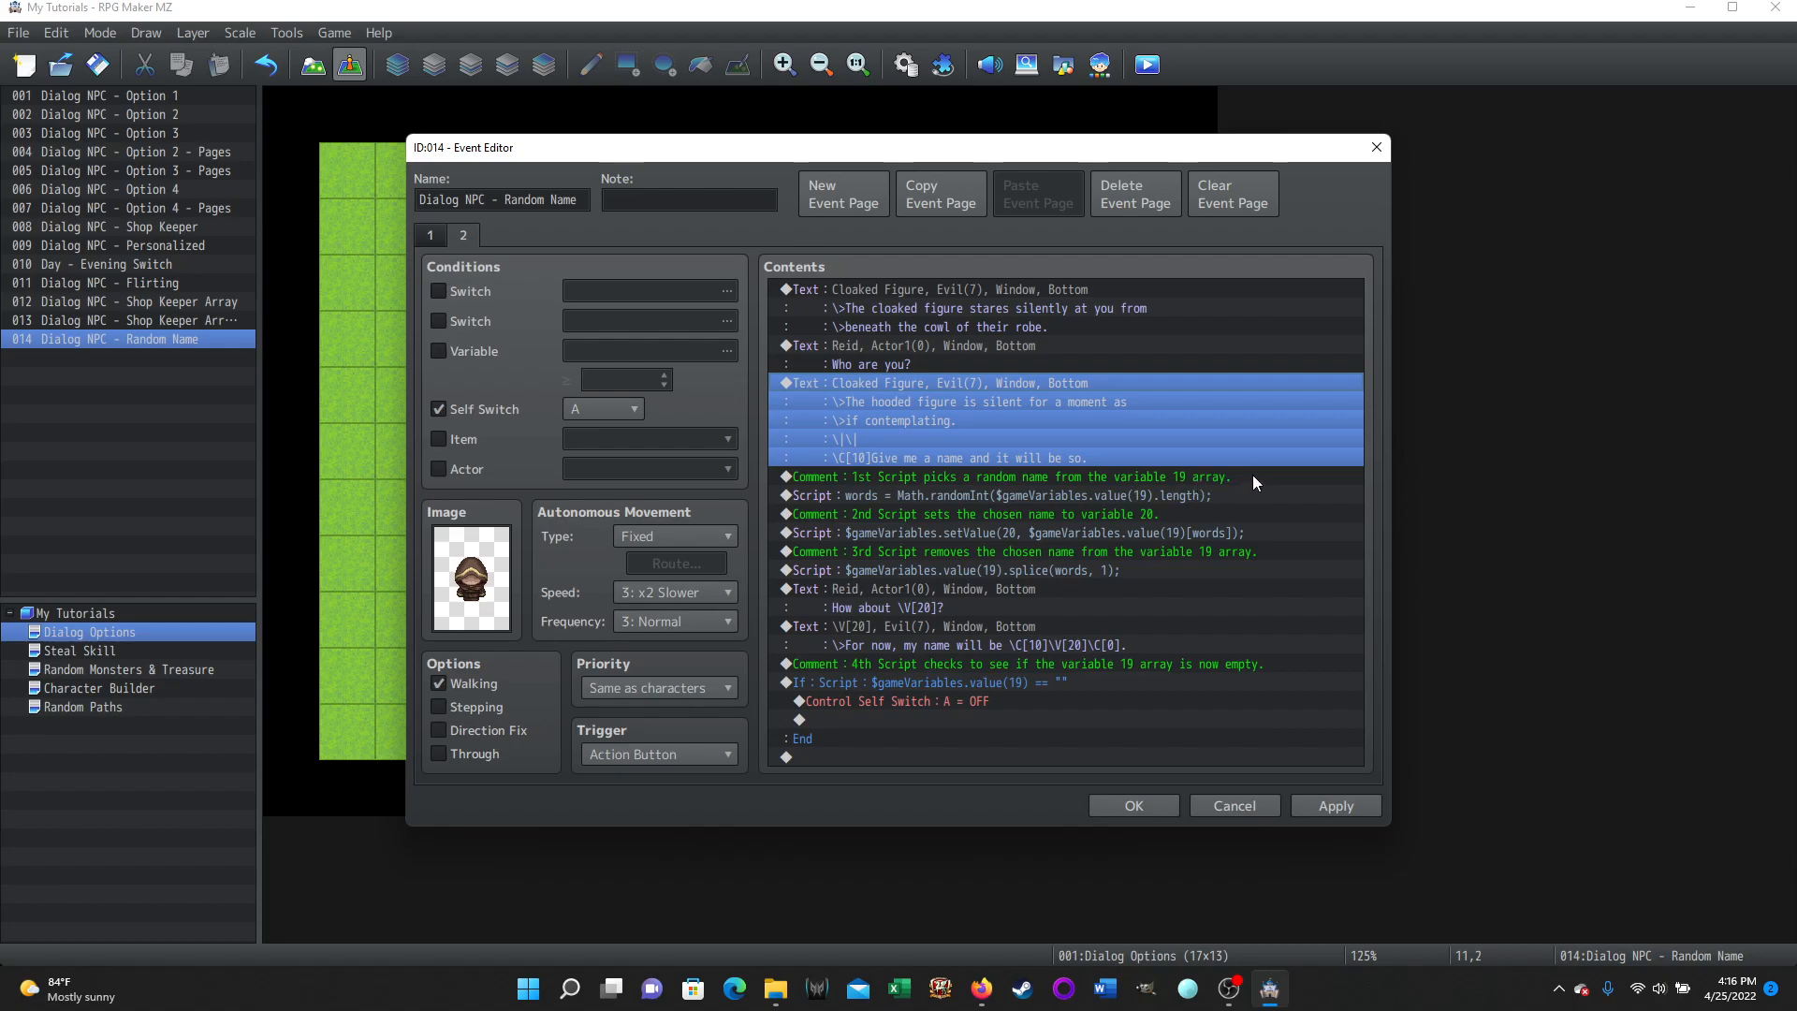
Glance at page 1, then open the first Script command on page 2 that picks a random index and close it.
left_click(431, 235)
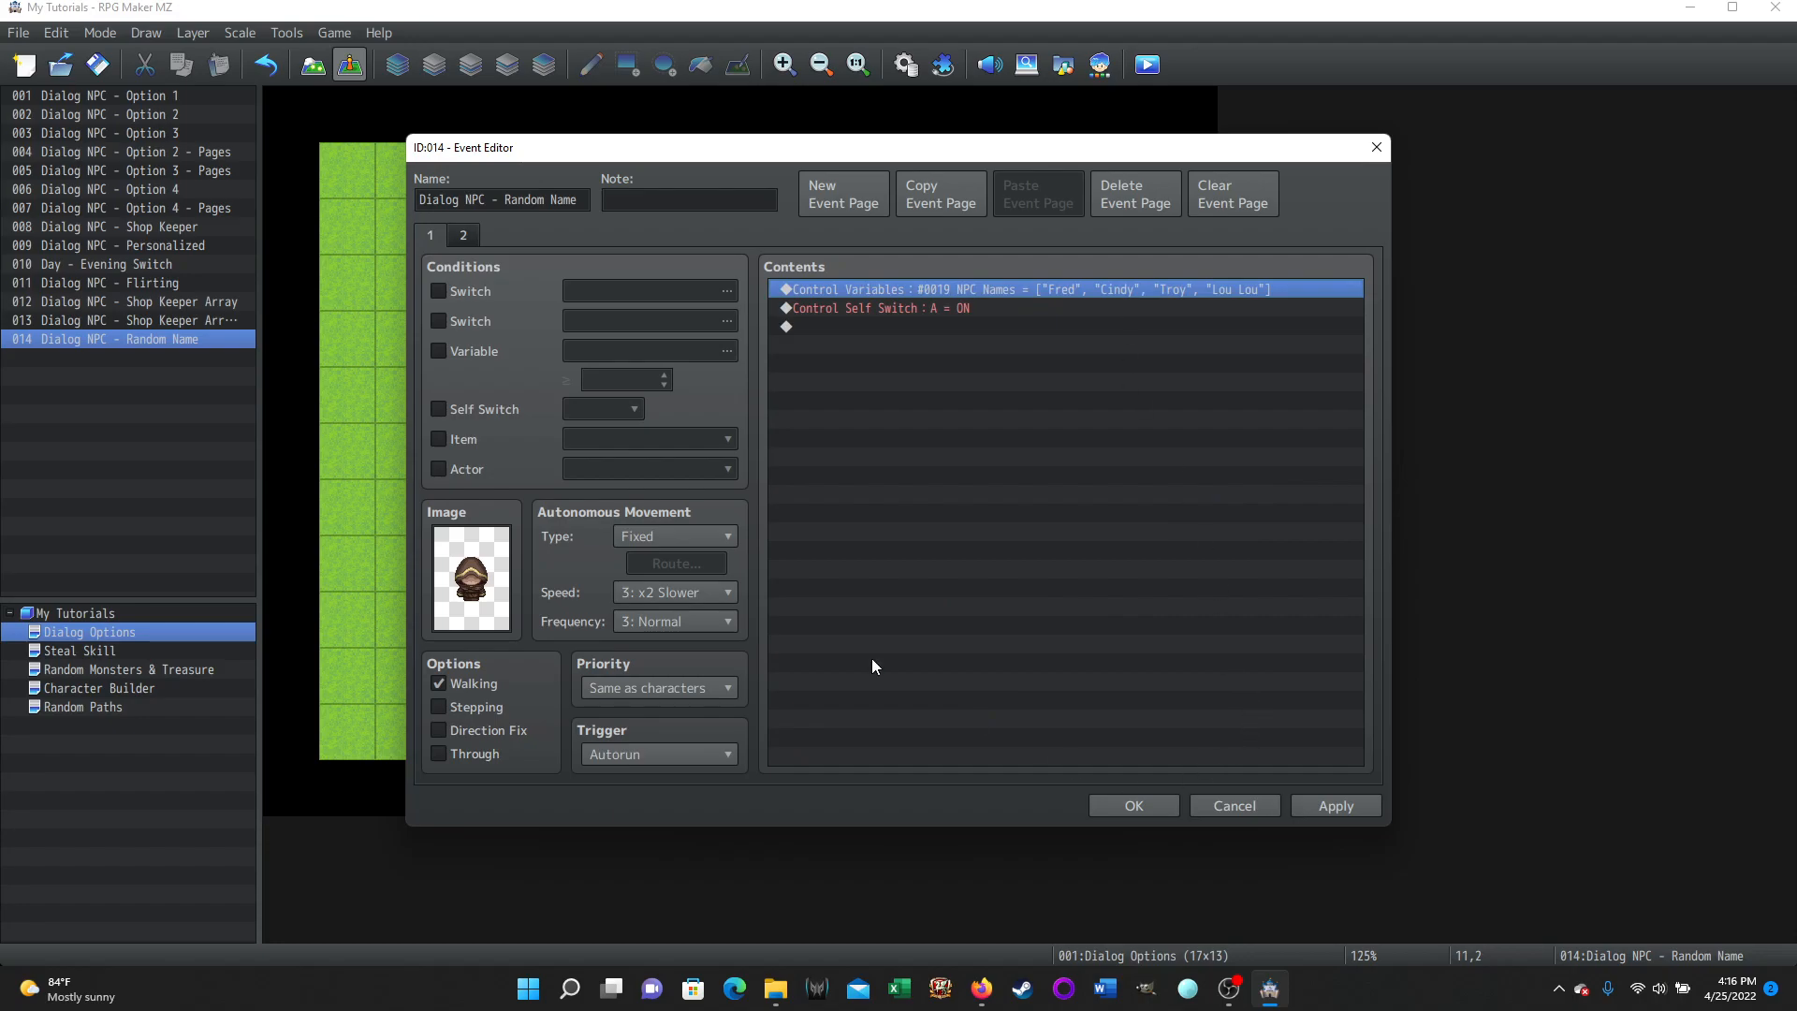
left_click(459, 237)
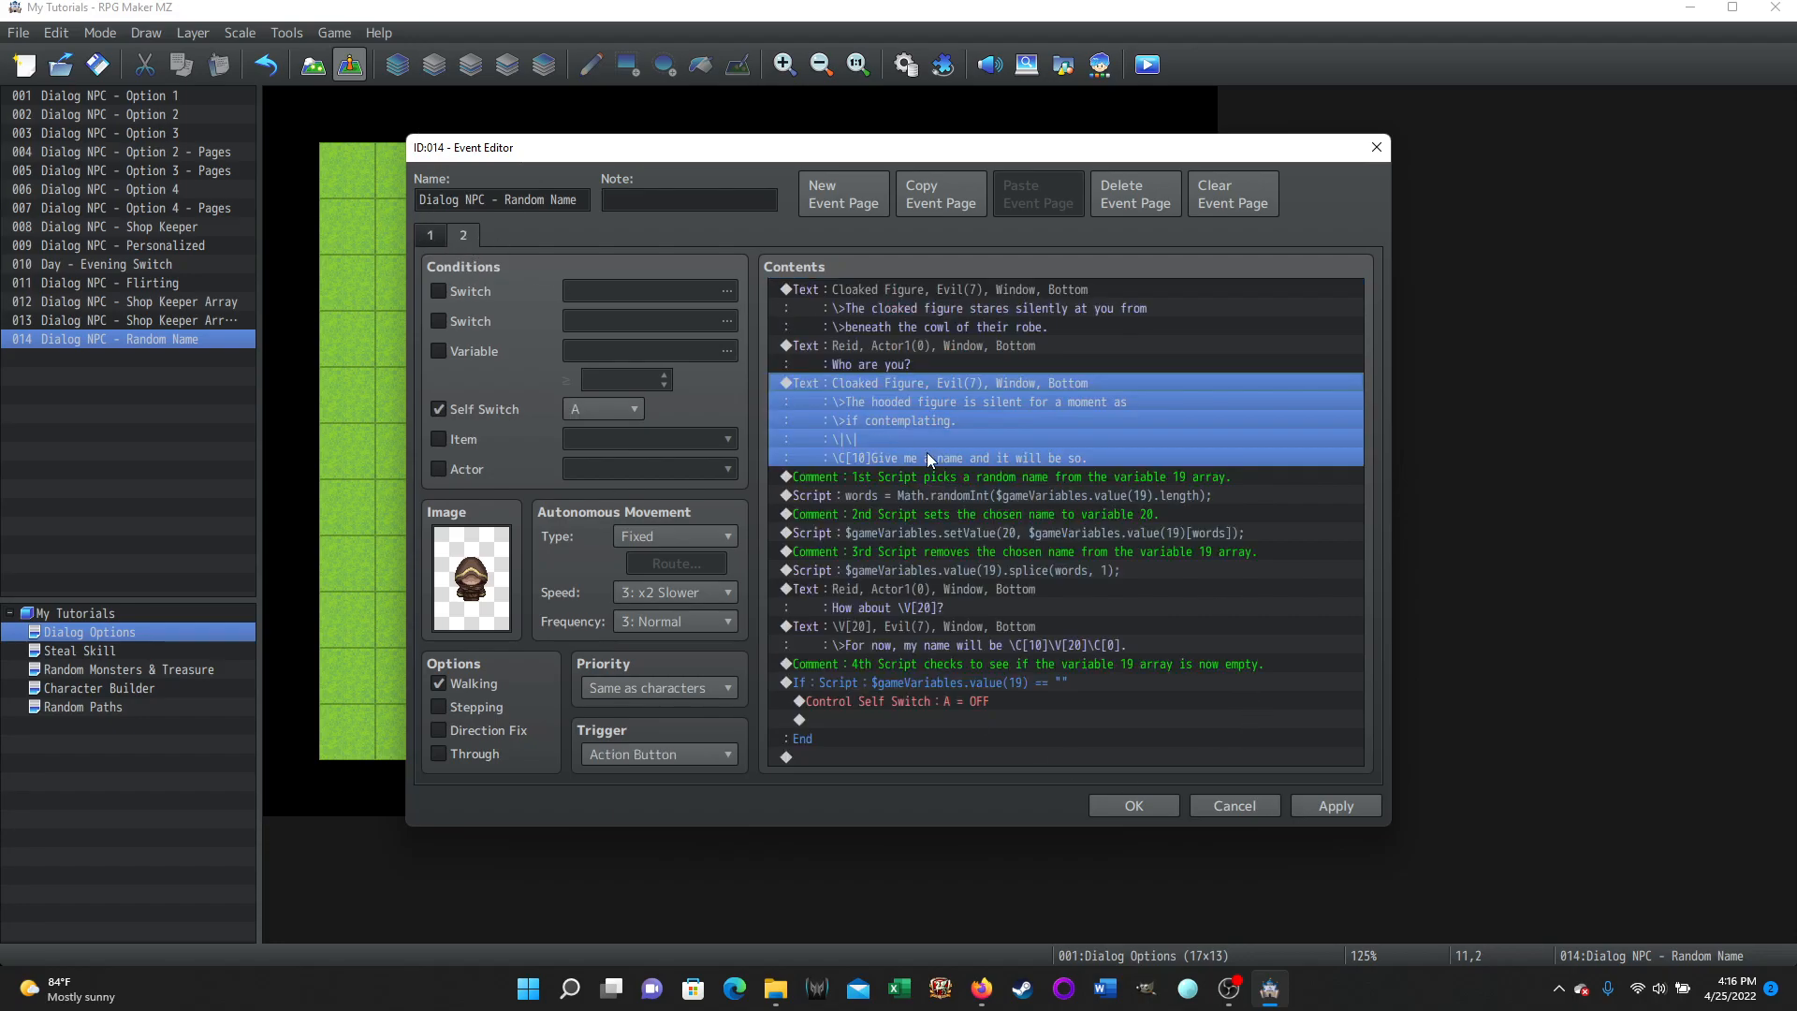
left_click(880, 496)
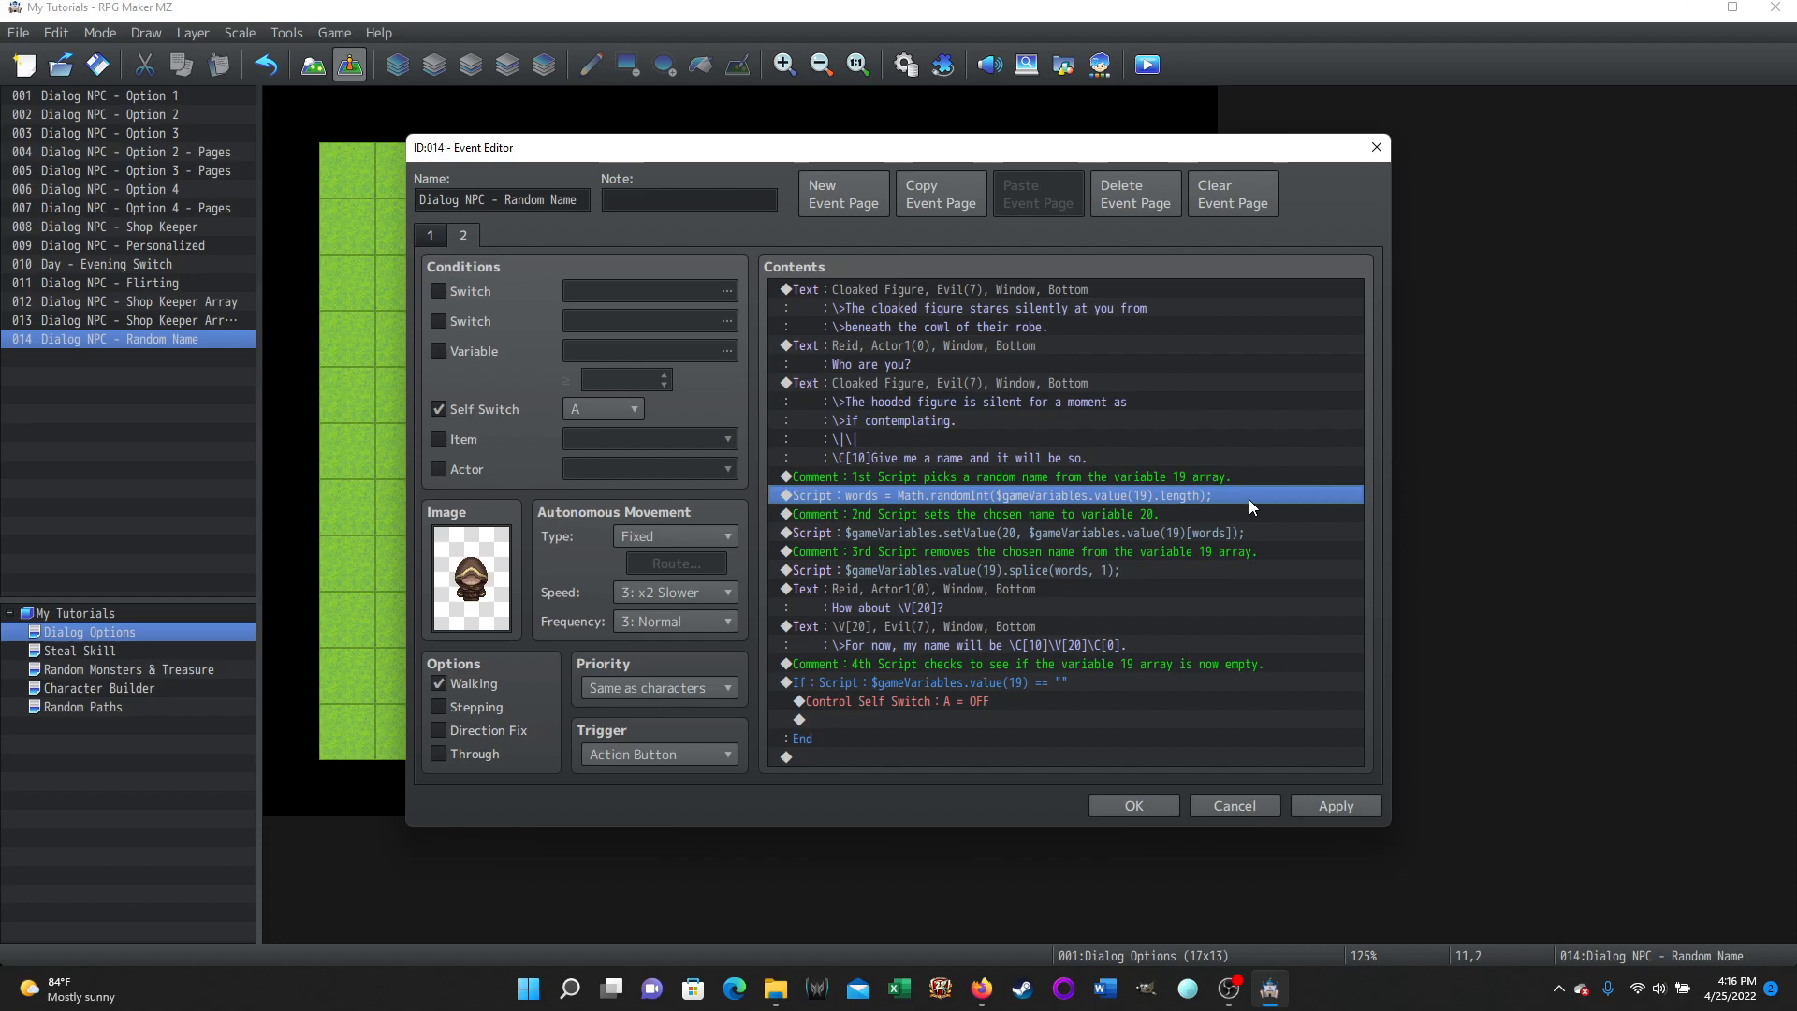
right_click(918, 494)
left_click(959, 531)
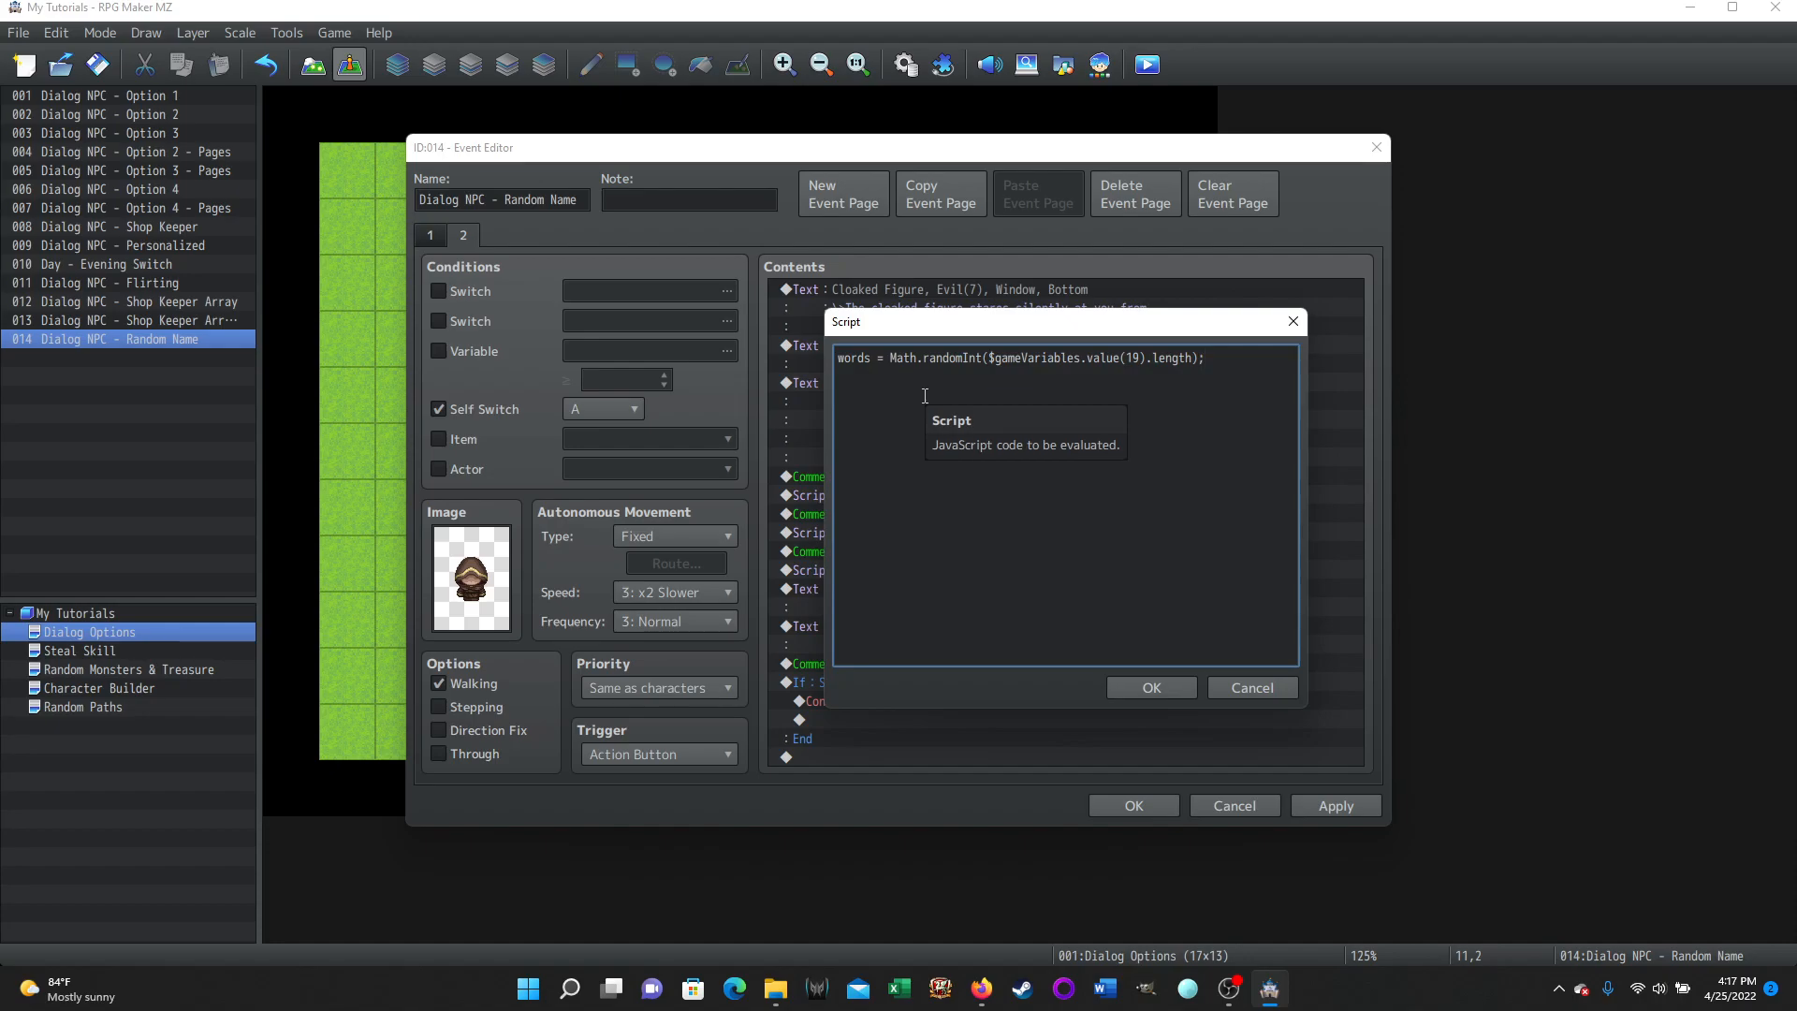
left_click(1228, 689)
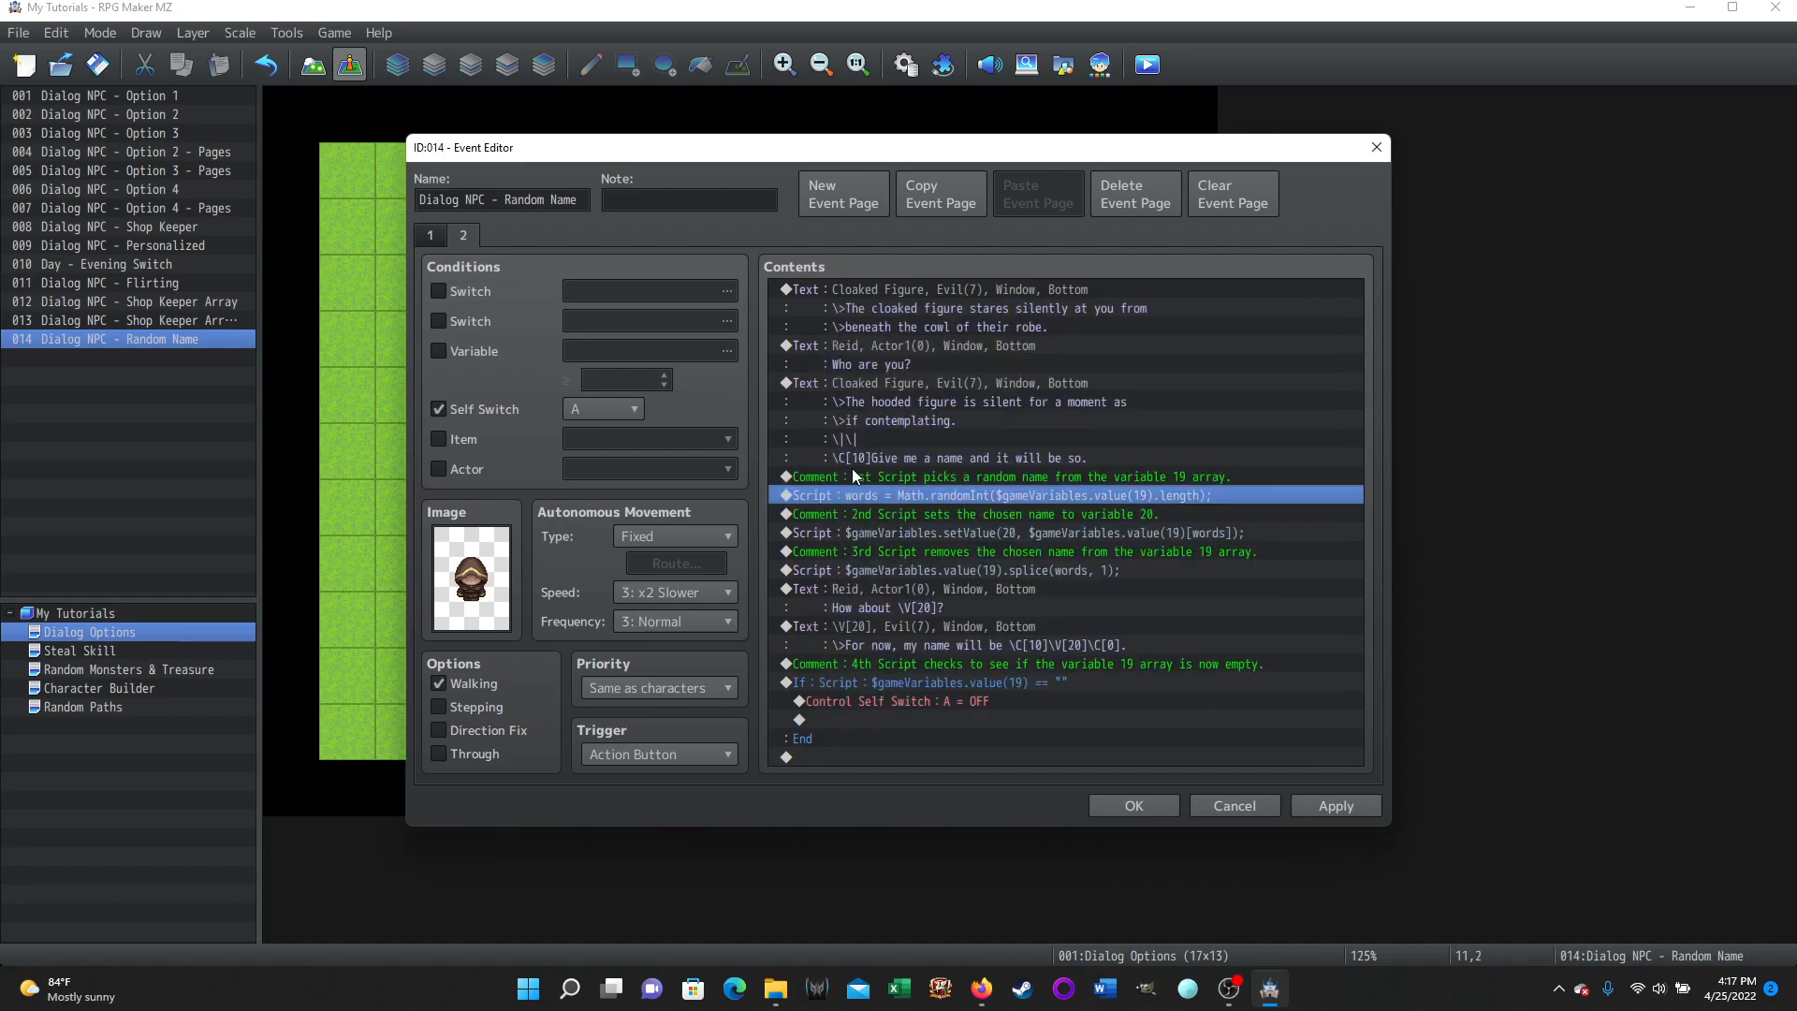
Show where the Script command sits in the event command list, cancelling without adding one.
key("Insert")
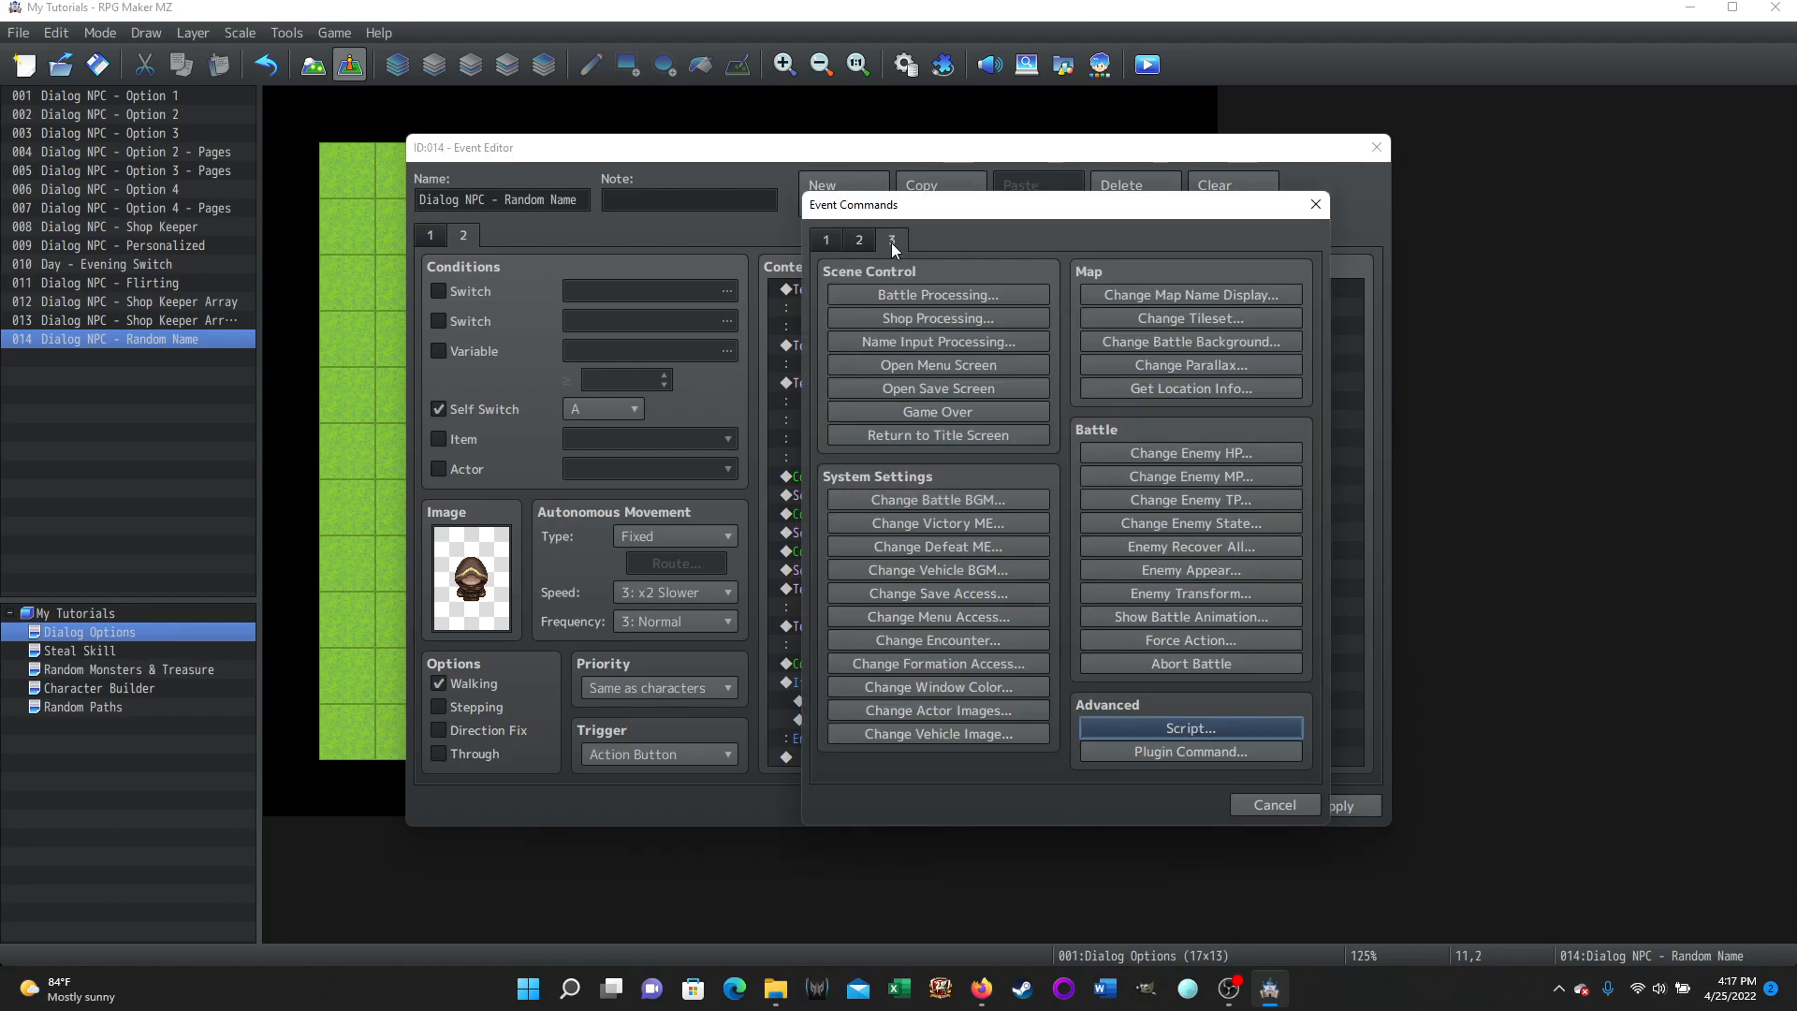
left_click(1170, 727)
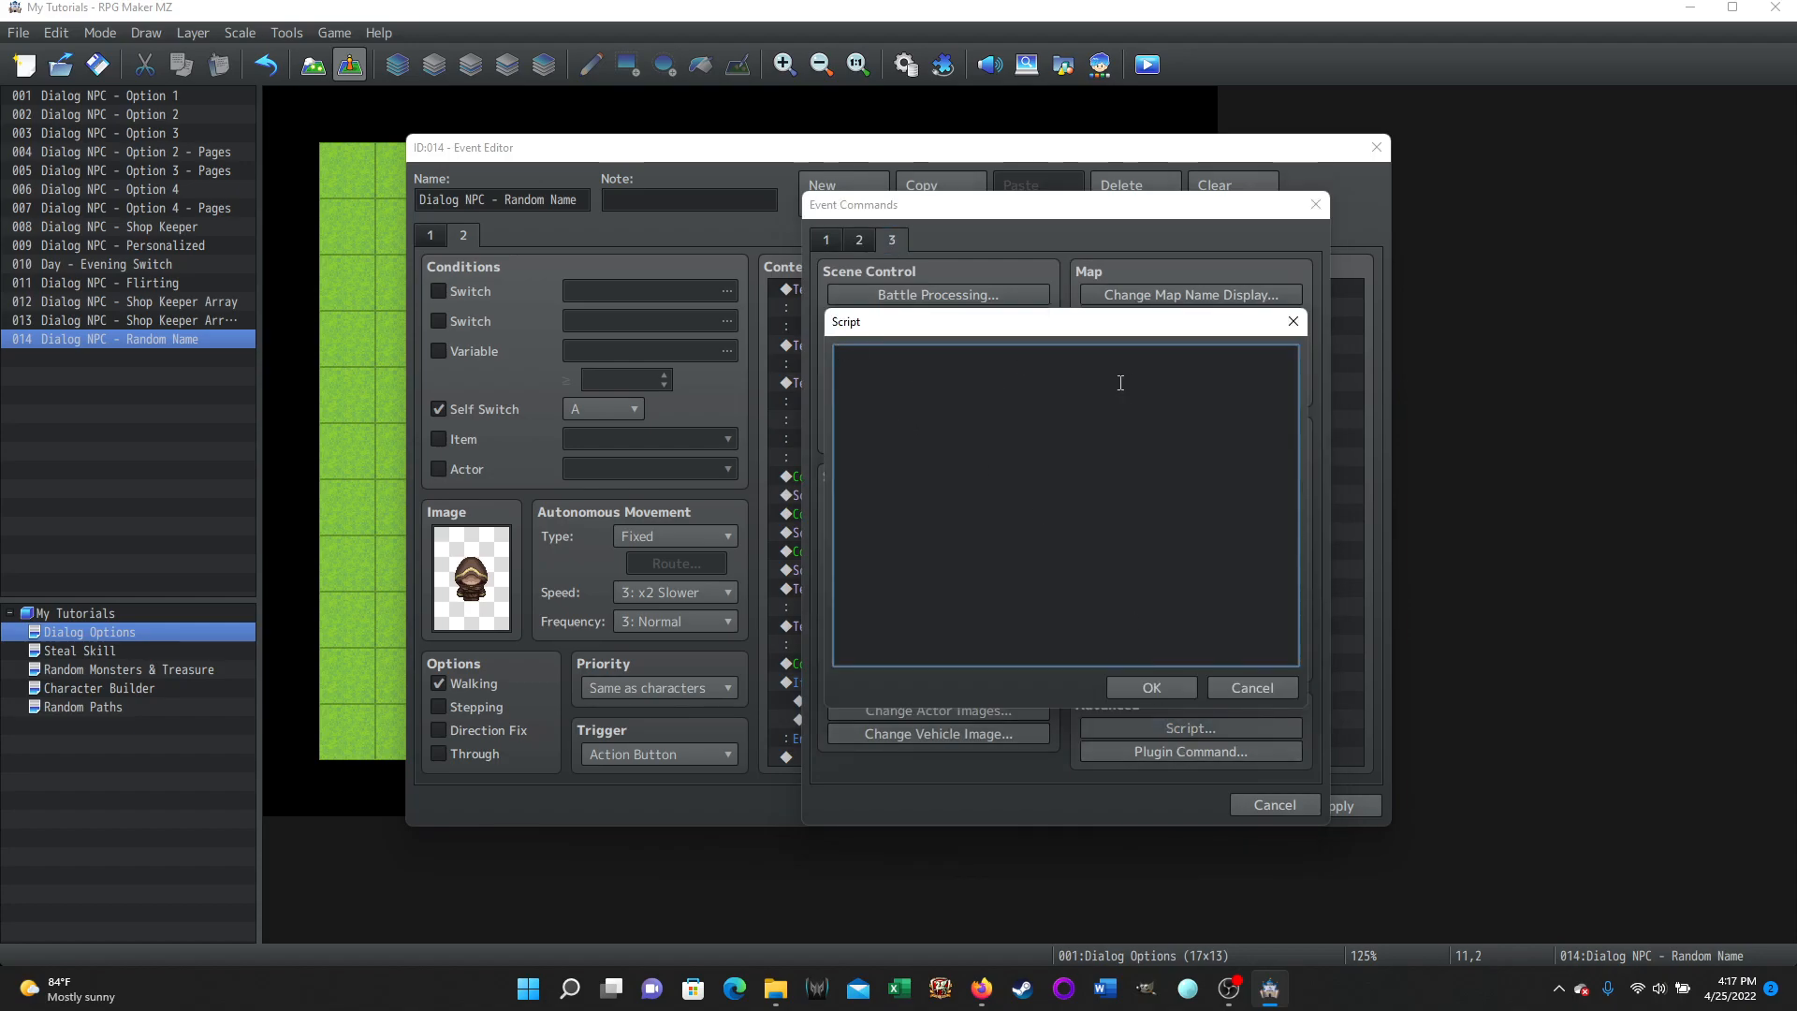
left_click(1237, 683)
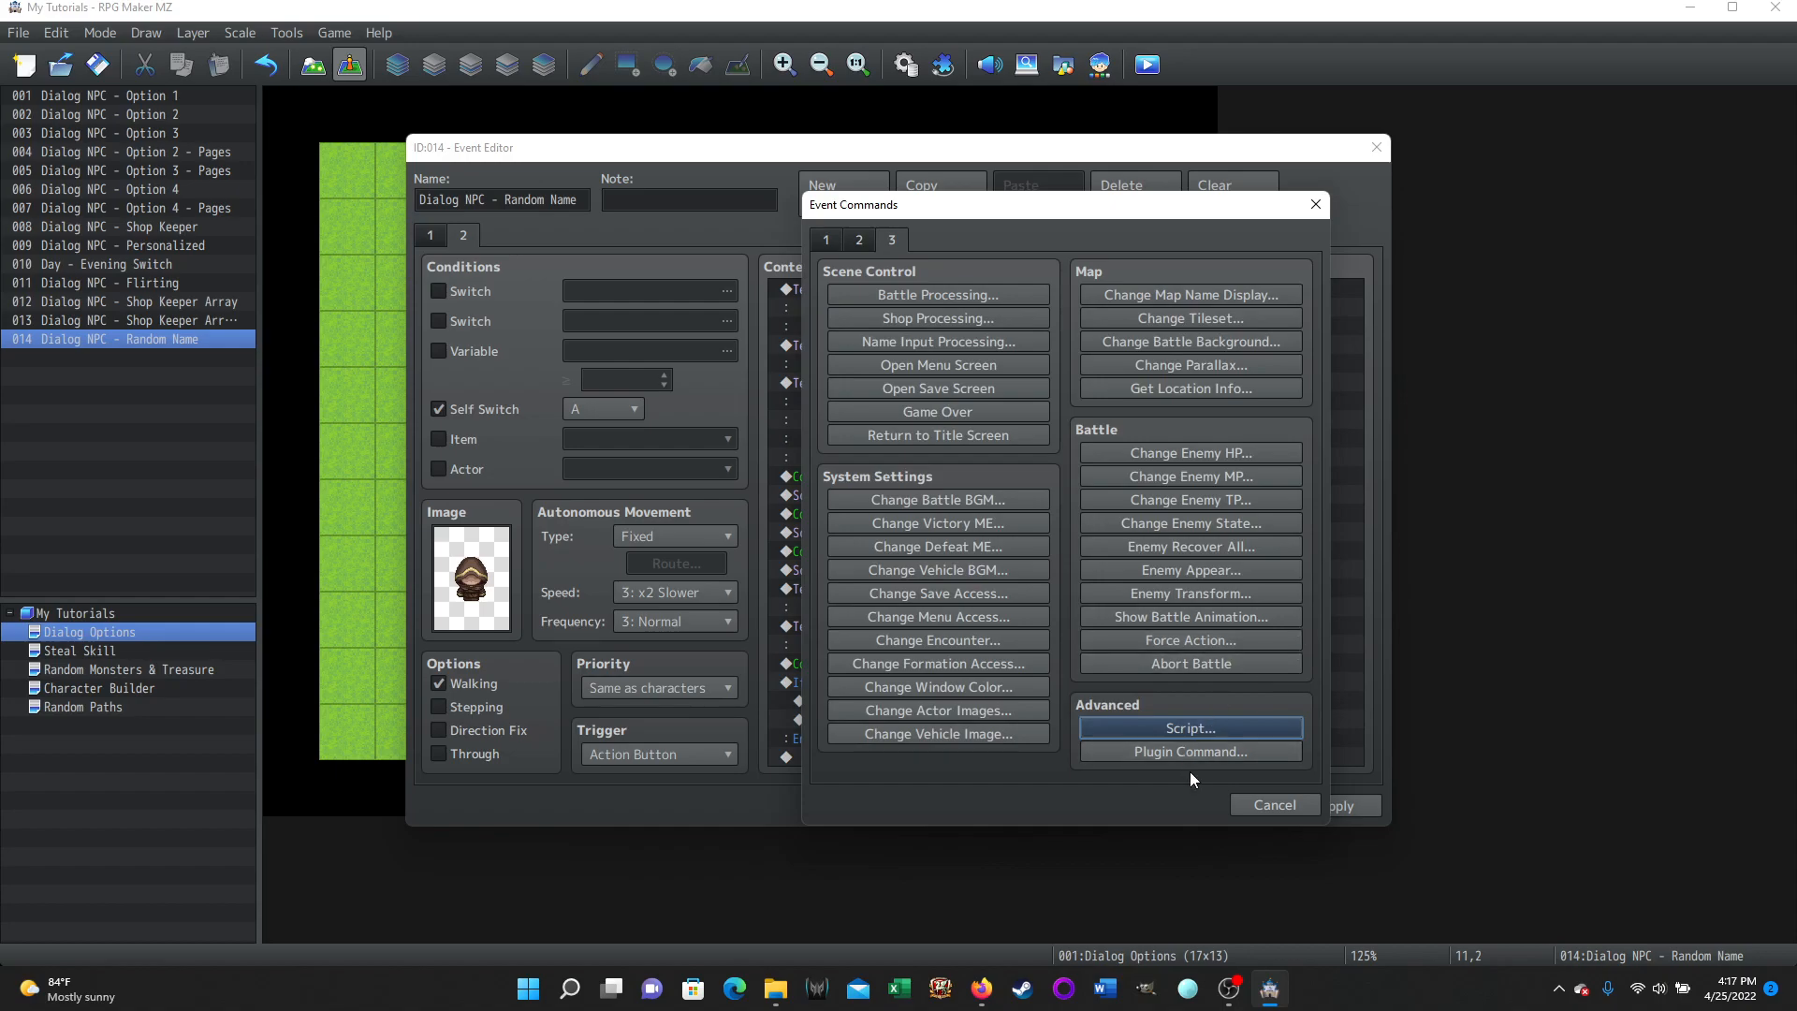
left_click(1268, 809)
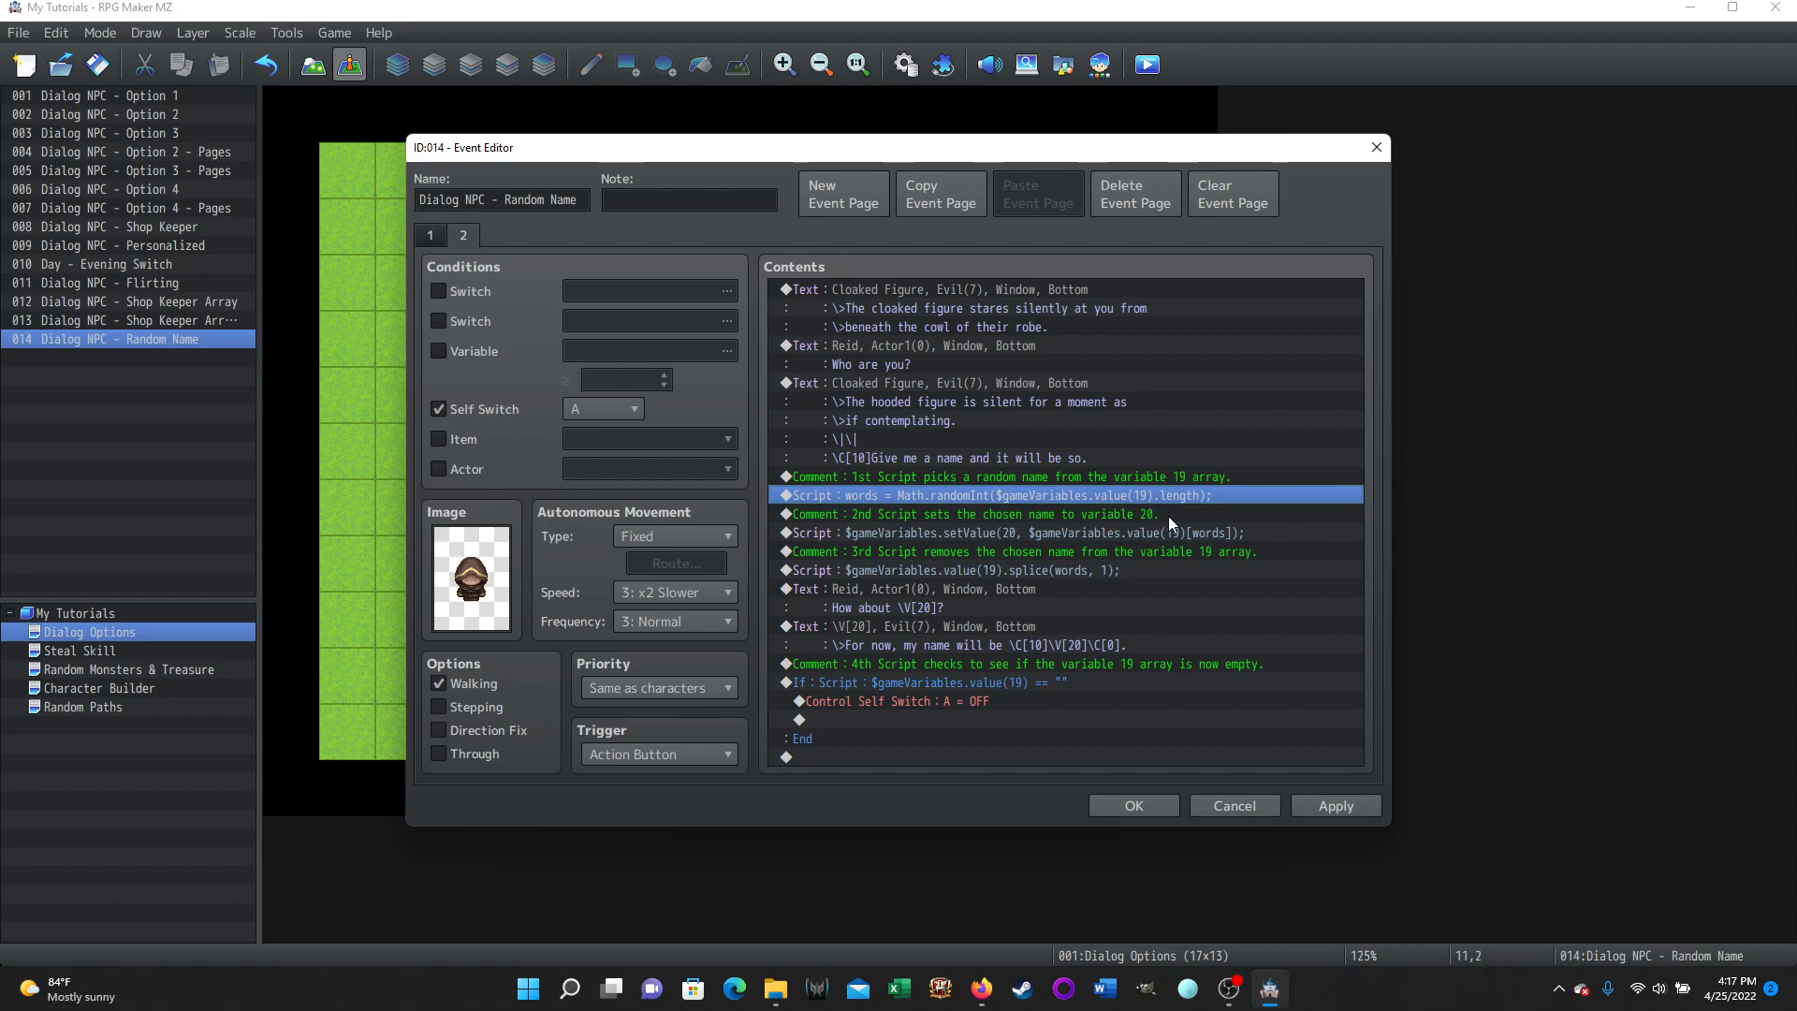
Open the second Script command that stores the chosen name in variable 20 and close it.
left_click(862, 529)
right_click(862, 530)
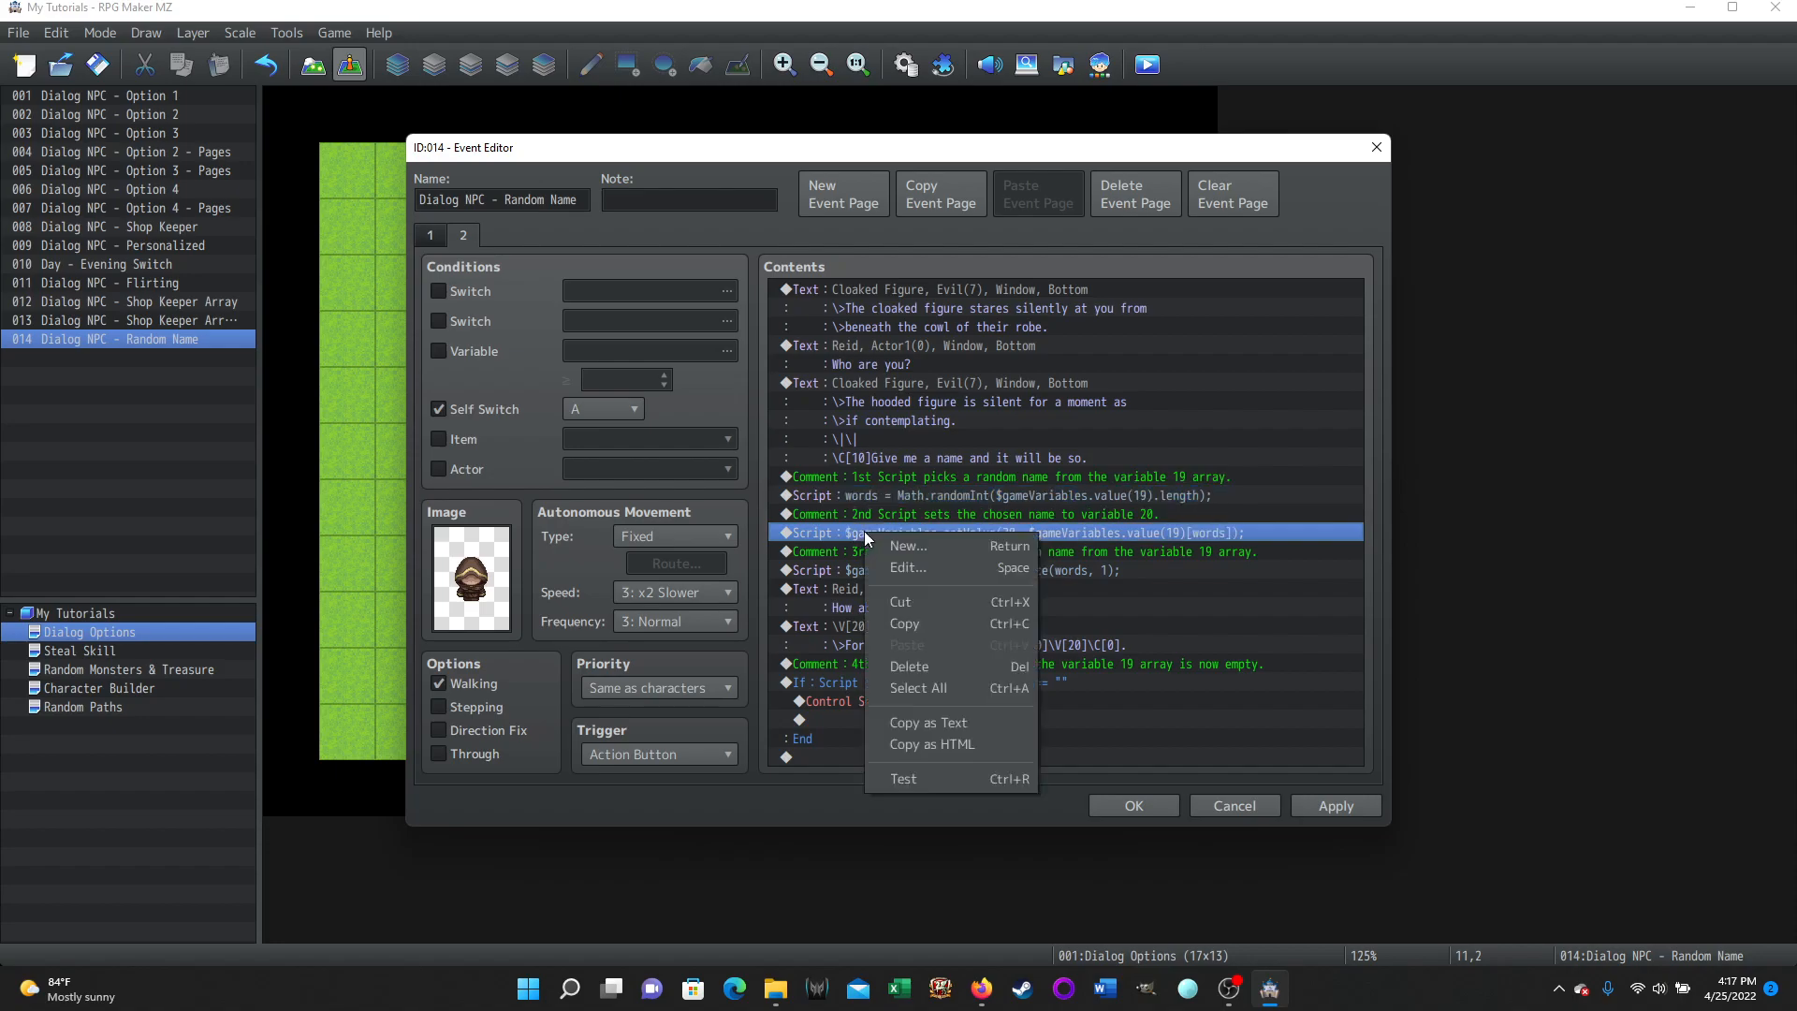
left_click(899, 566)
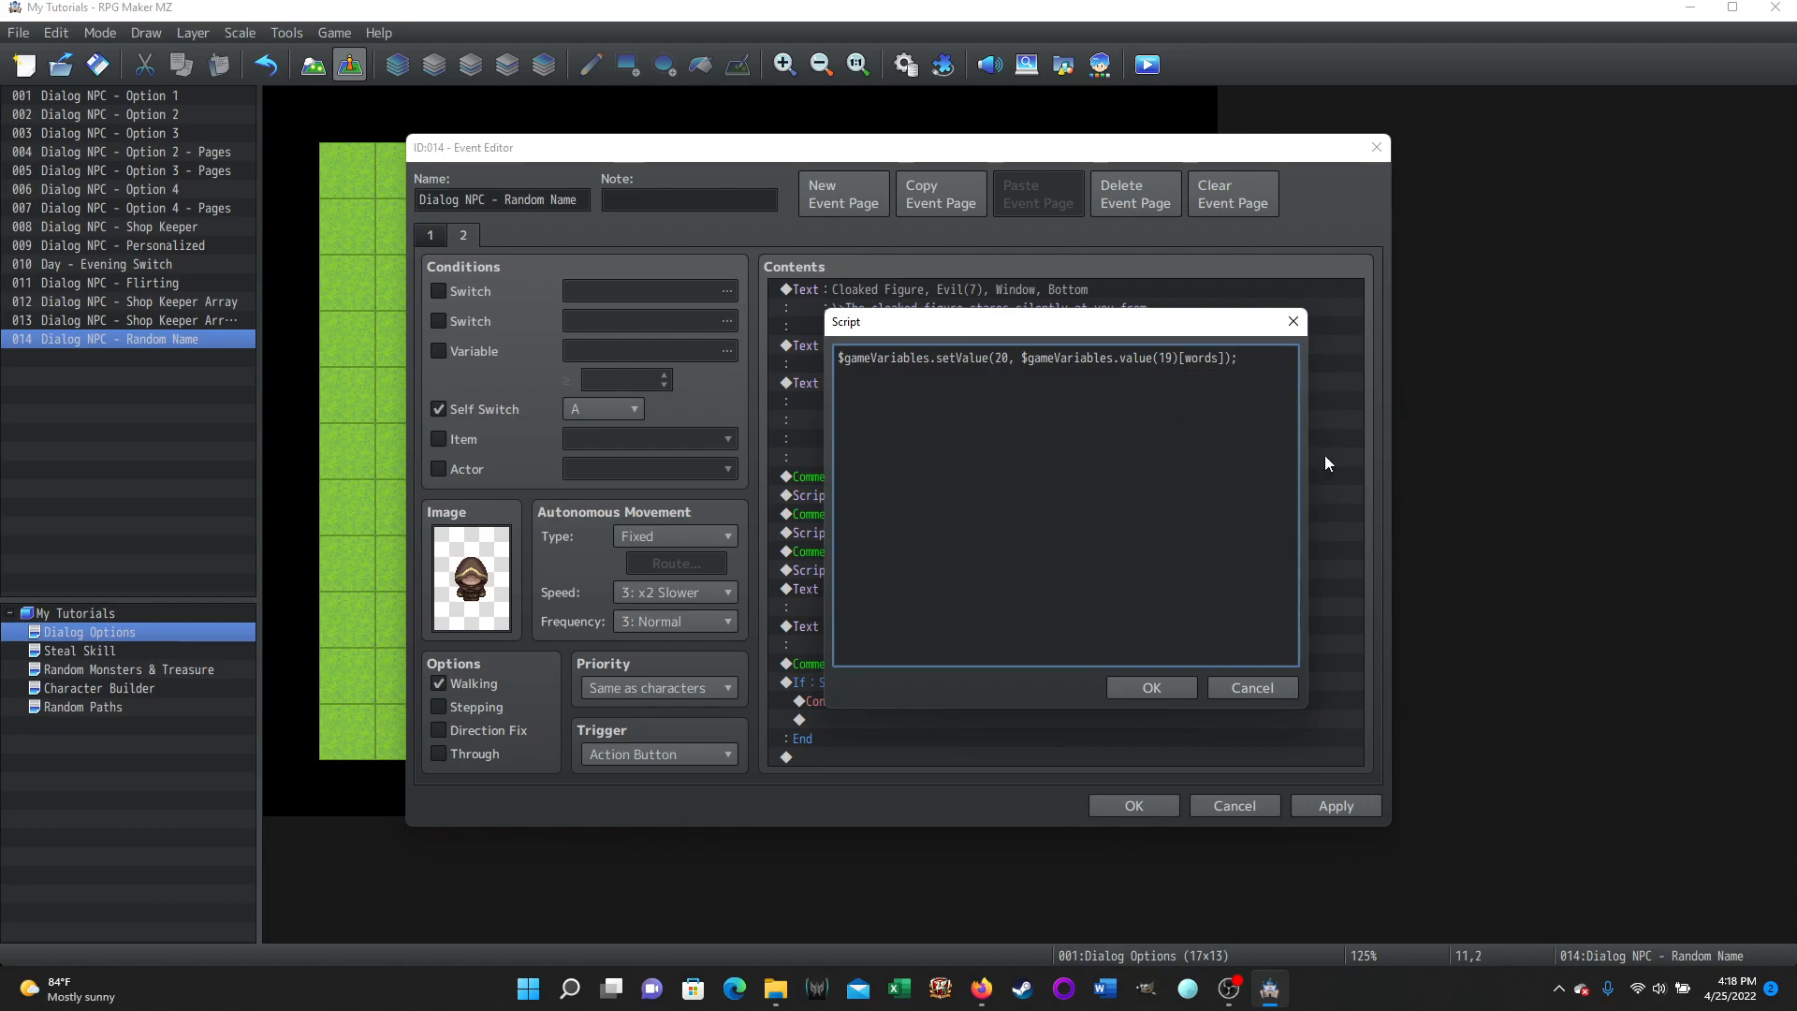
left_click(1151, 689)
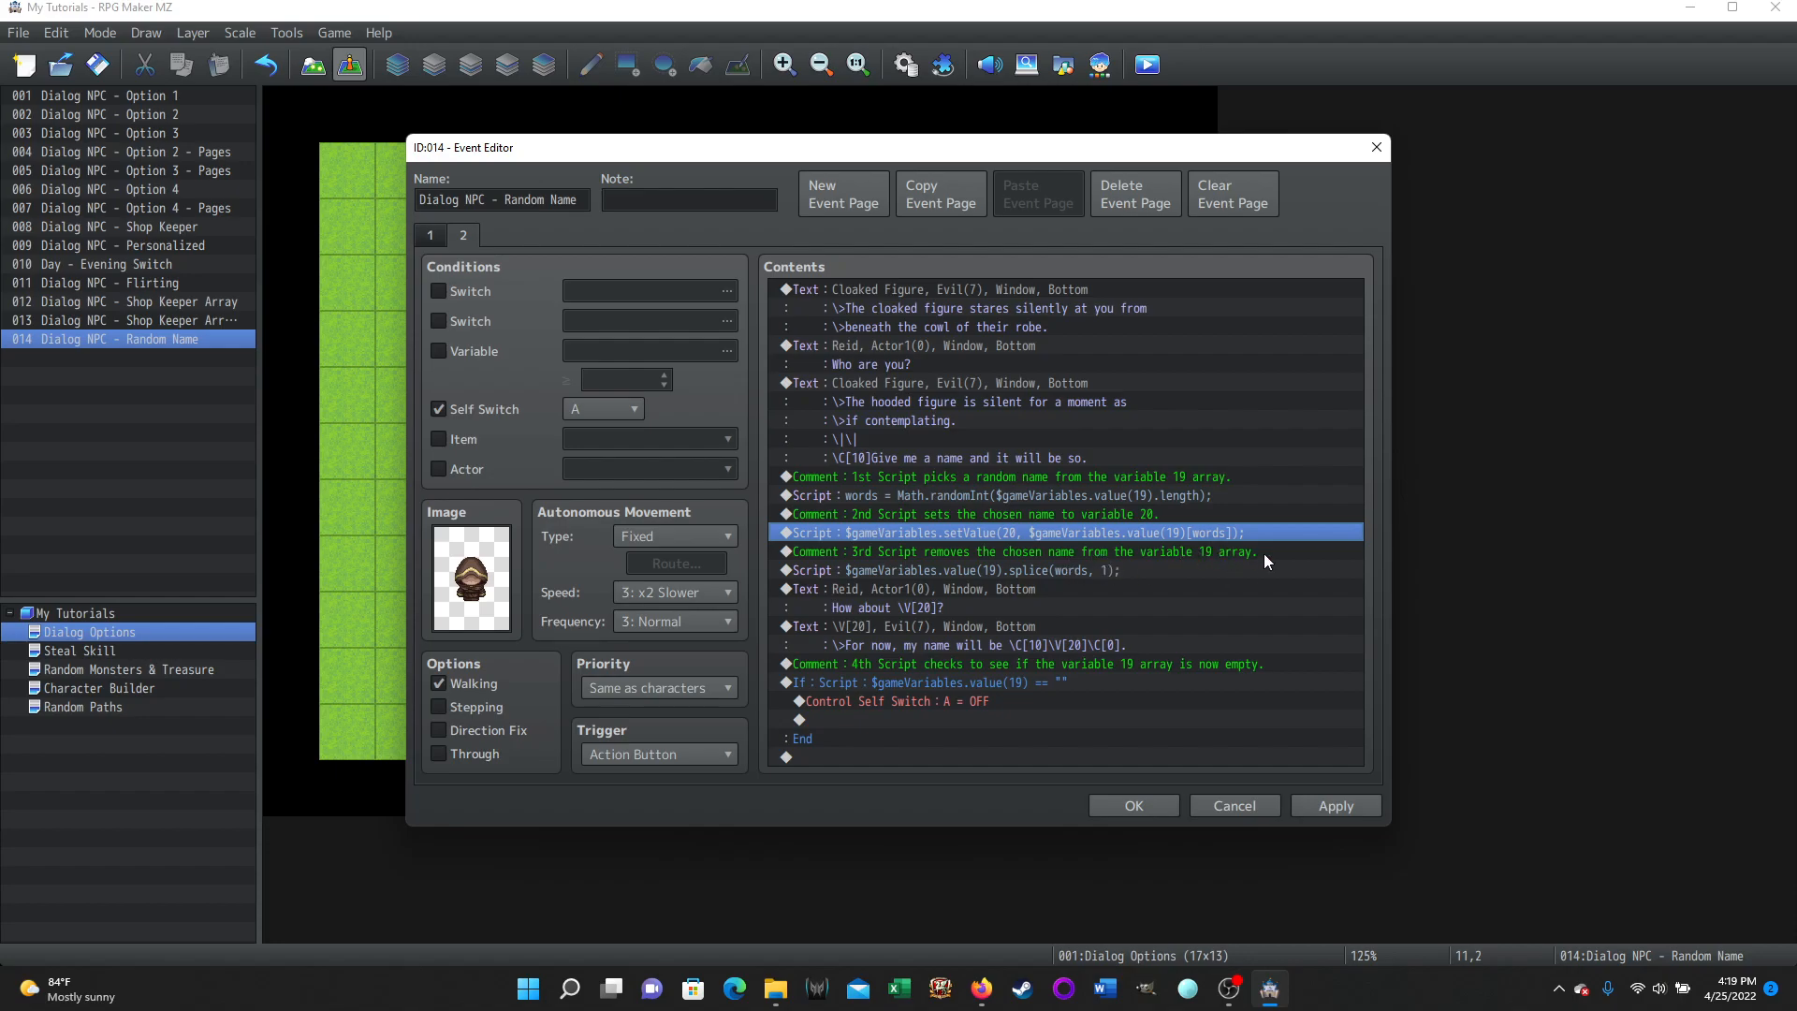
Open the third Script command that splices the chosen name out of variable 19 and close it.
left_click(898, 572)
right_click(896, 572)
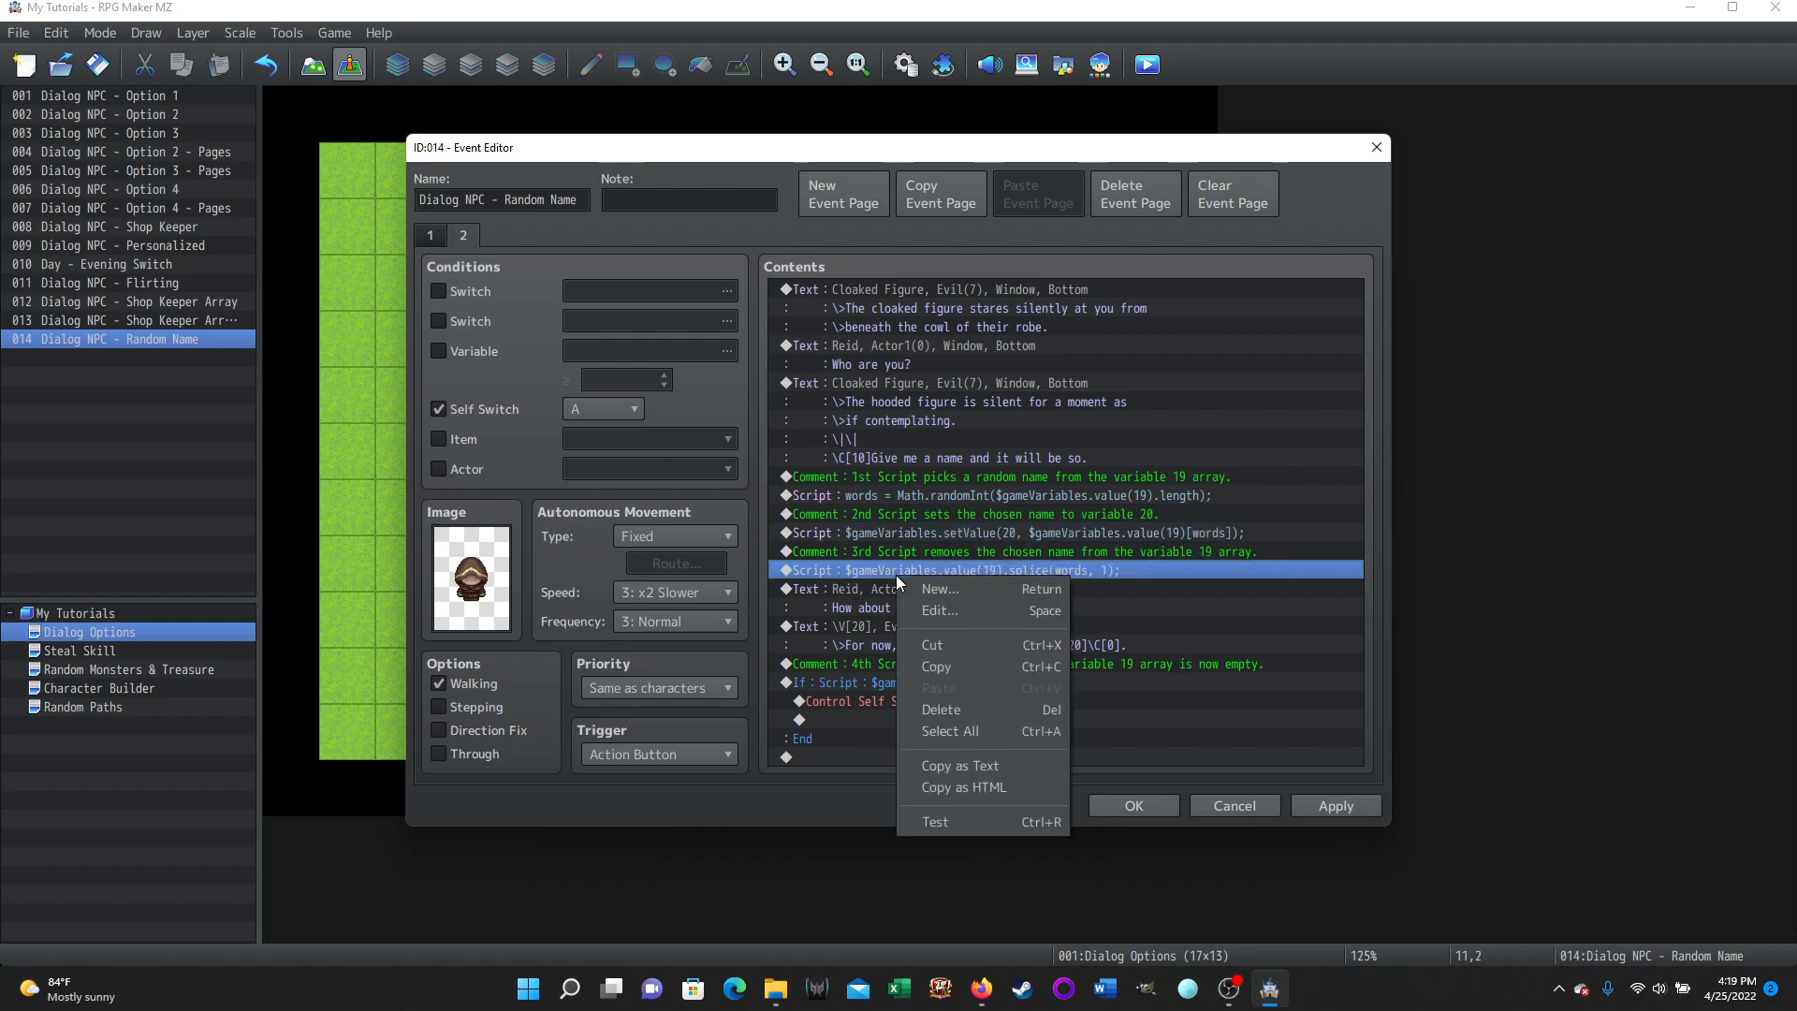
left_click(1011, 611)
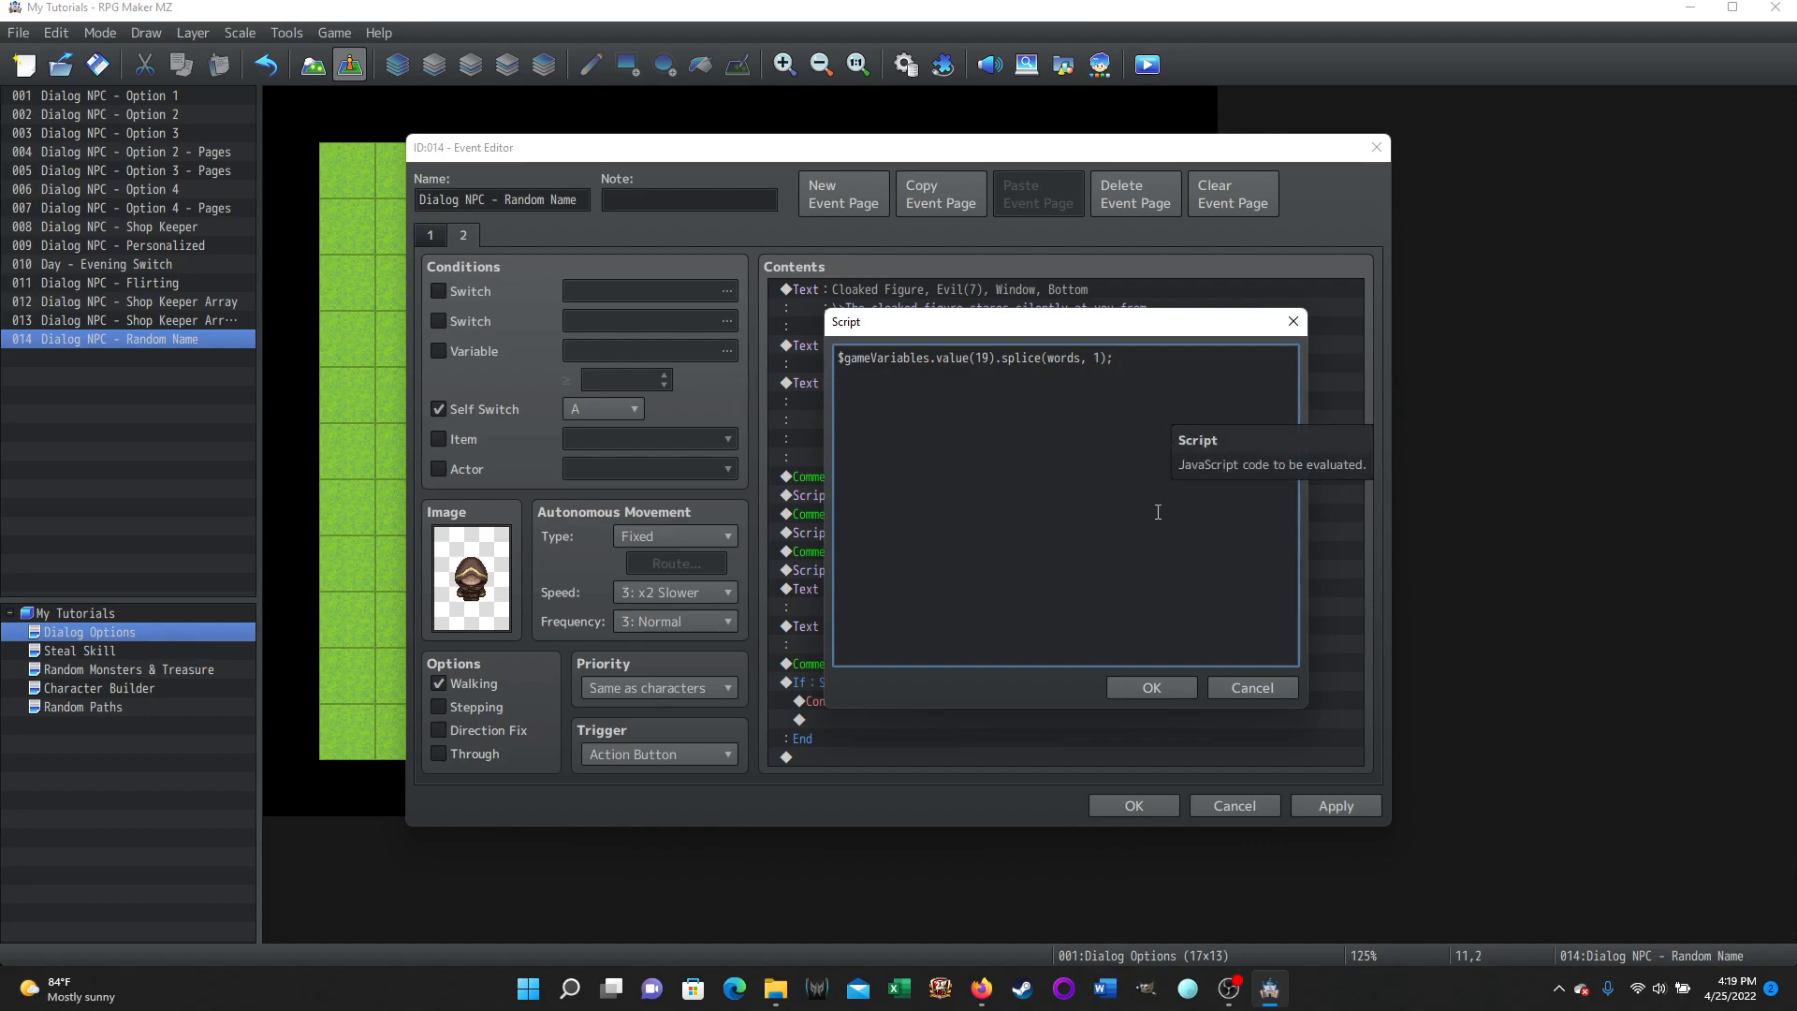
left_click(1146, 688)
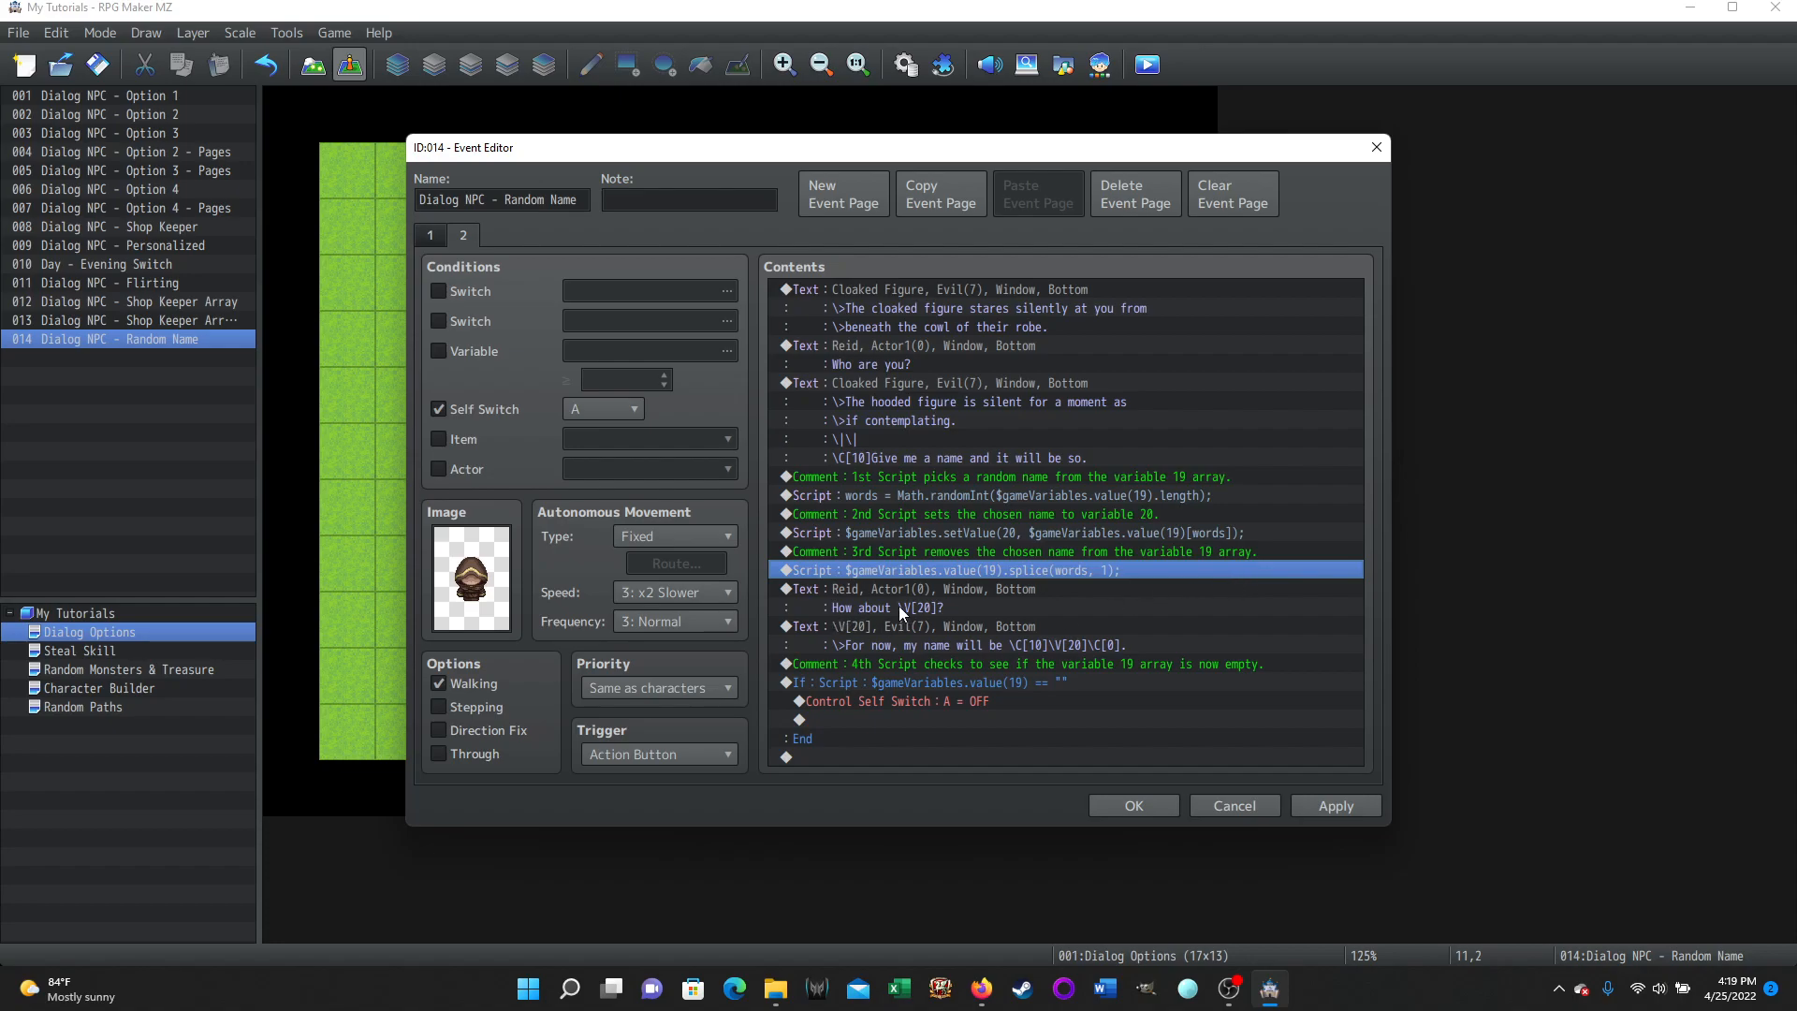
Step through the Script and Comment lines one by one, selecting each in the contents list.
left_click(880, 498)
left_click(881, 534)
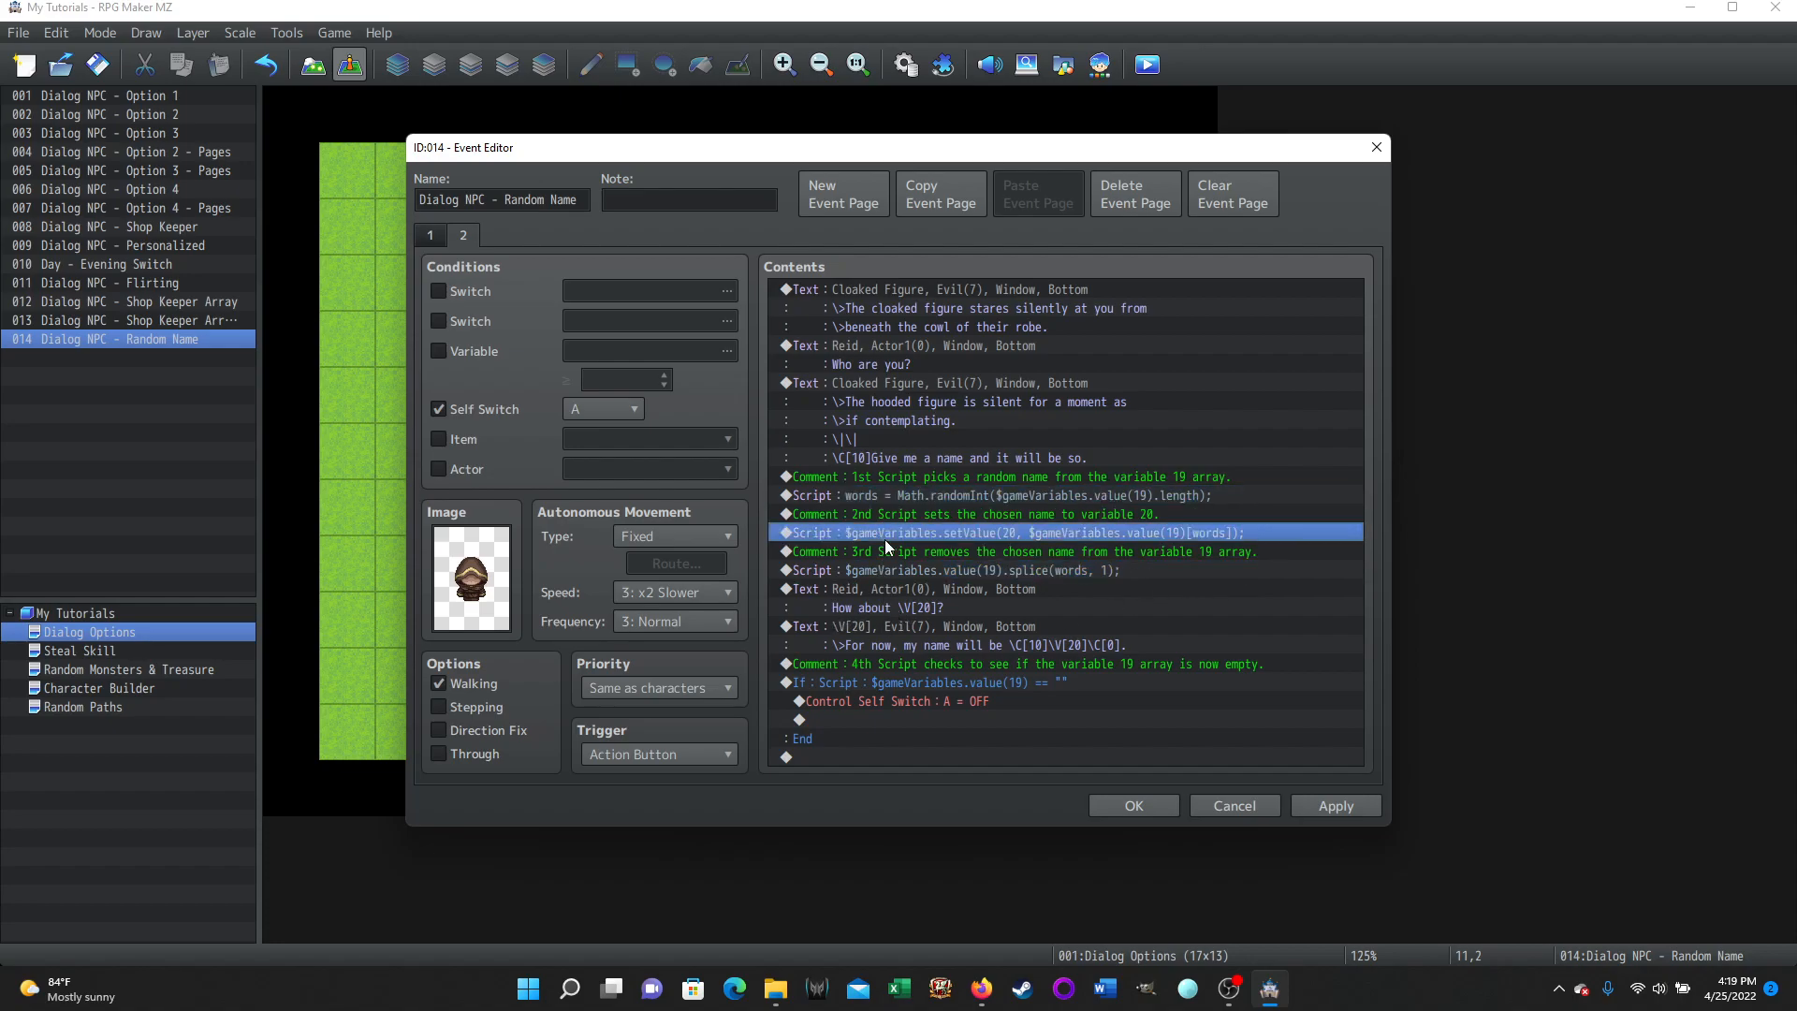
left_click(880, 569)
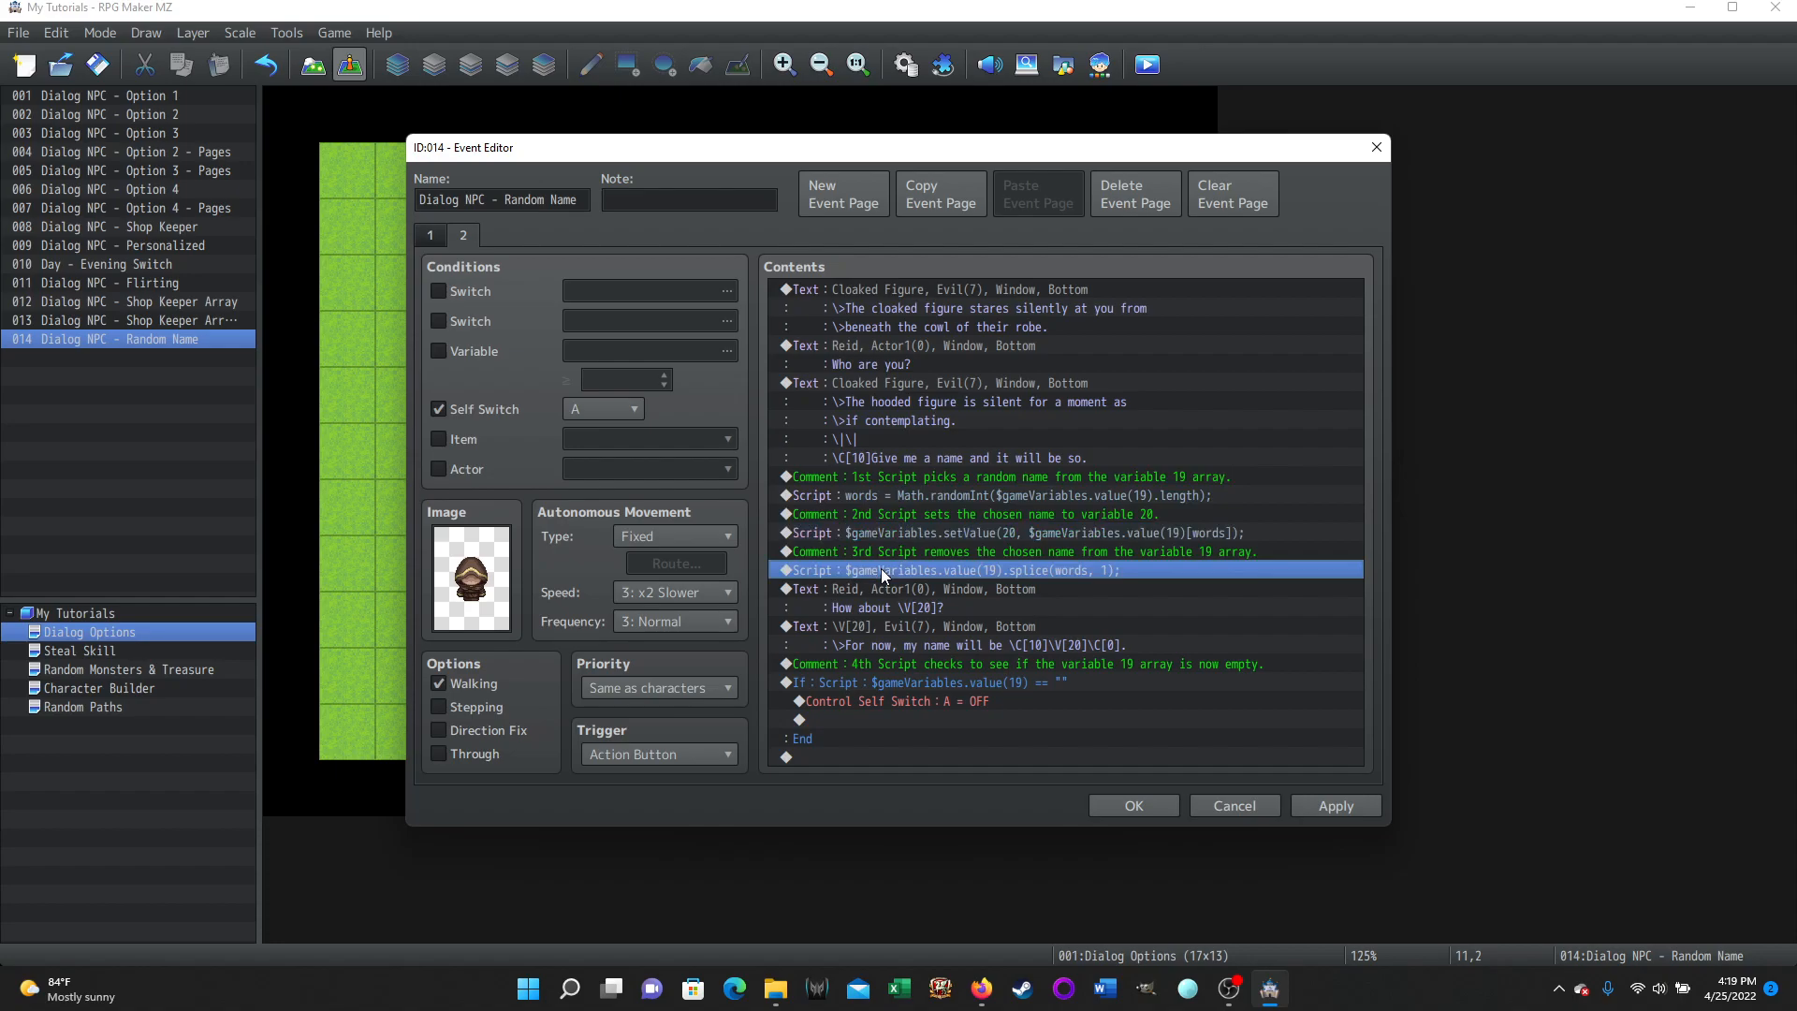
left_click(1036, 477)
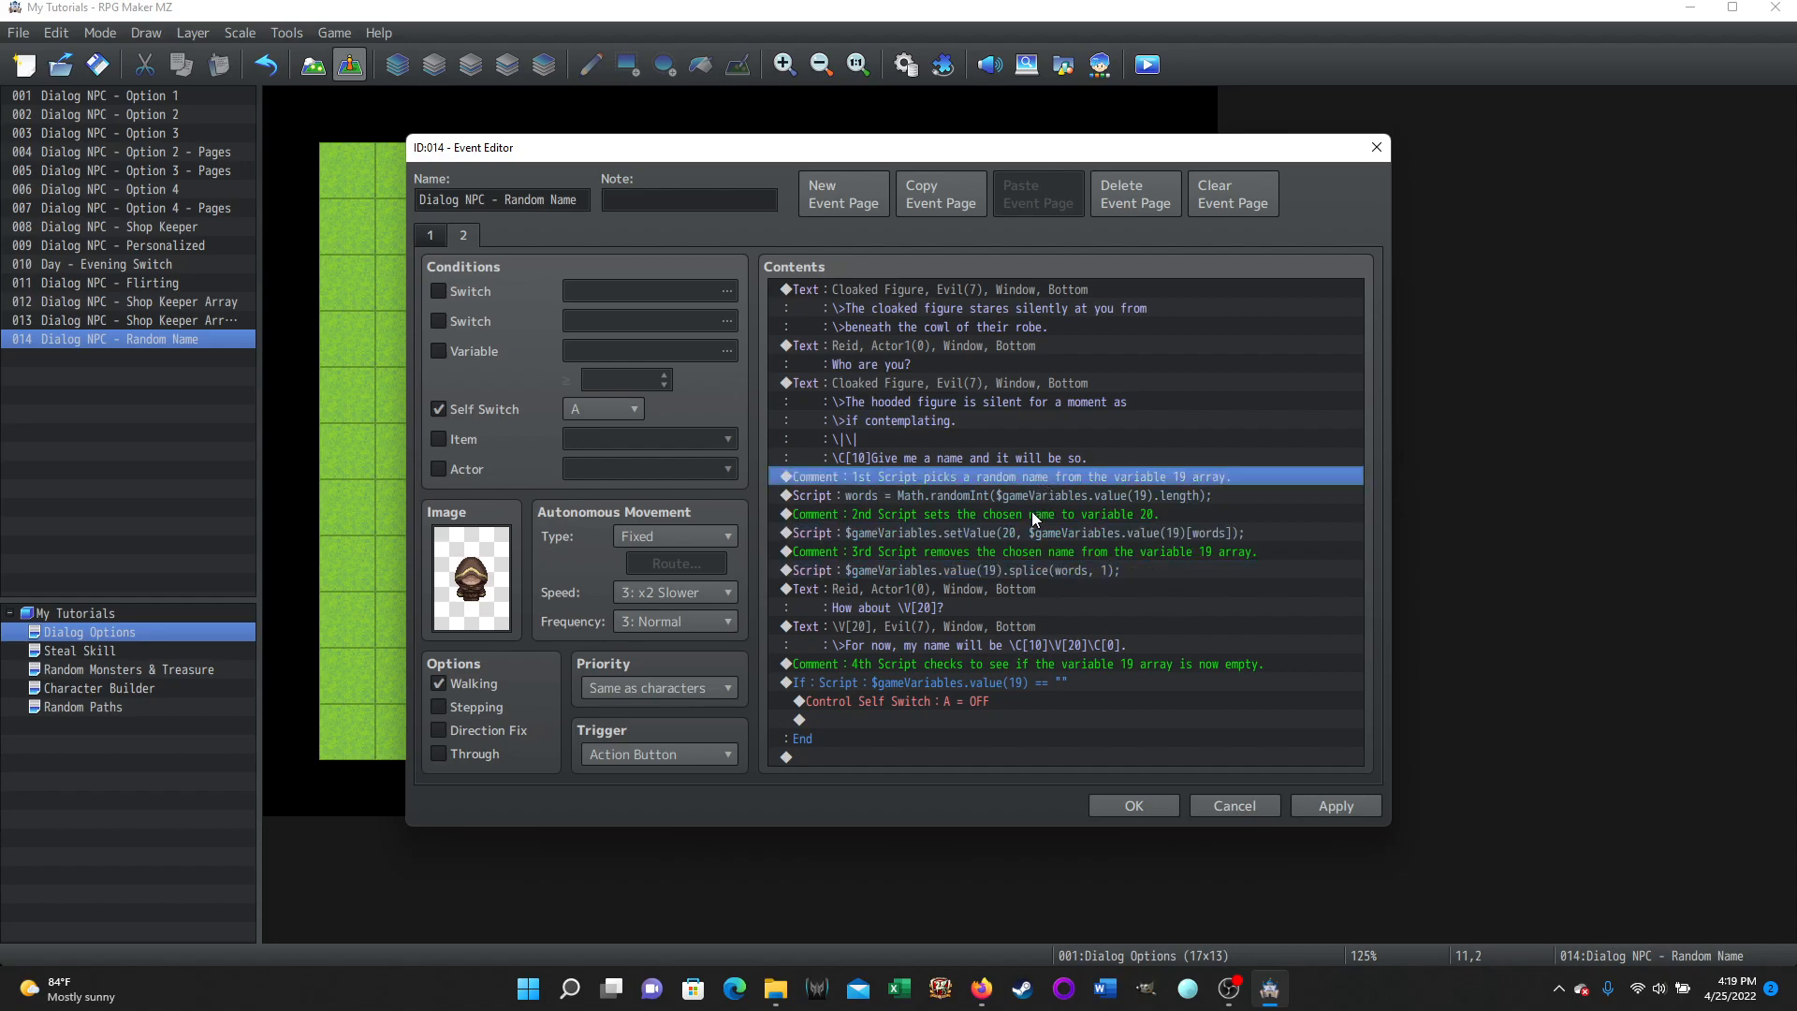
left_click(1034, 514)
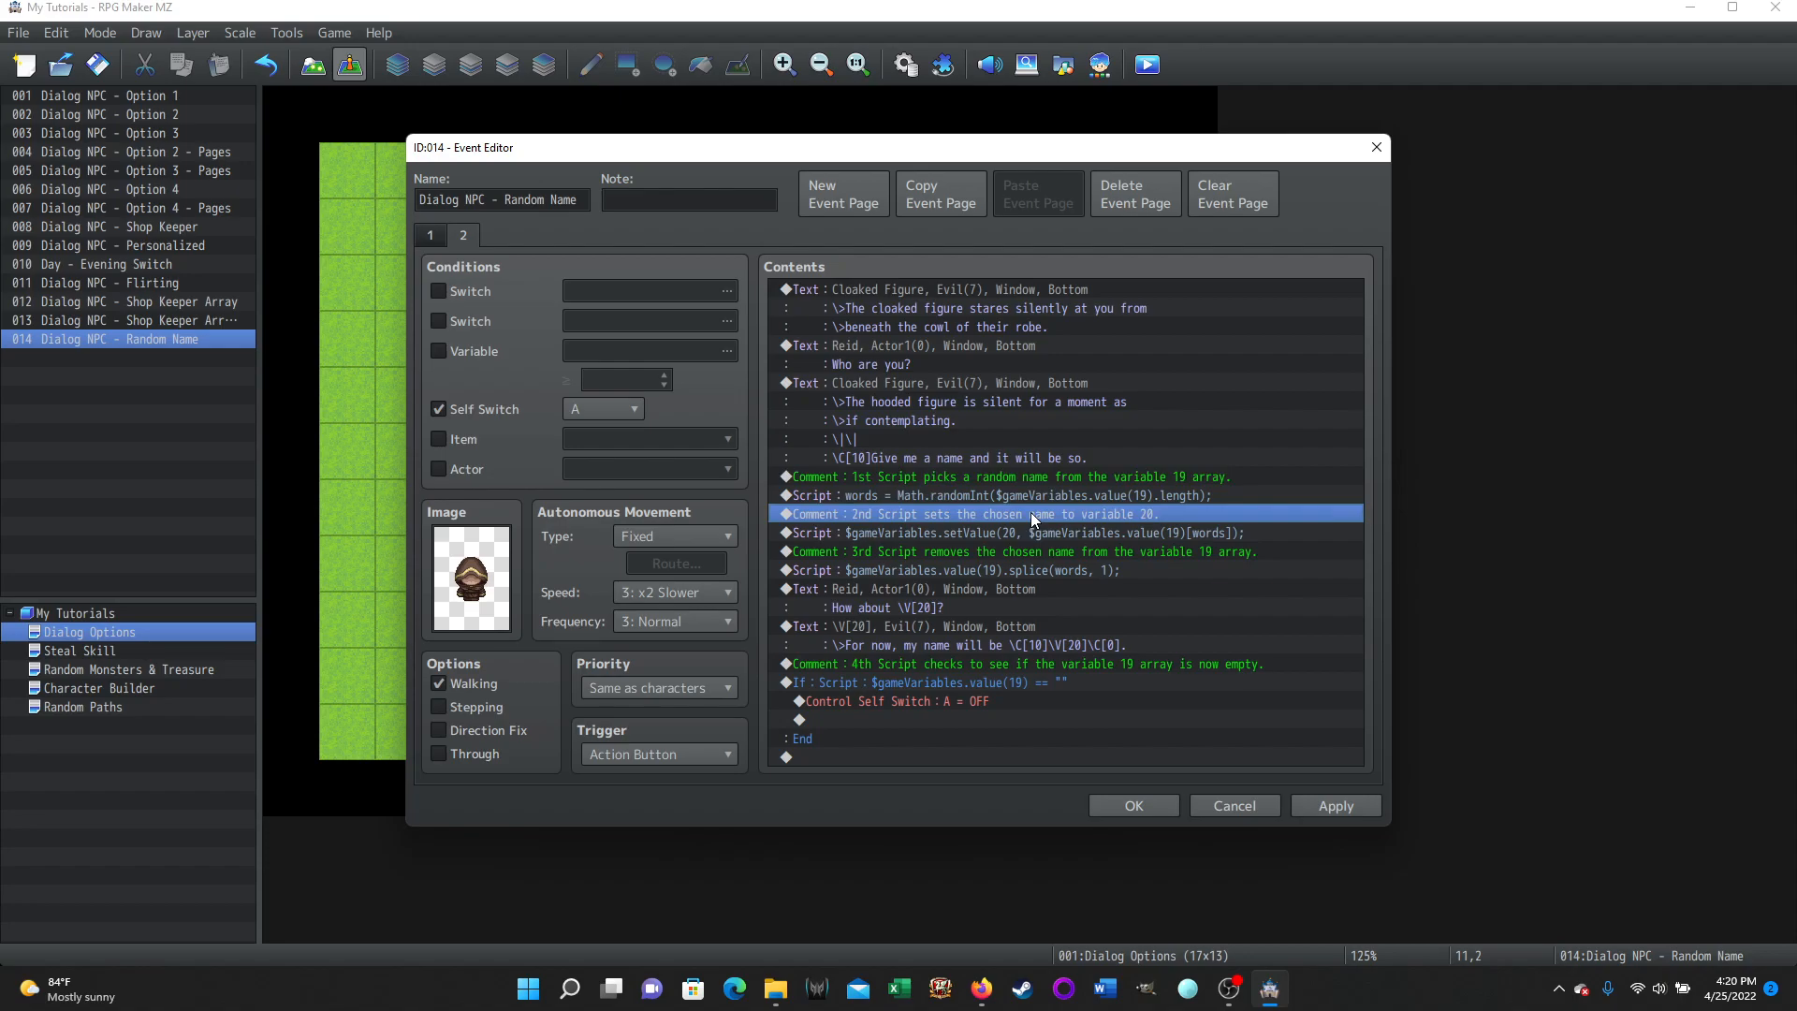
left_click(1035, 550)
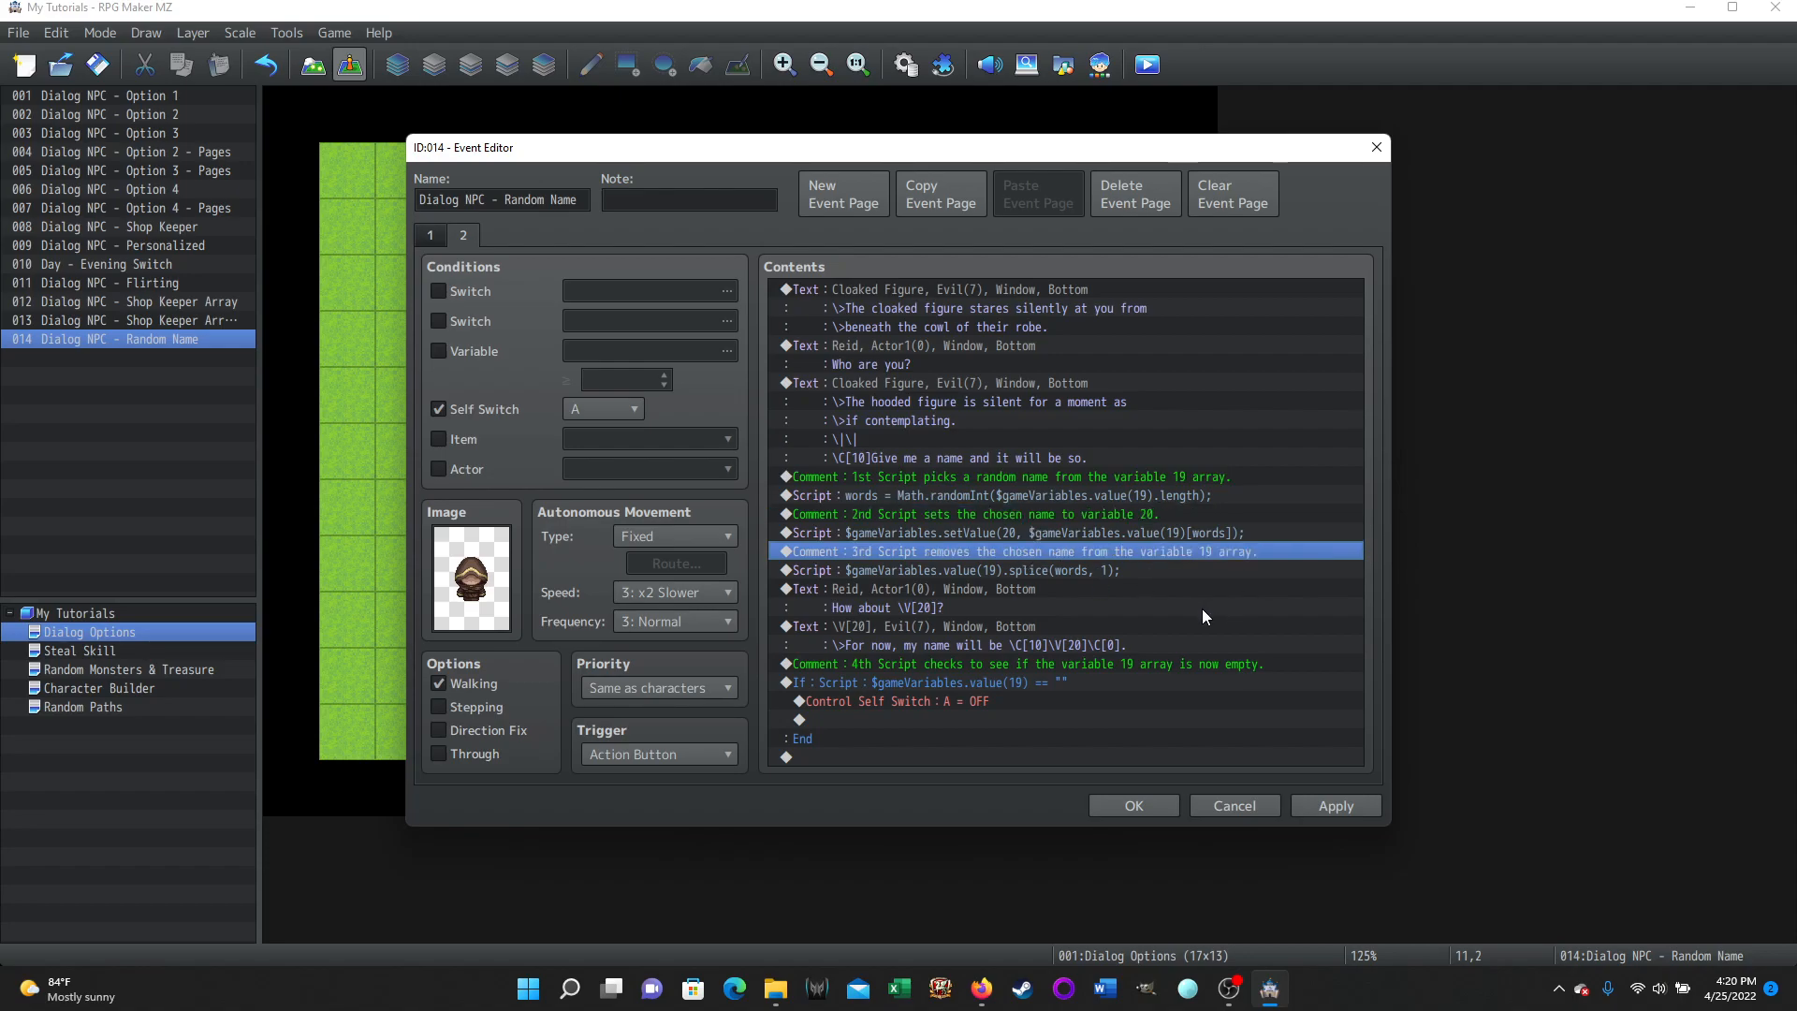
left_click(947, 608)
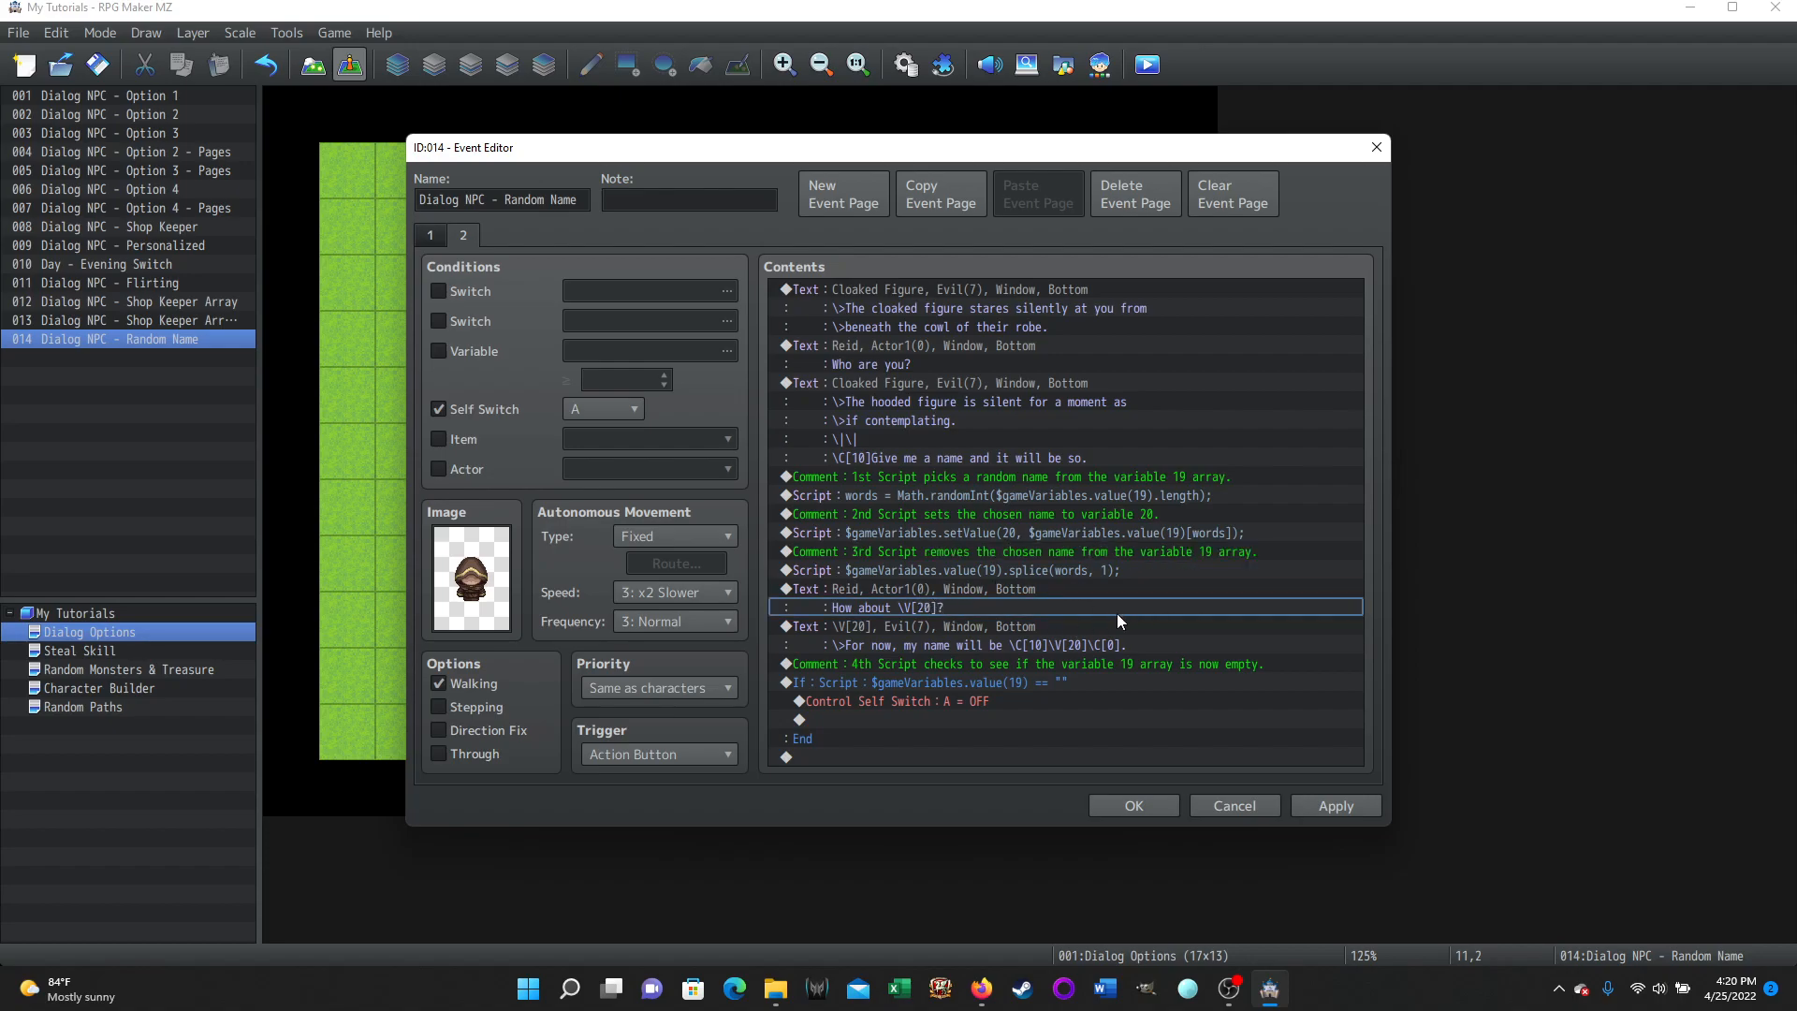
Open Reid's 'How about \V[20]?' Show Text command to review it and close it.
right_click(874, 588)
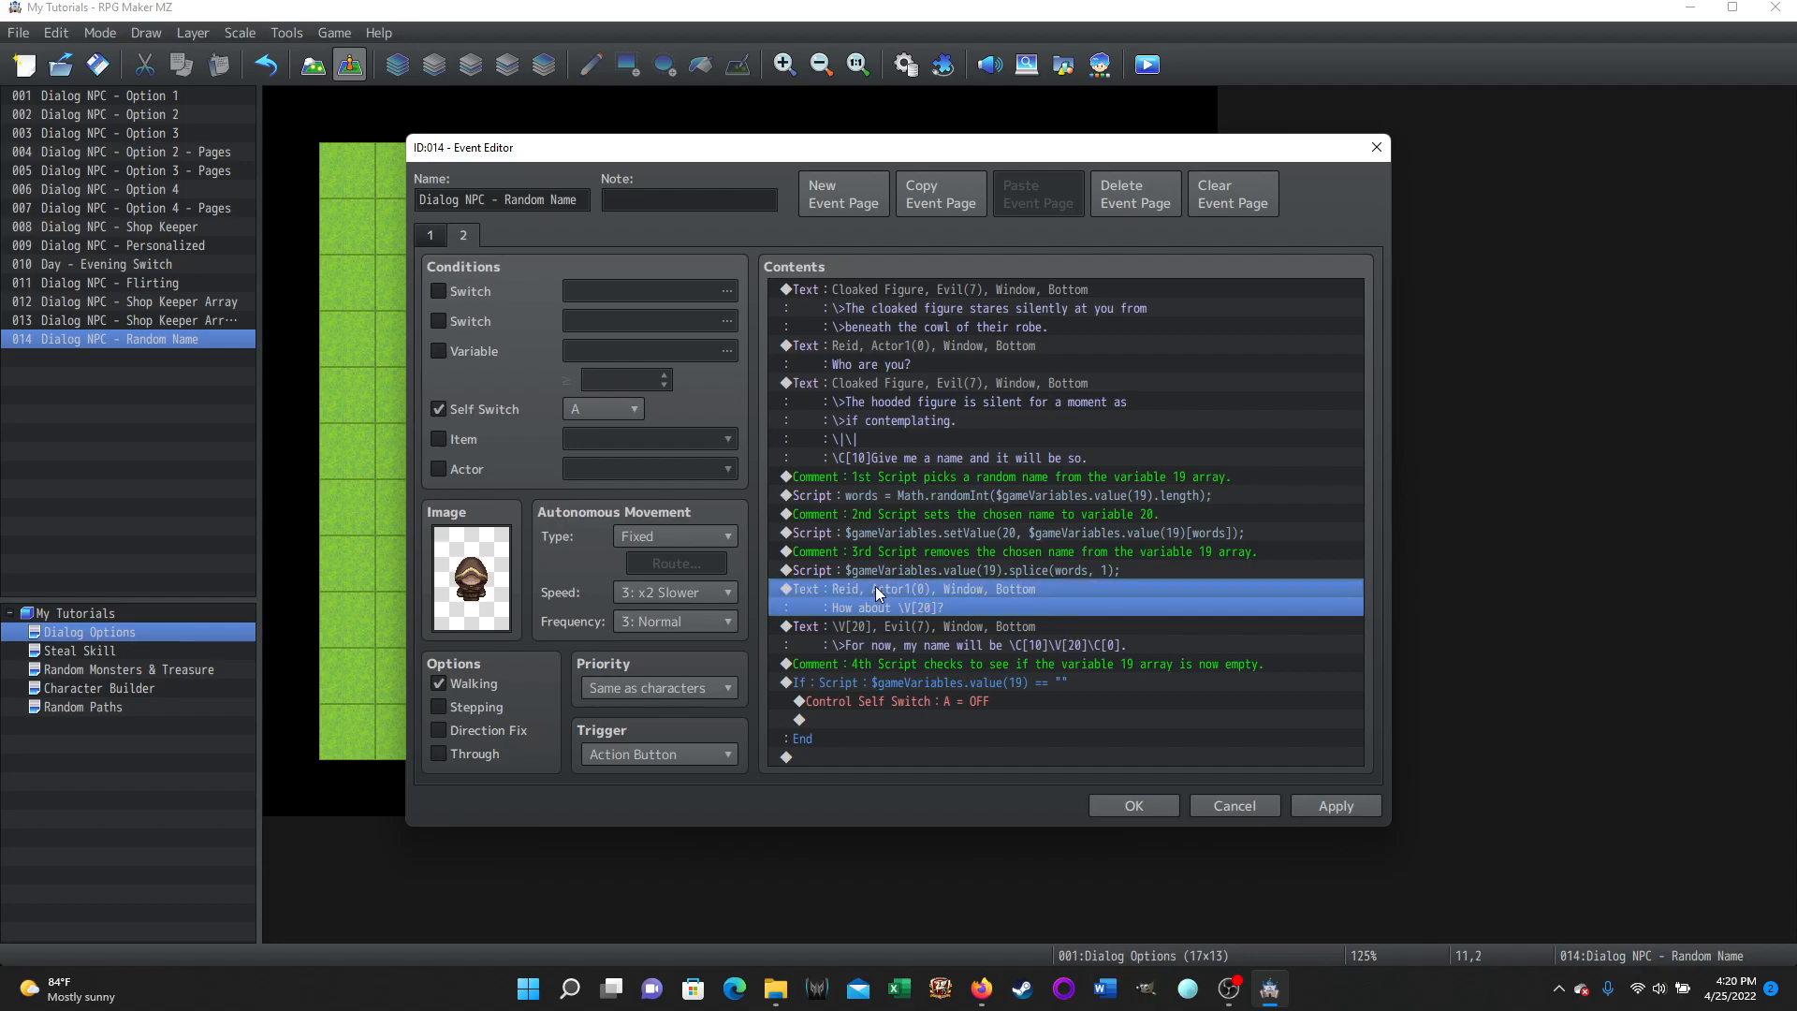
left_click(917, 625)
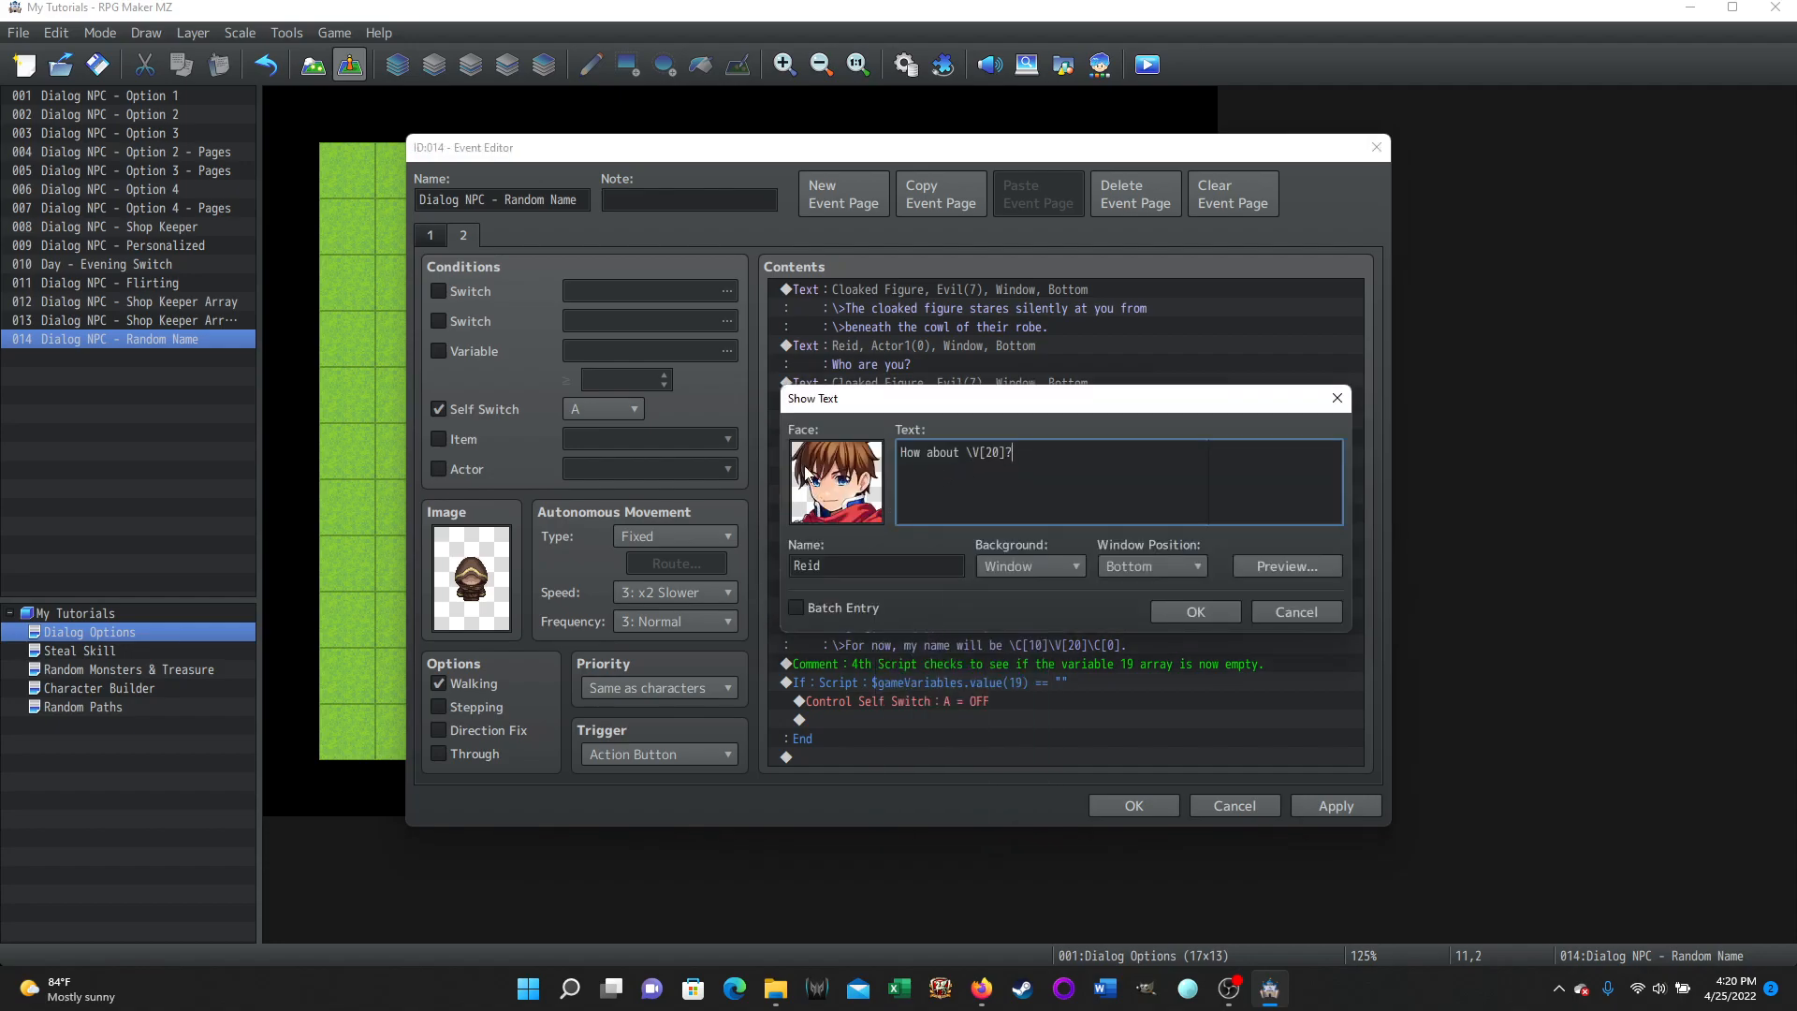
mouse_move(953, 452)
left_click(1195, 611)
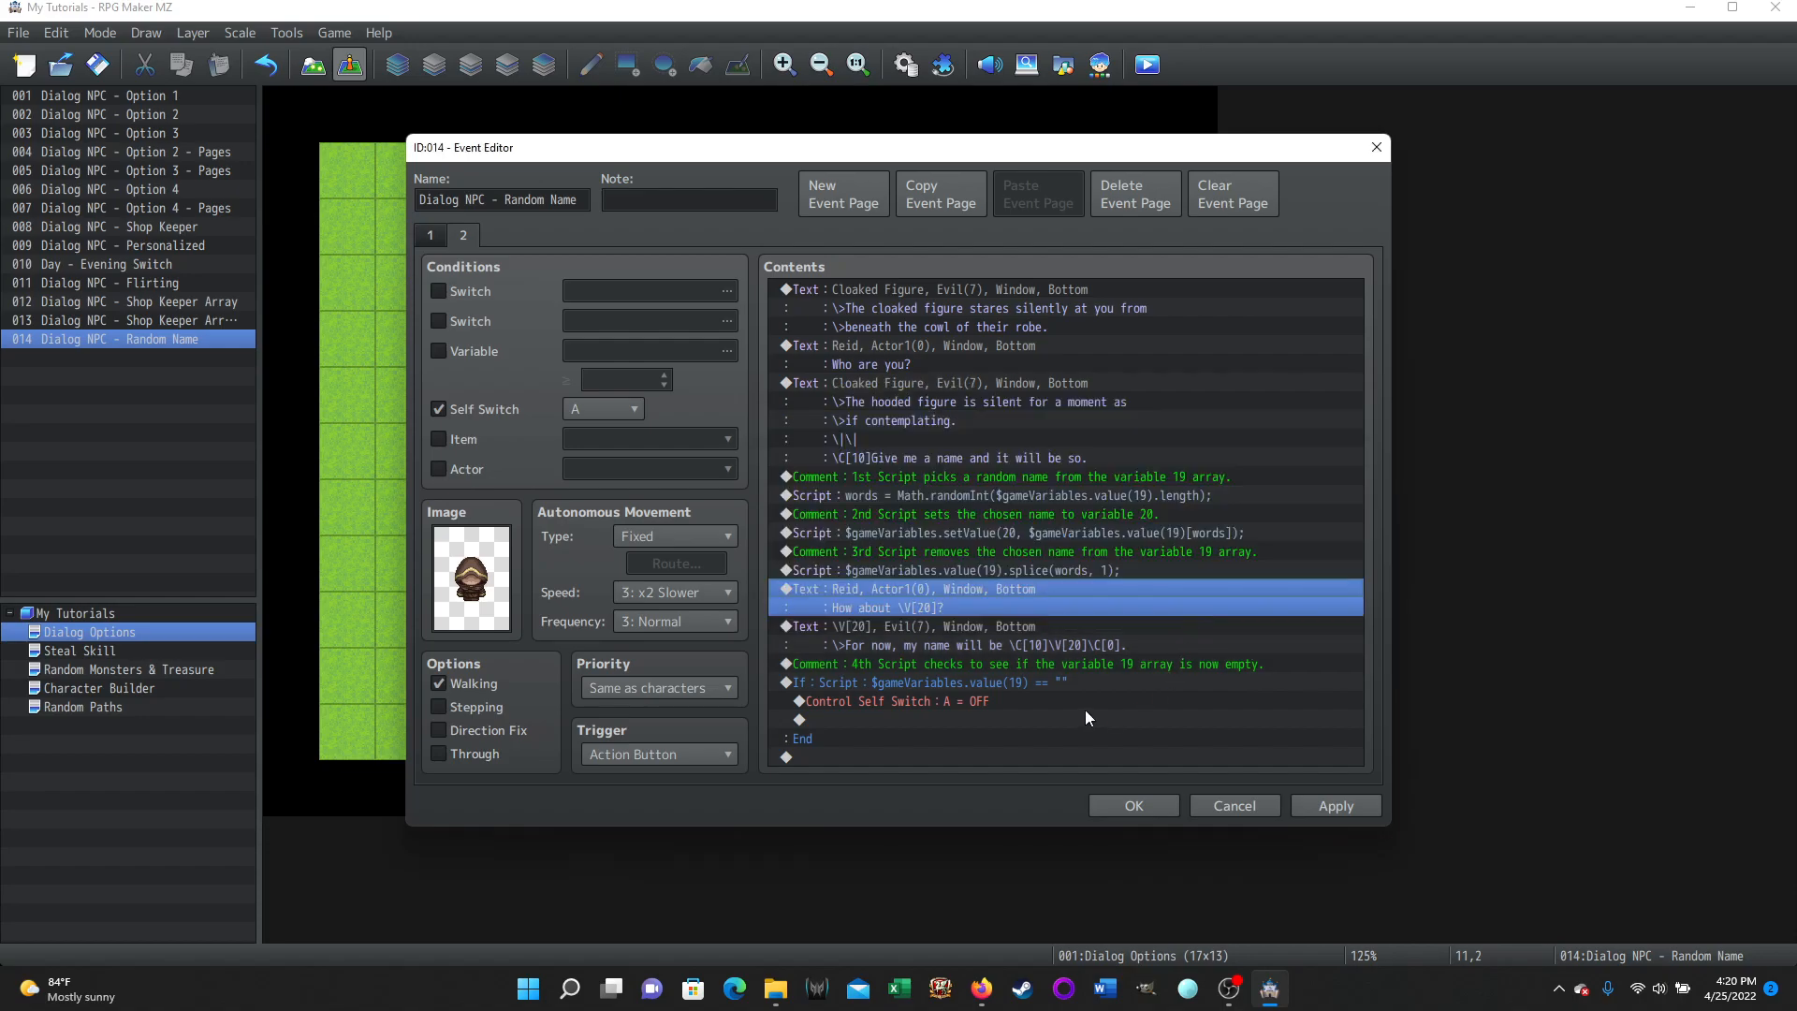
Open the cloaked figure's final Show Text command, highlight its \V[20] name field, and close it.
left_click(906, 632)
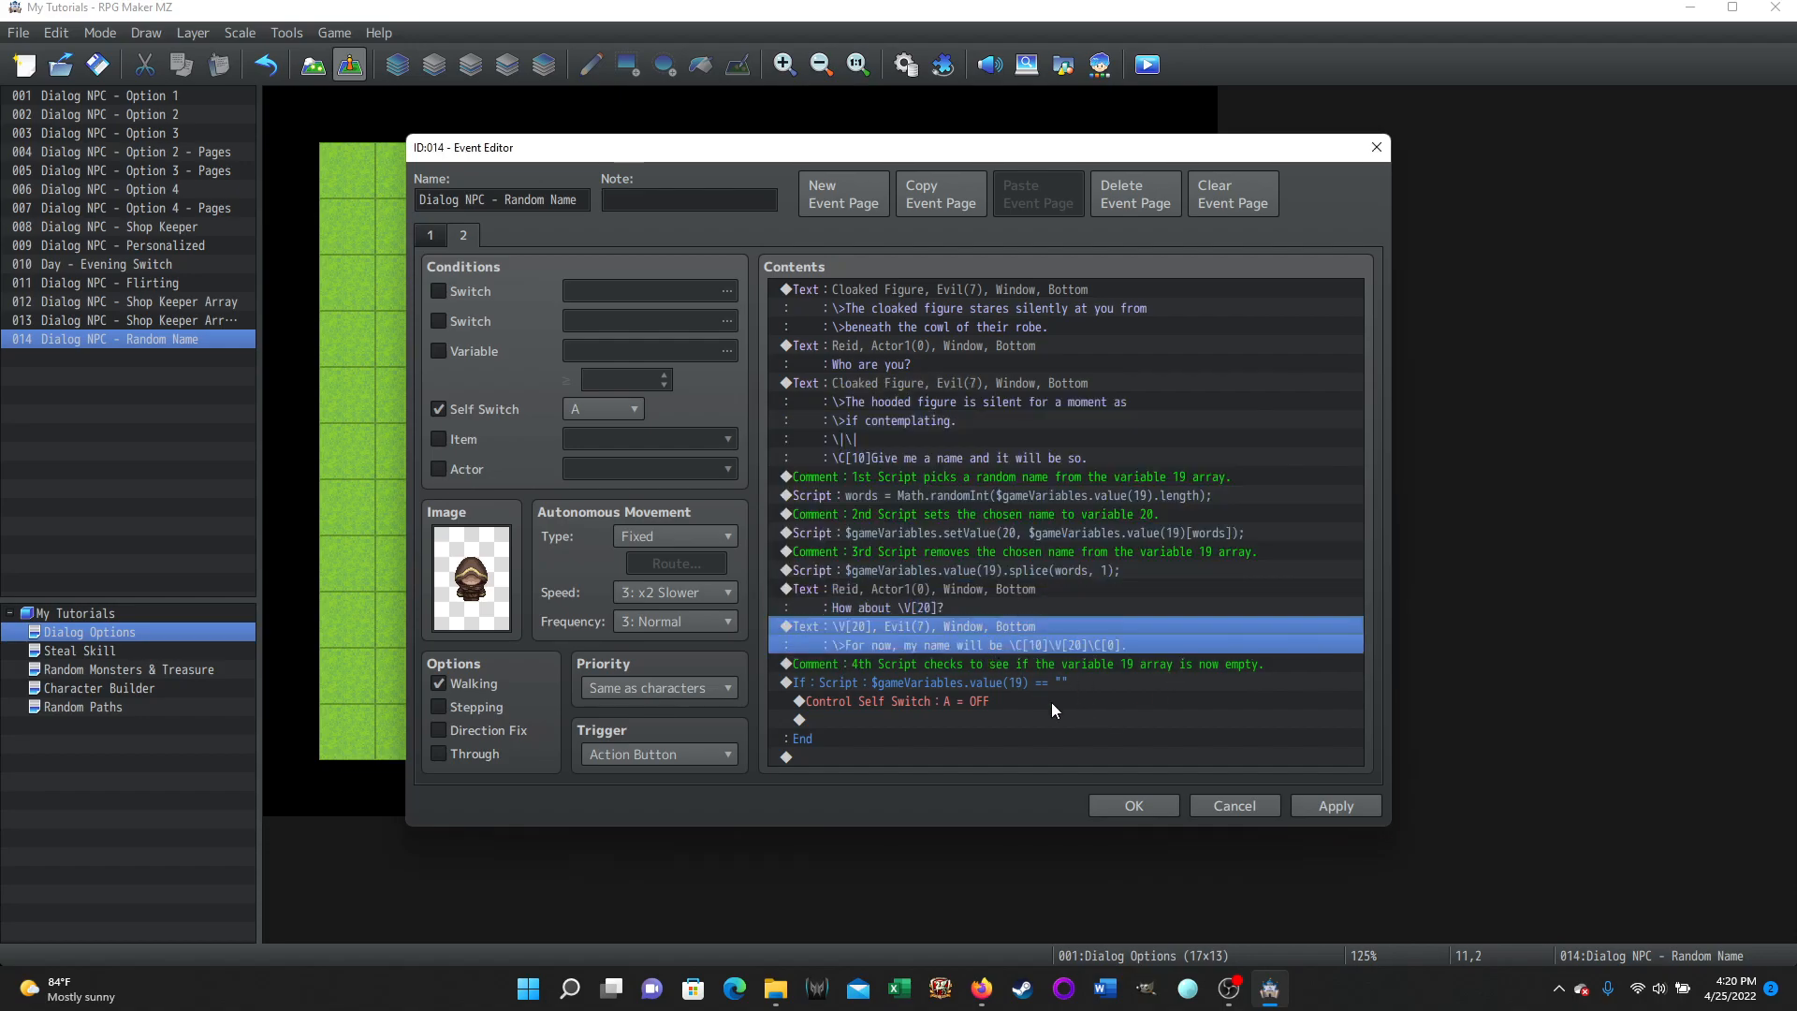
right_click(881, 625)
left_click(918, 664)
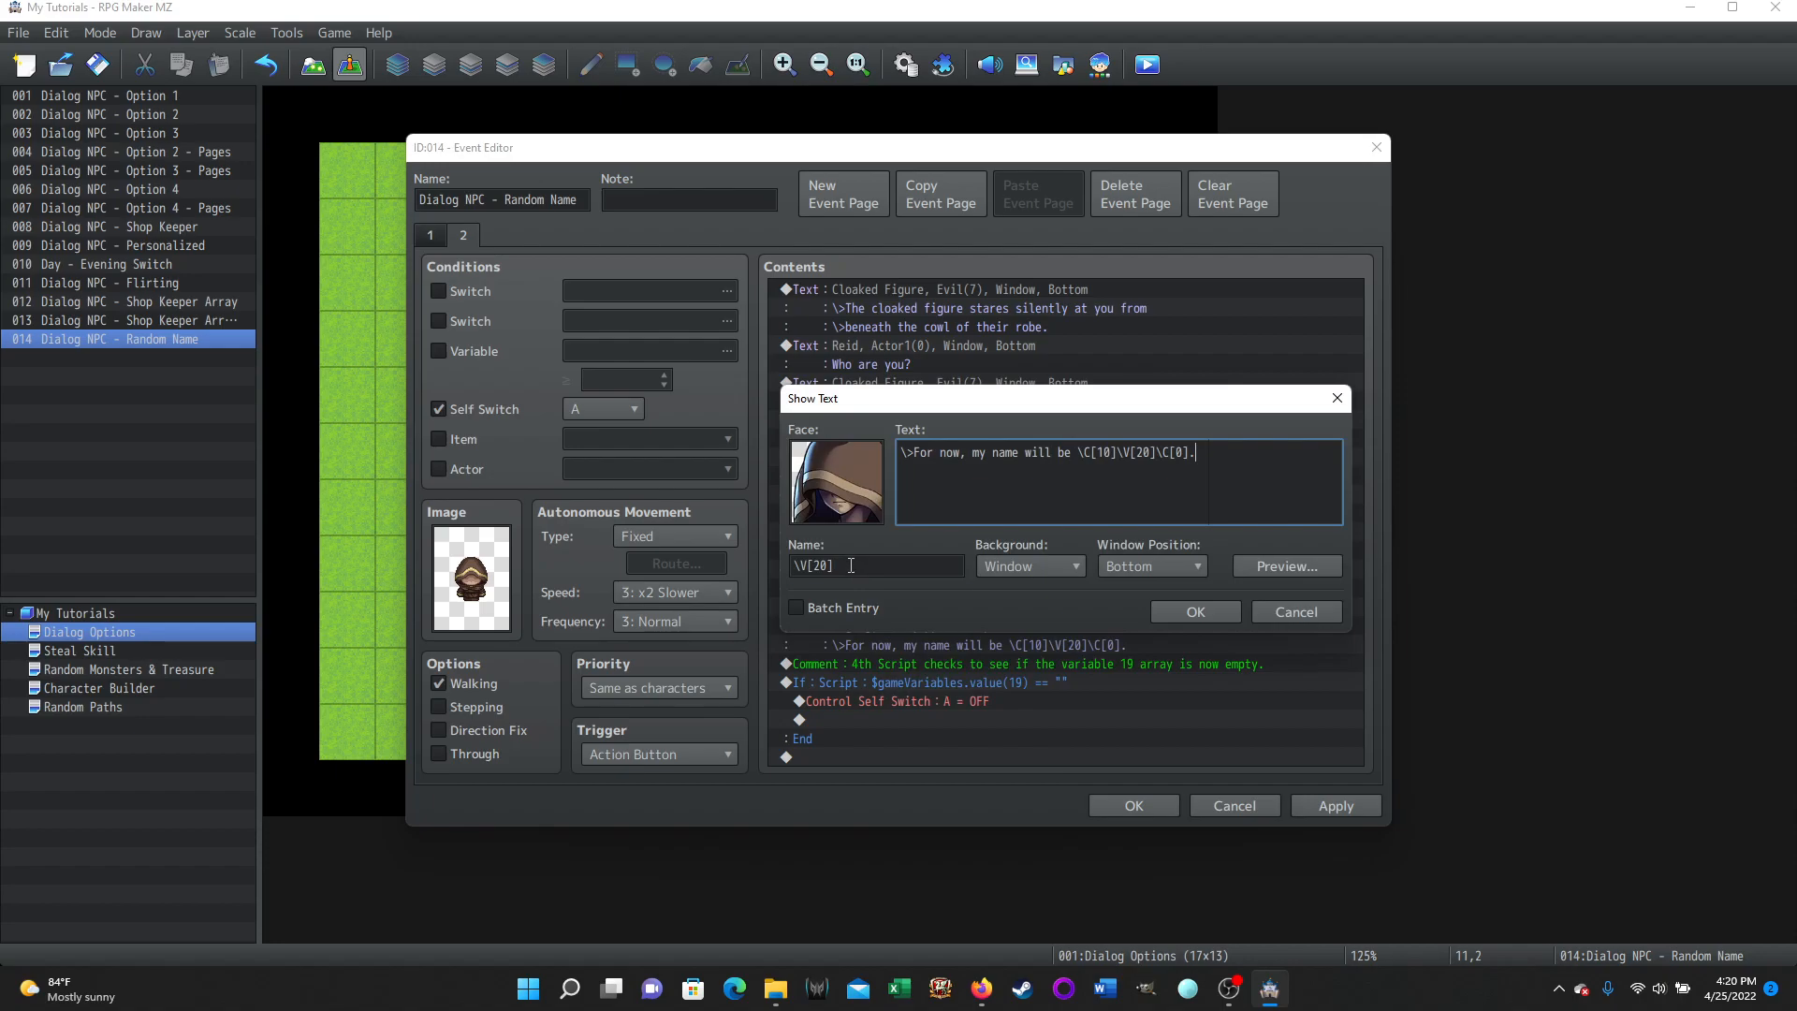
left_click_drag(853, 567, 793, 566)
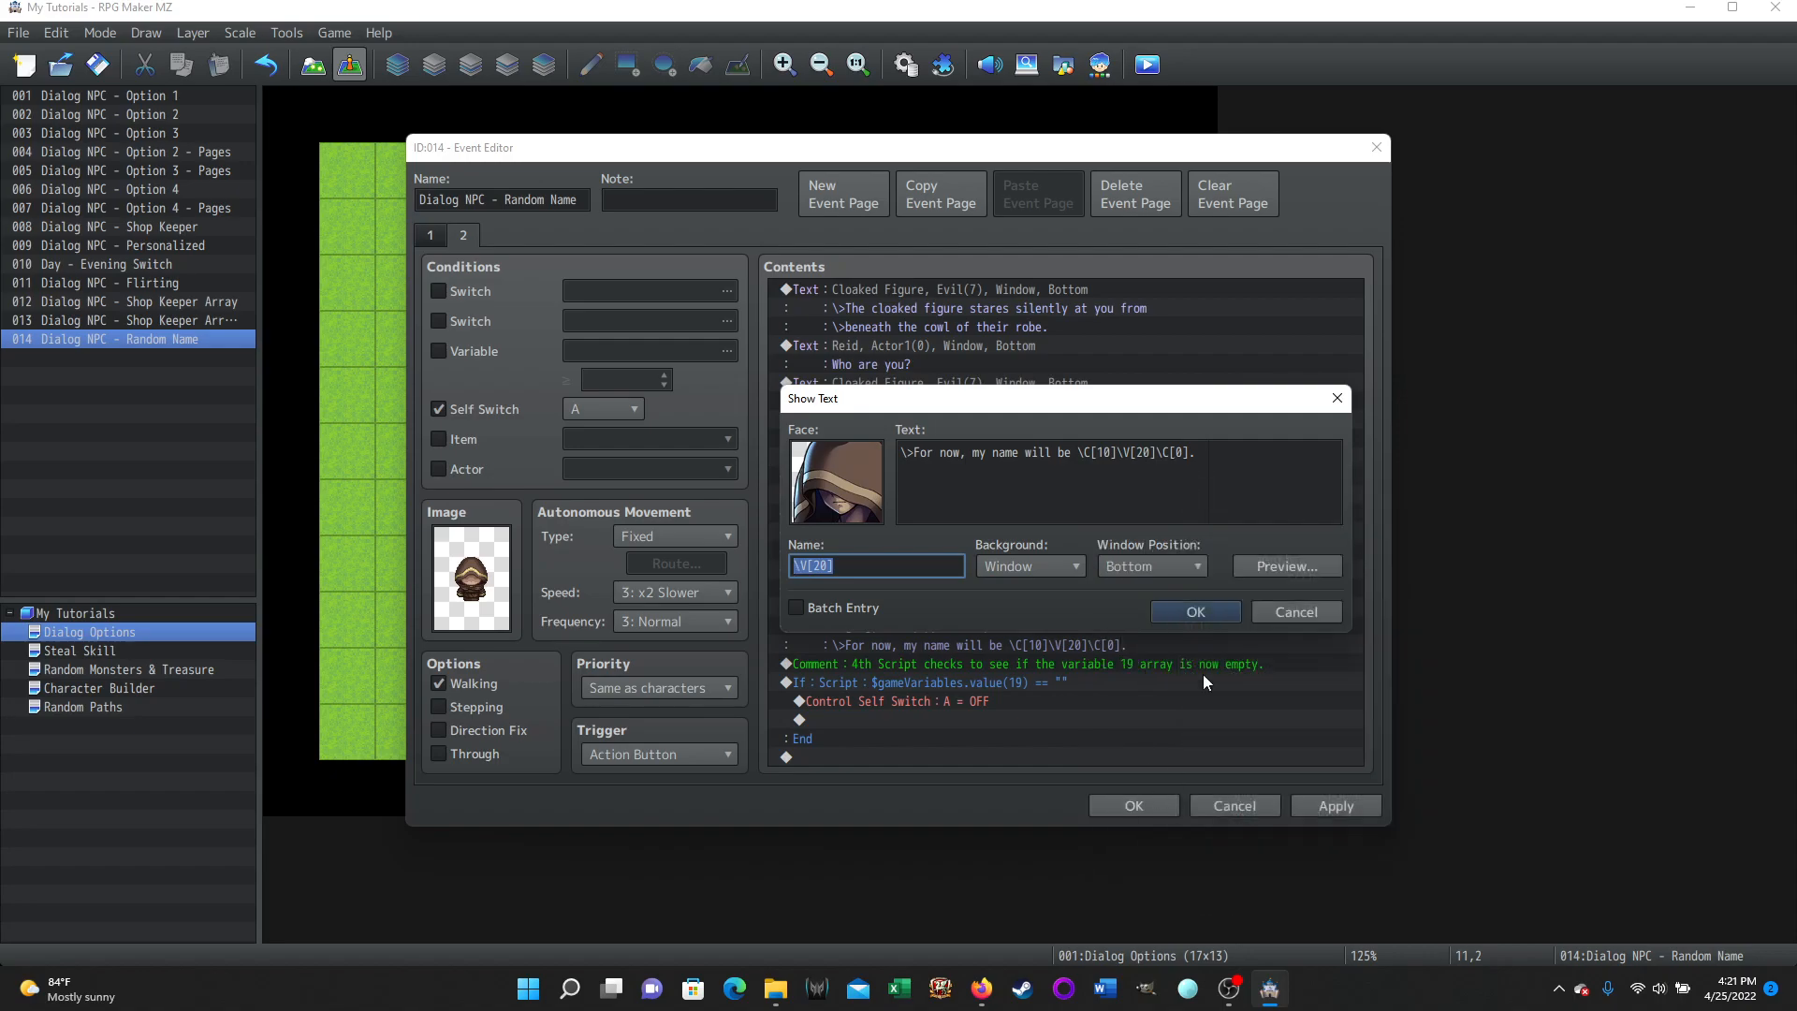
left_click(1193, 612)
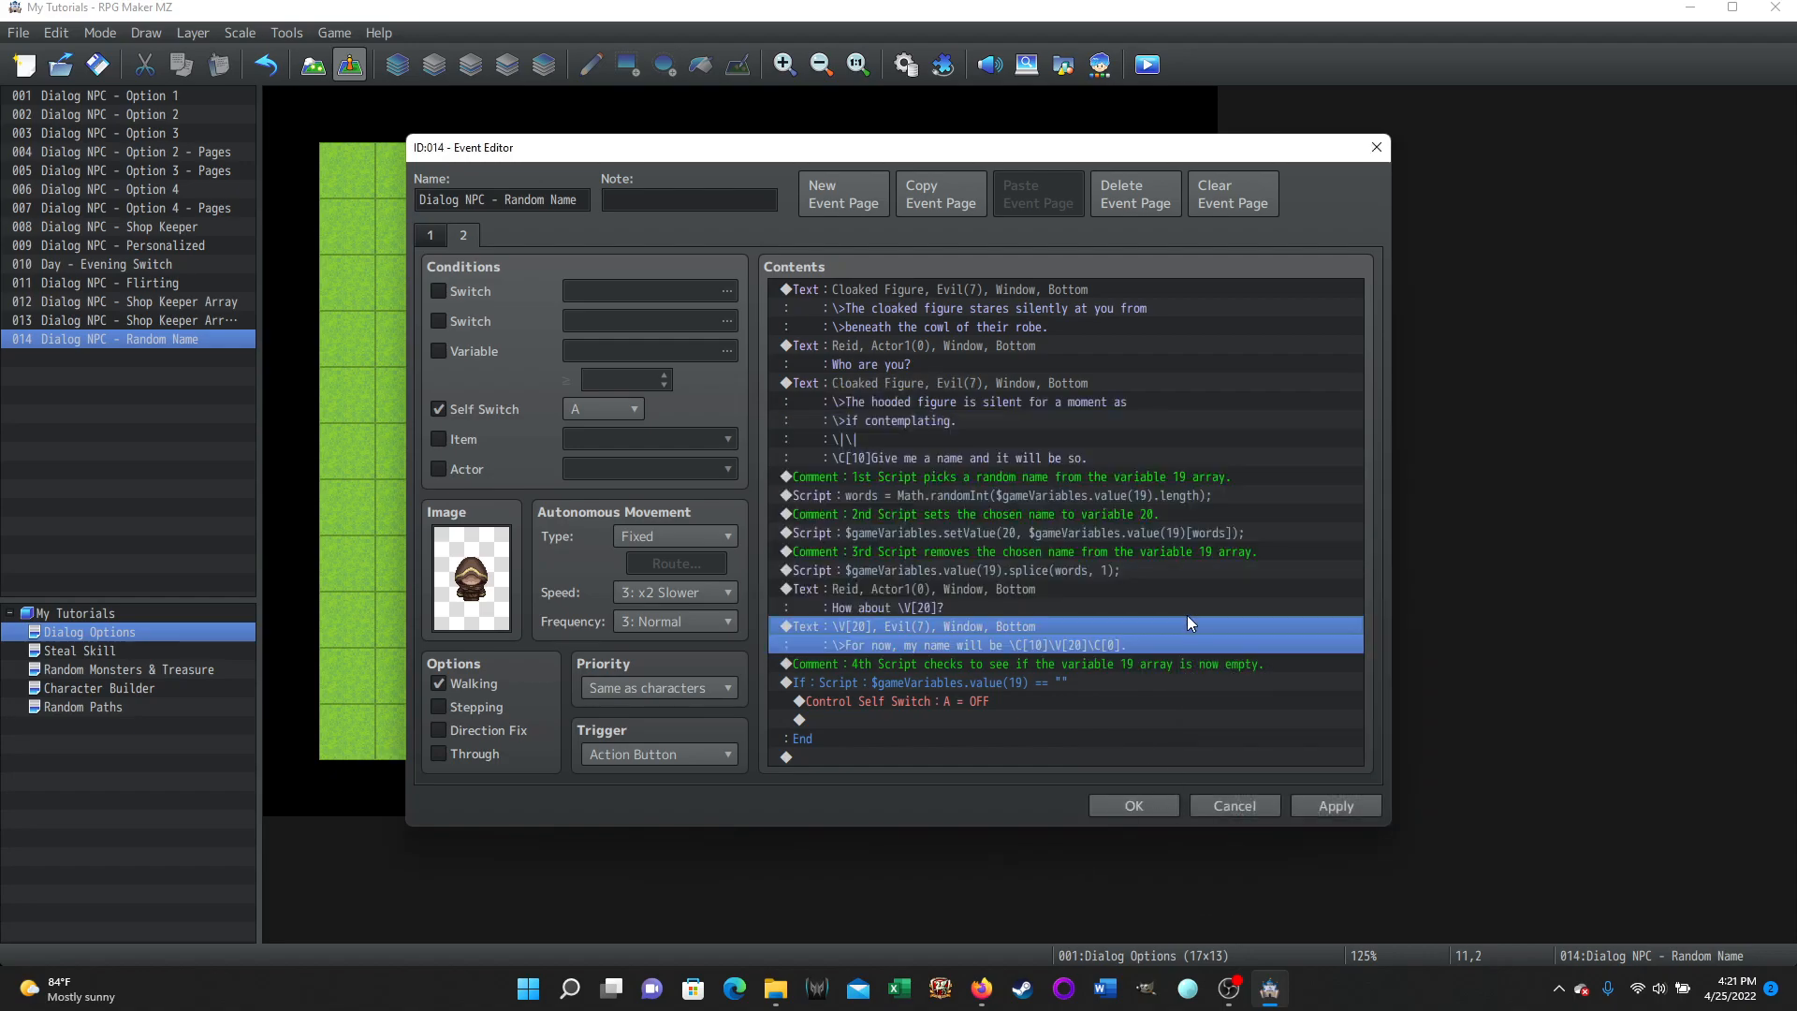
Open the conditional branch that checks whether variable 19 is an empty array, review its script condition, and close it.
left_click(917, 663)
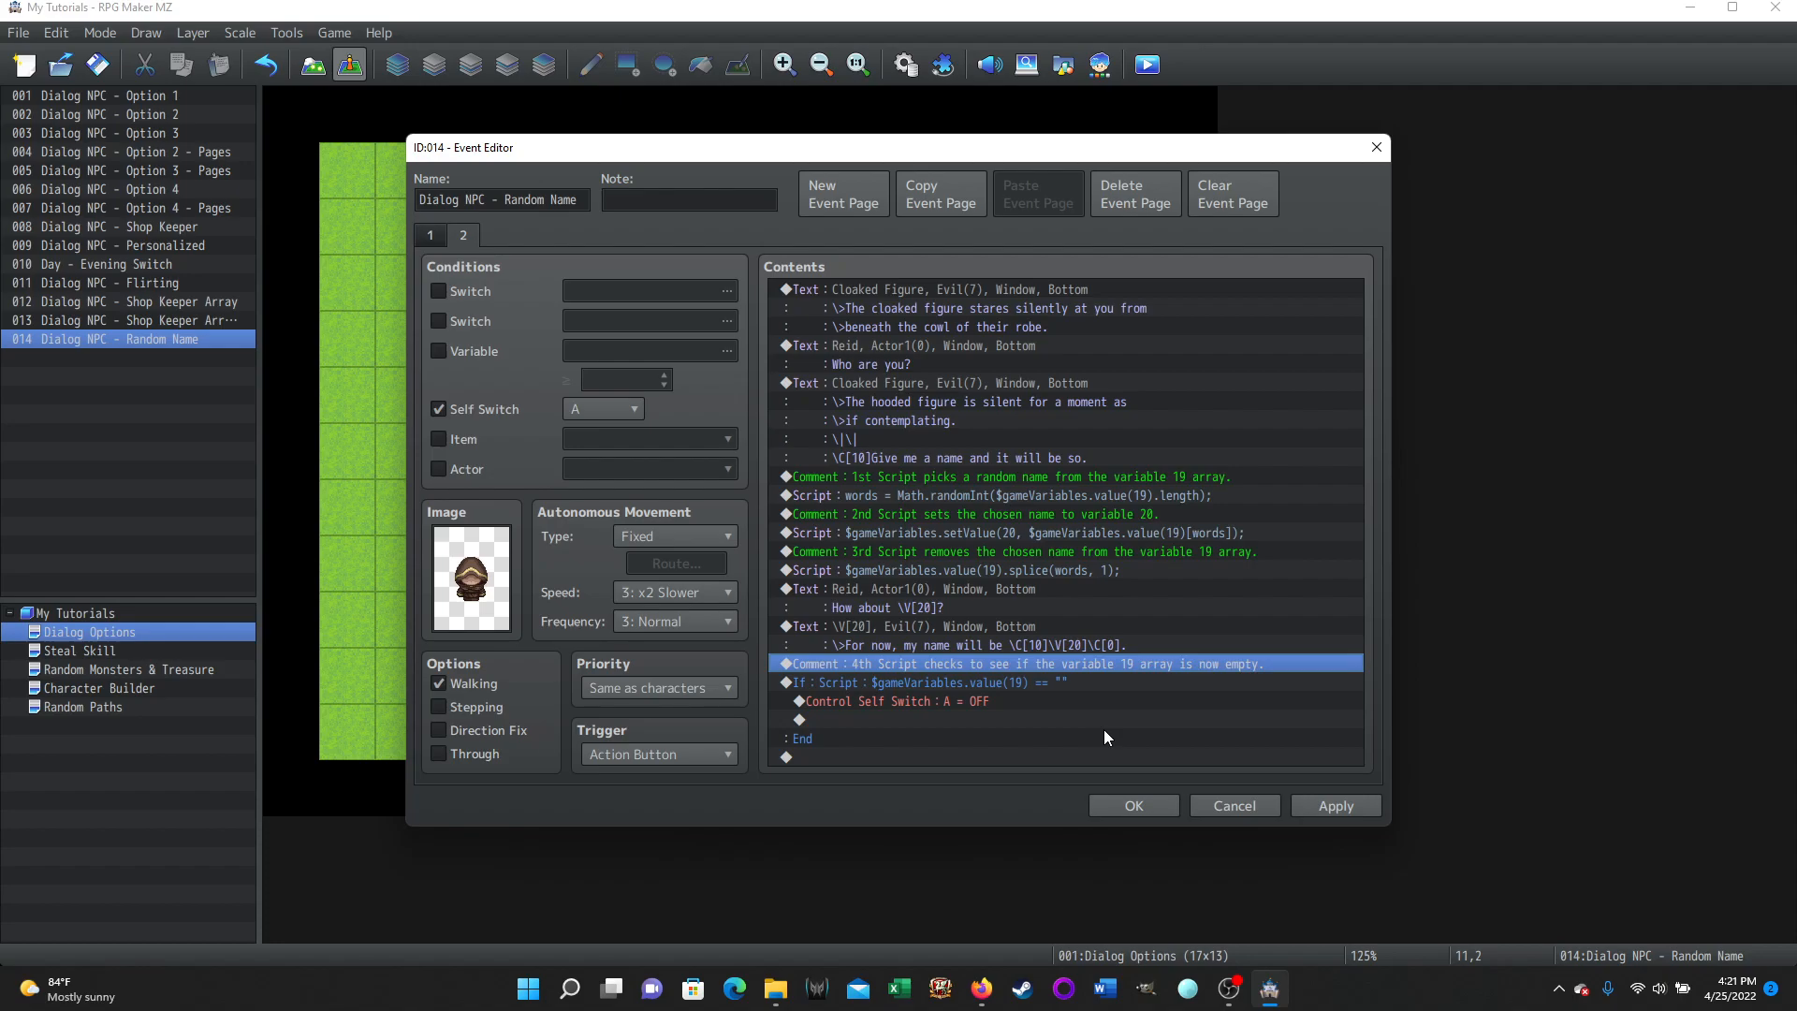
left_click(872, 680)
right_click(872, 678)
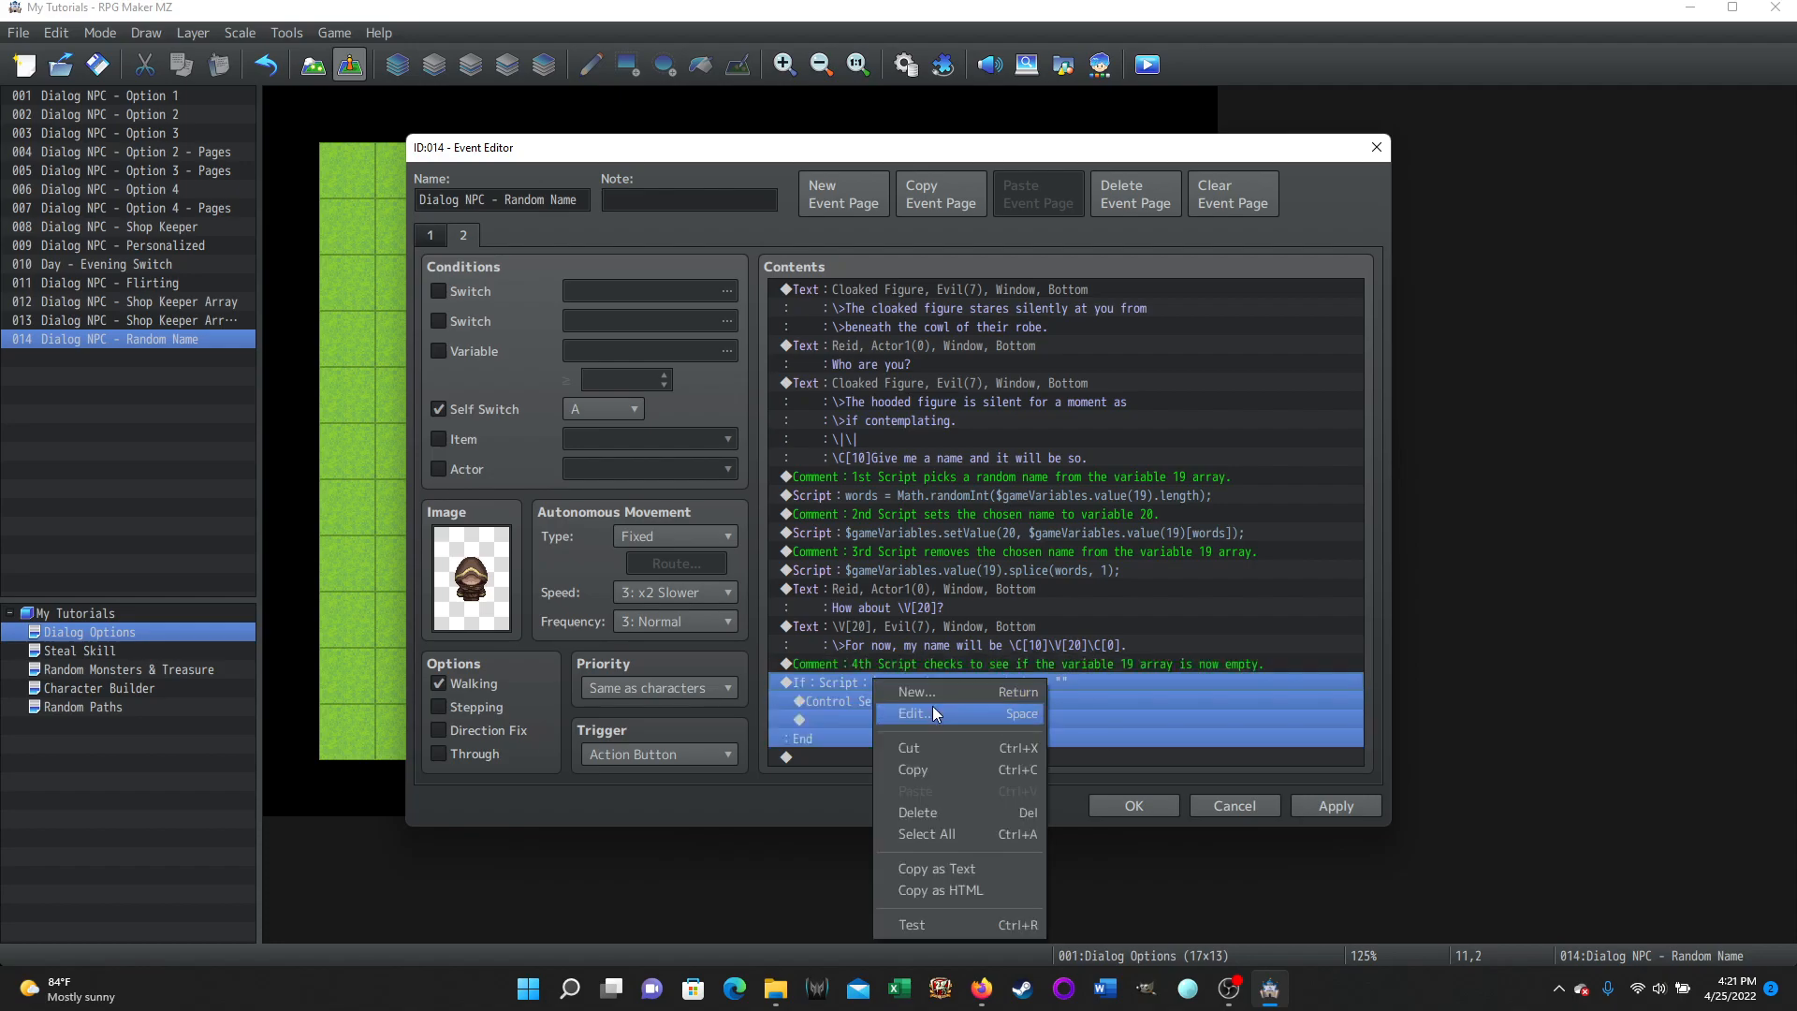
left_click(932, 706)
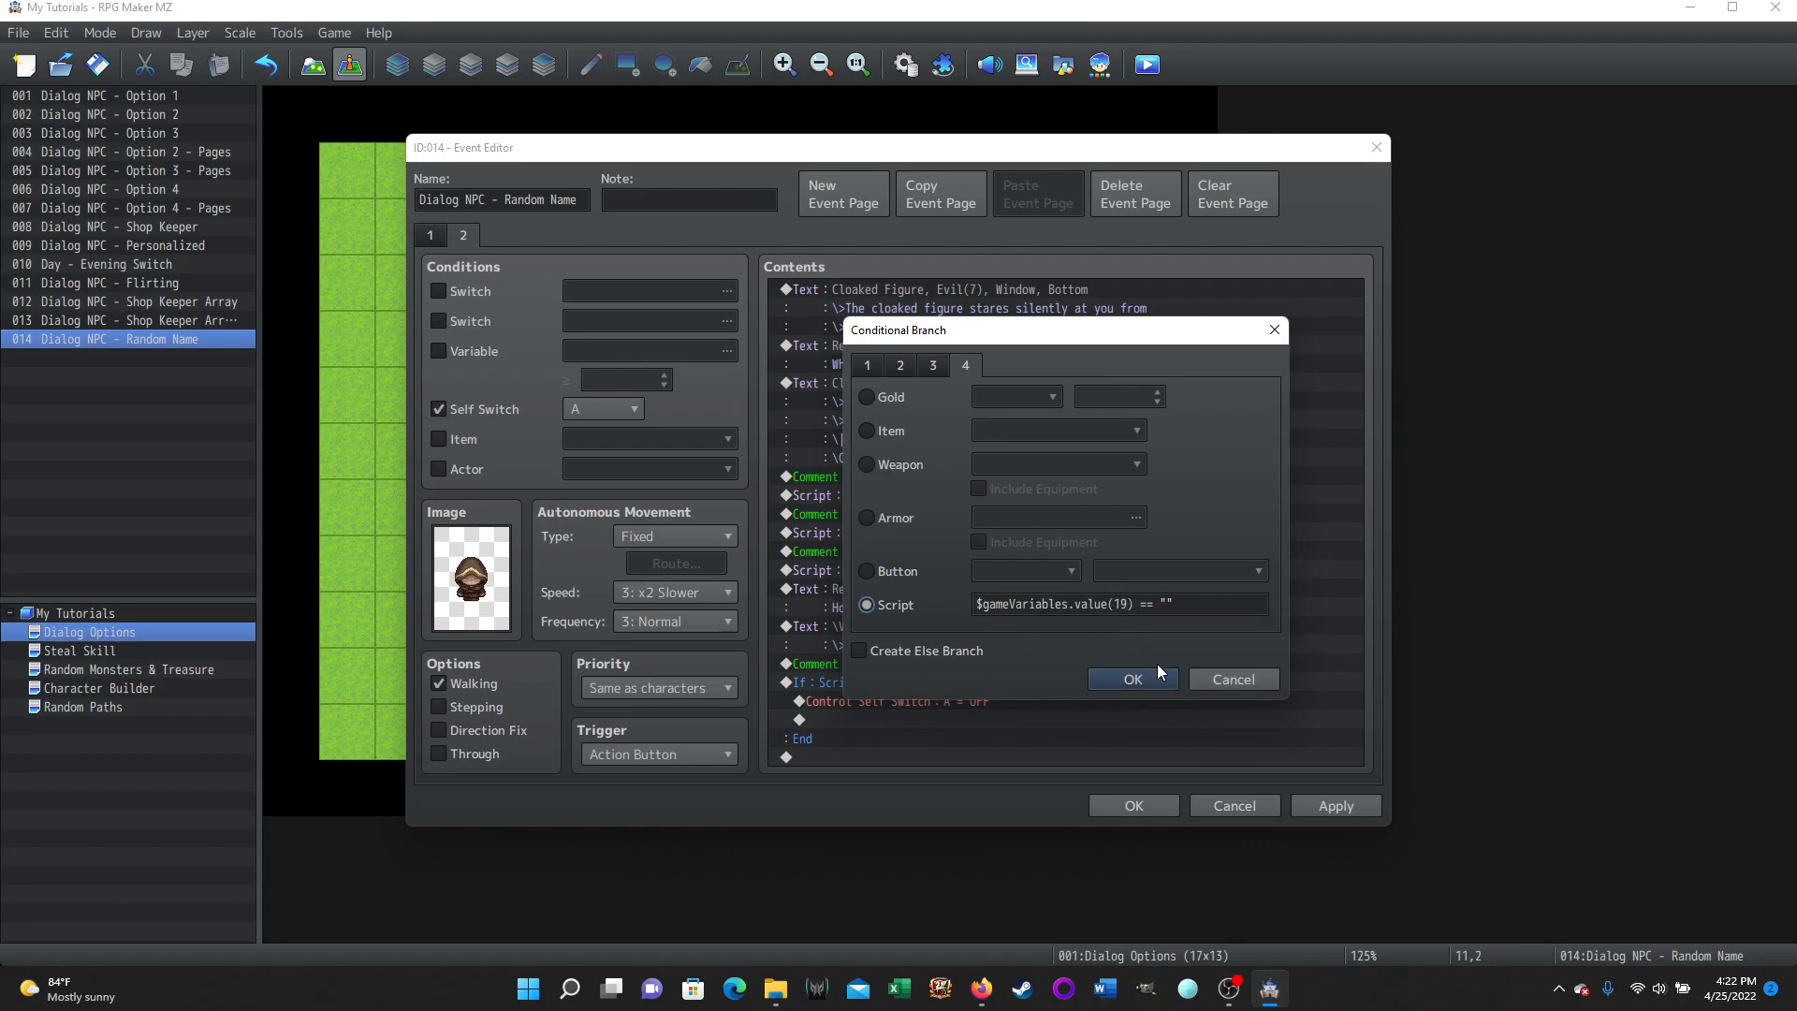
left_click(1153, 680)
left_click(957, 701)
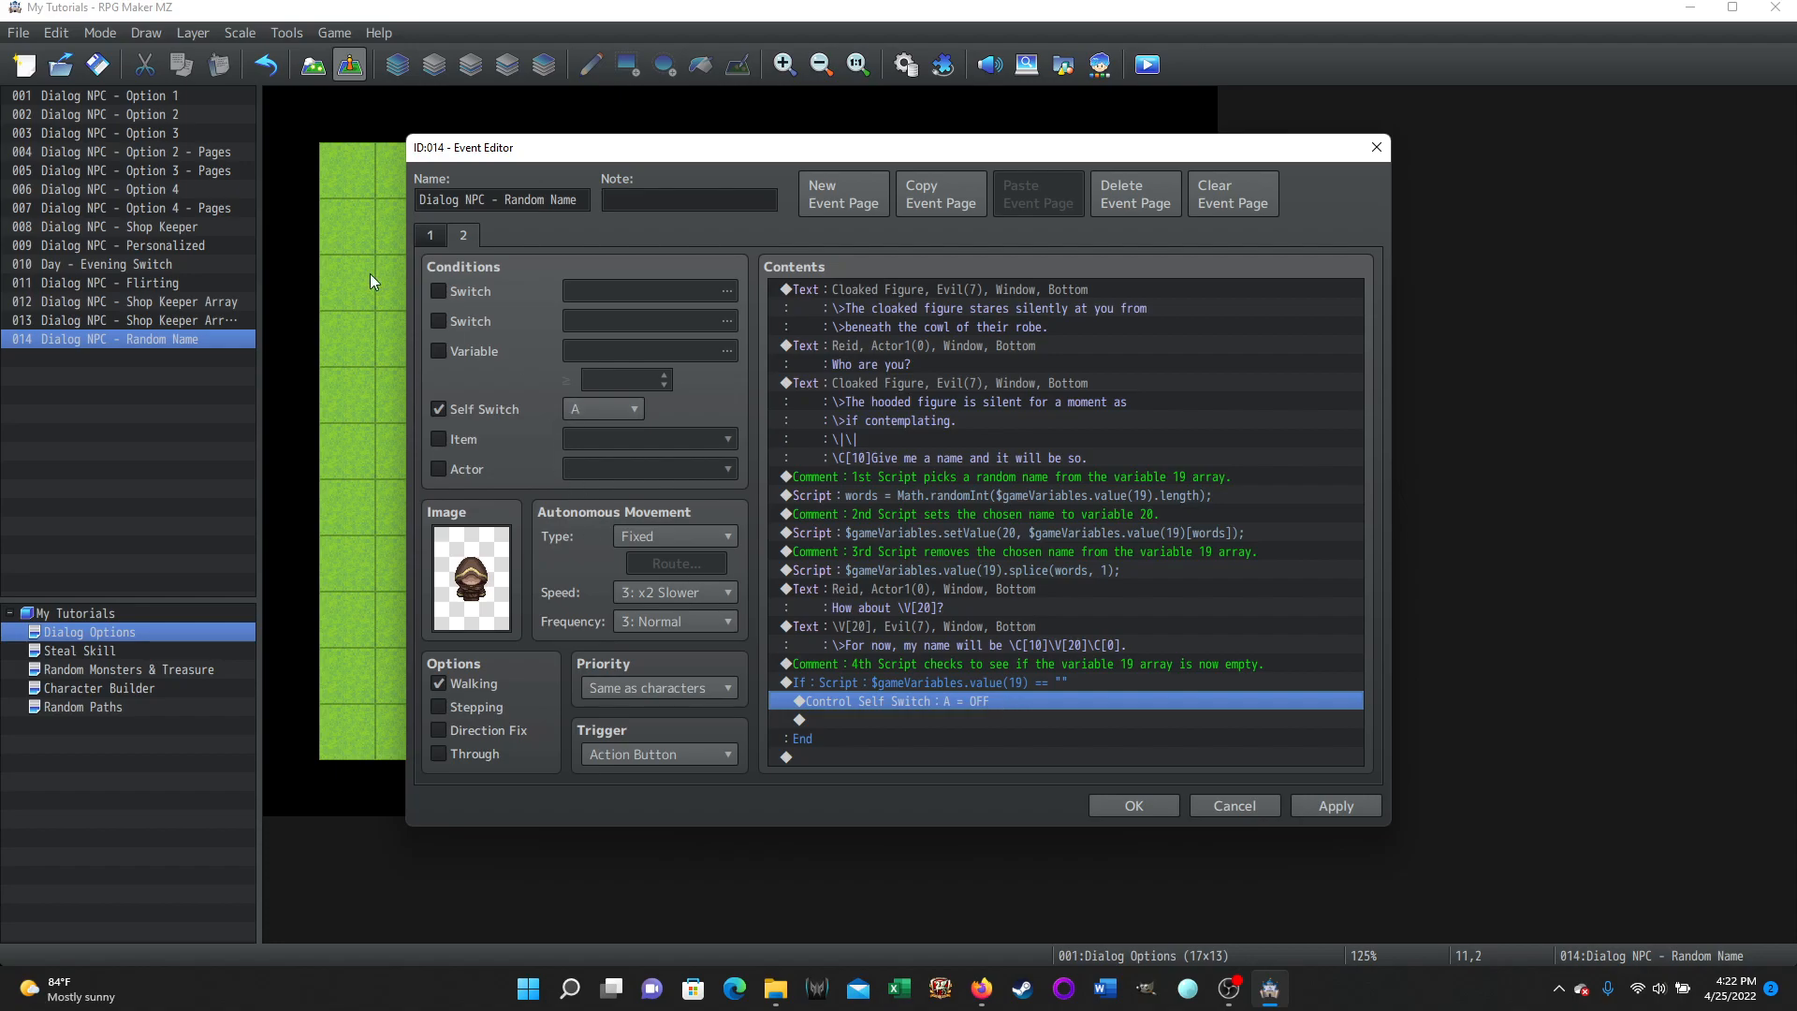
Switch to page 1 and open its Control Variables command assigning the names array to variable 19, then close it.
left_click(463, 236)
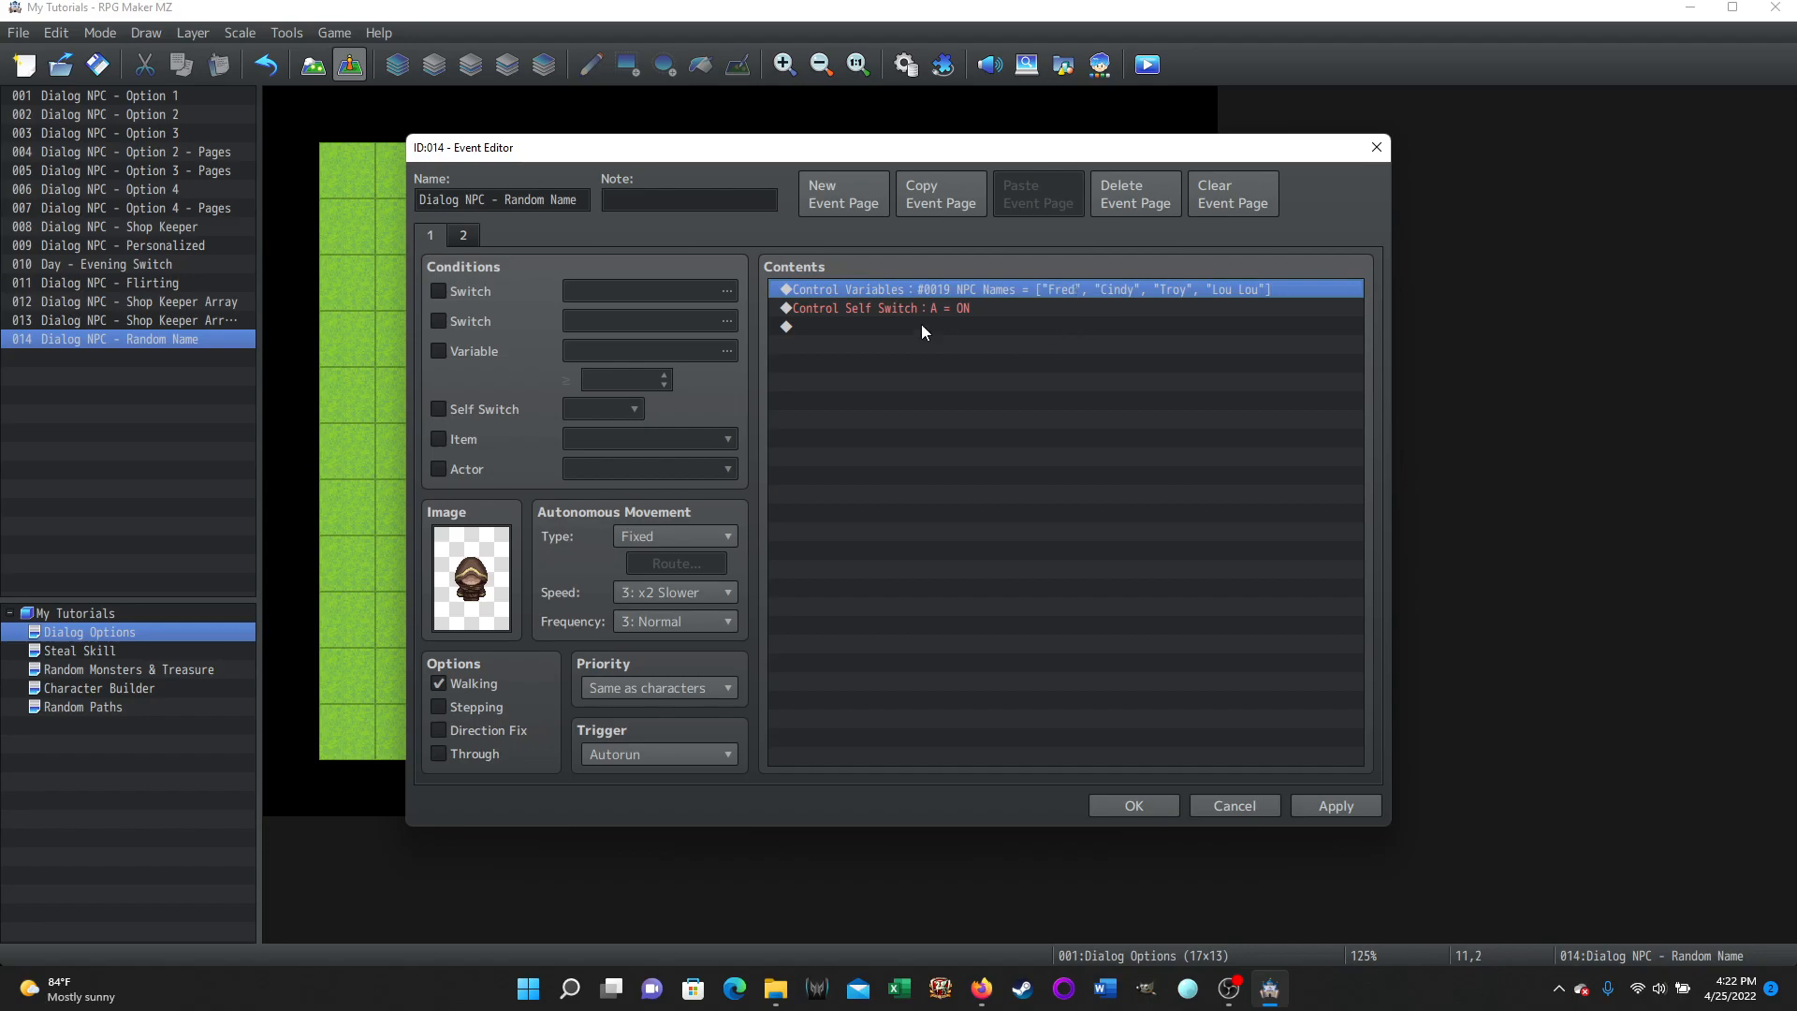
left_click(461, 238)
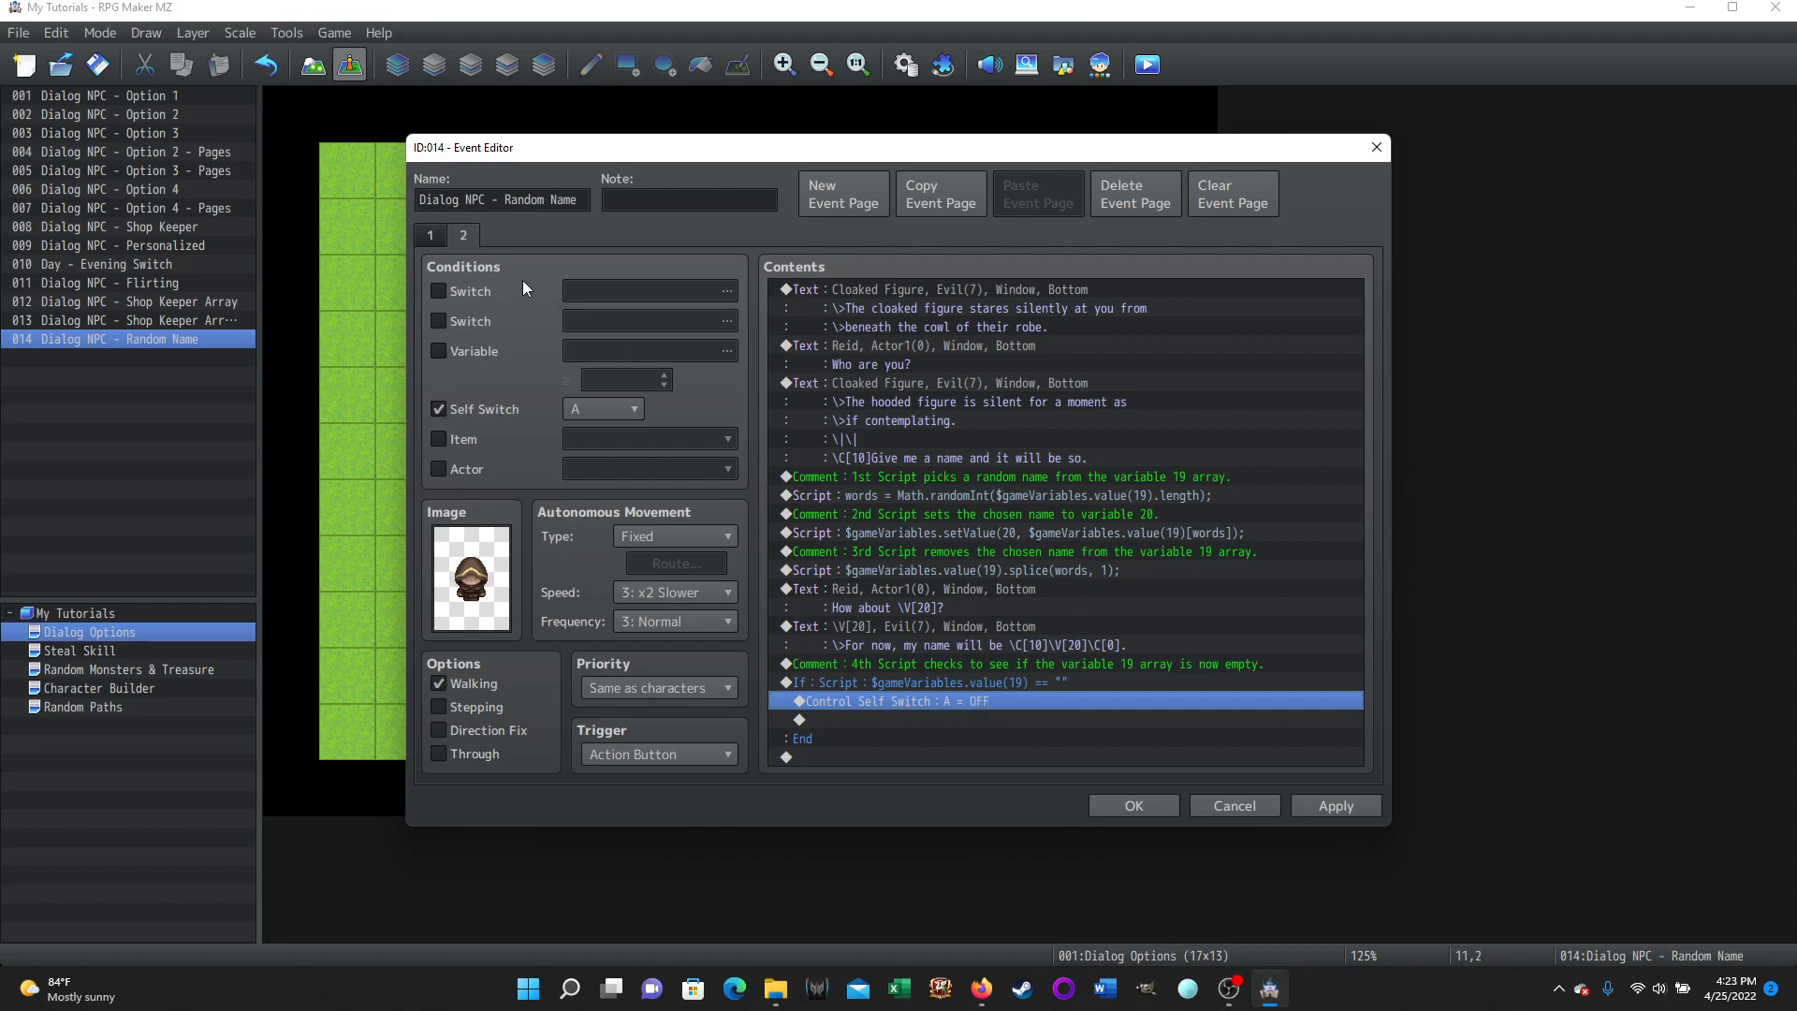
left_click(431, 235)
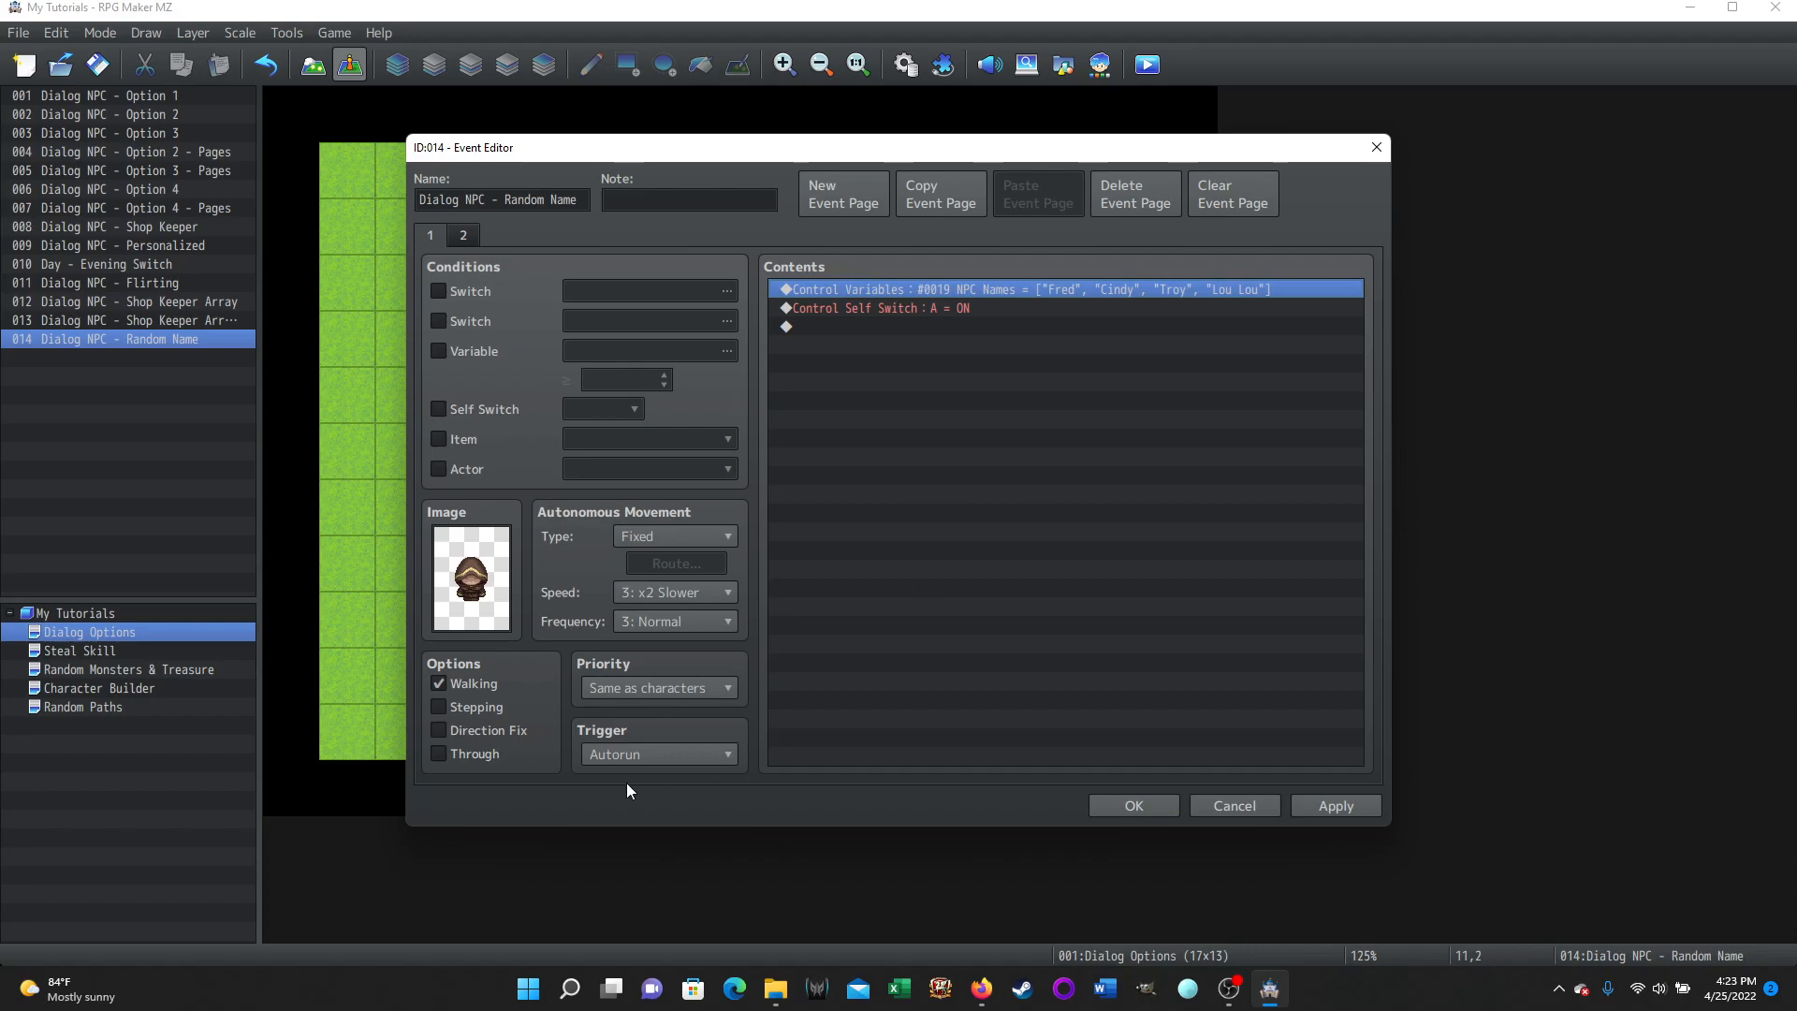
mouse_move(604, 755)
right_click(888, 294)
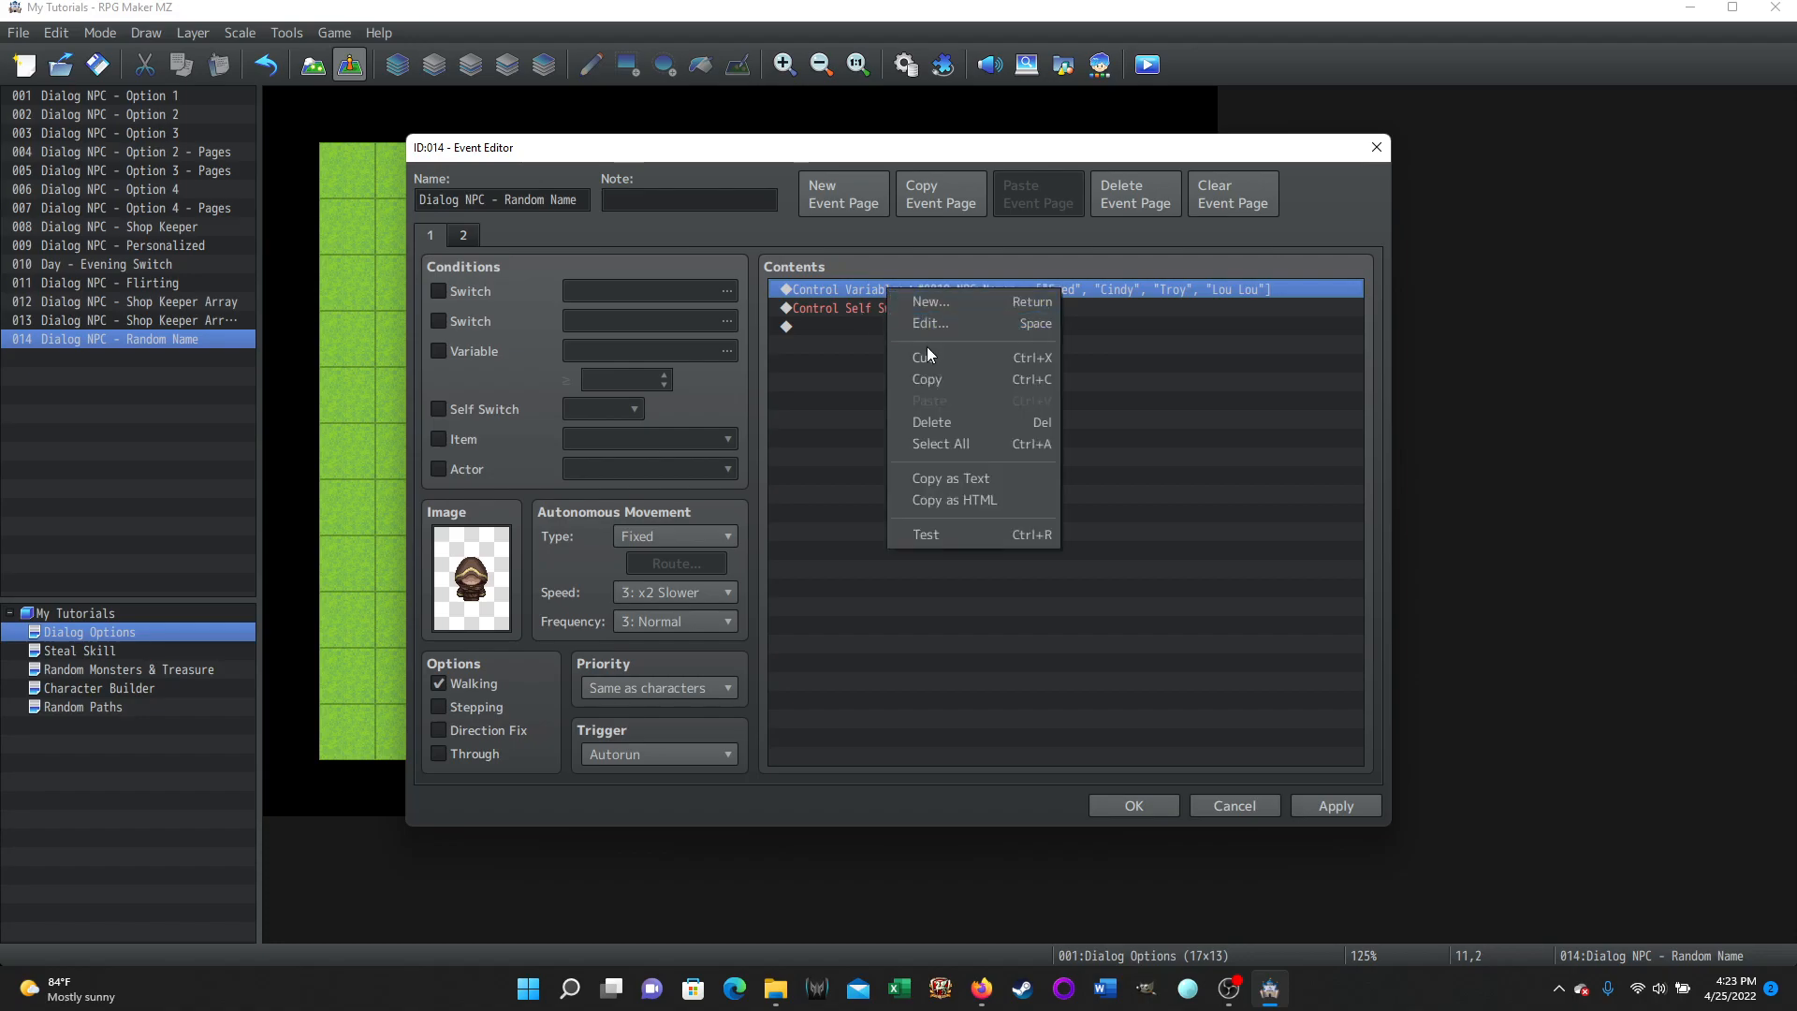
left_click(929, 343)
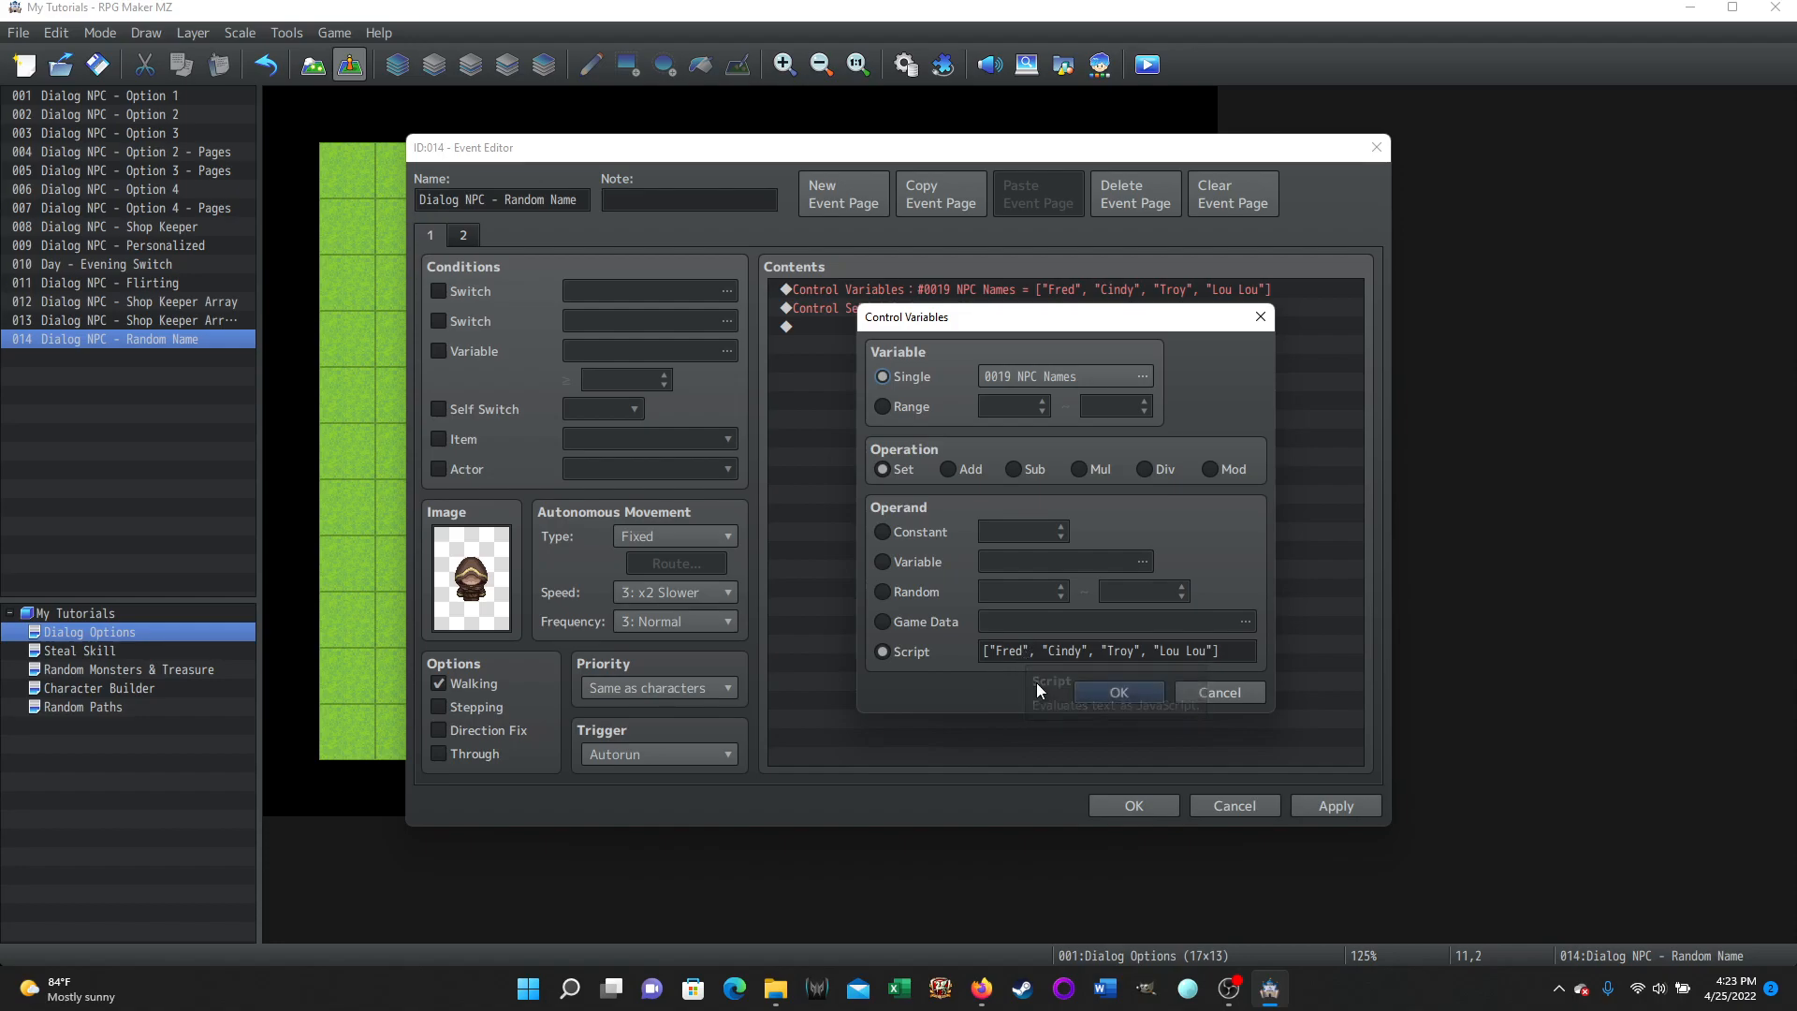
left_click(1133, 693)
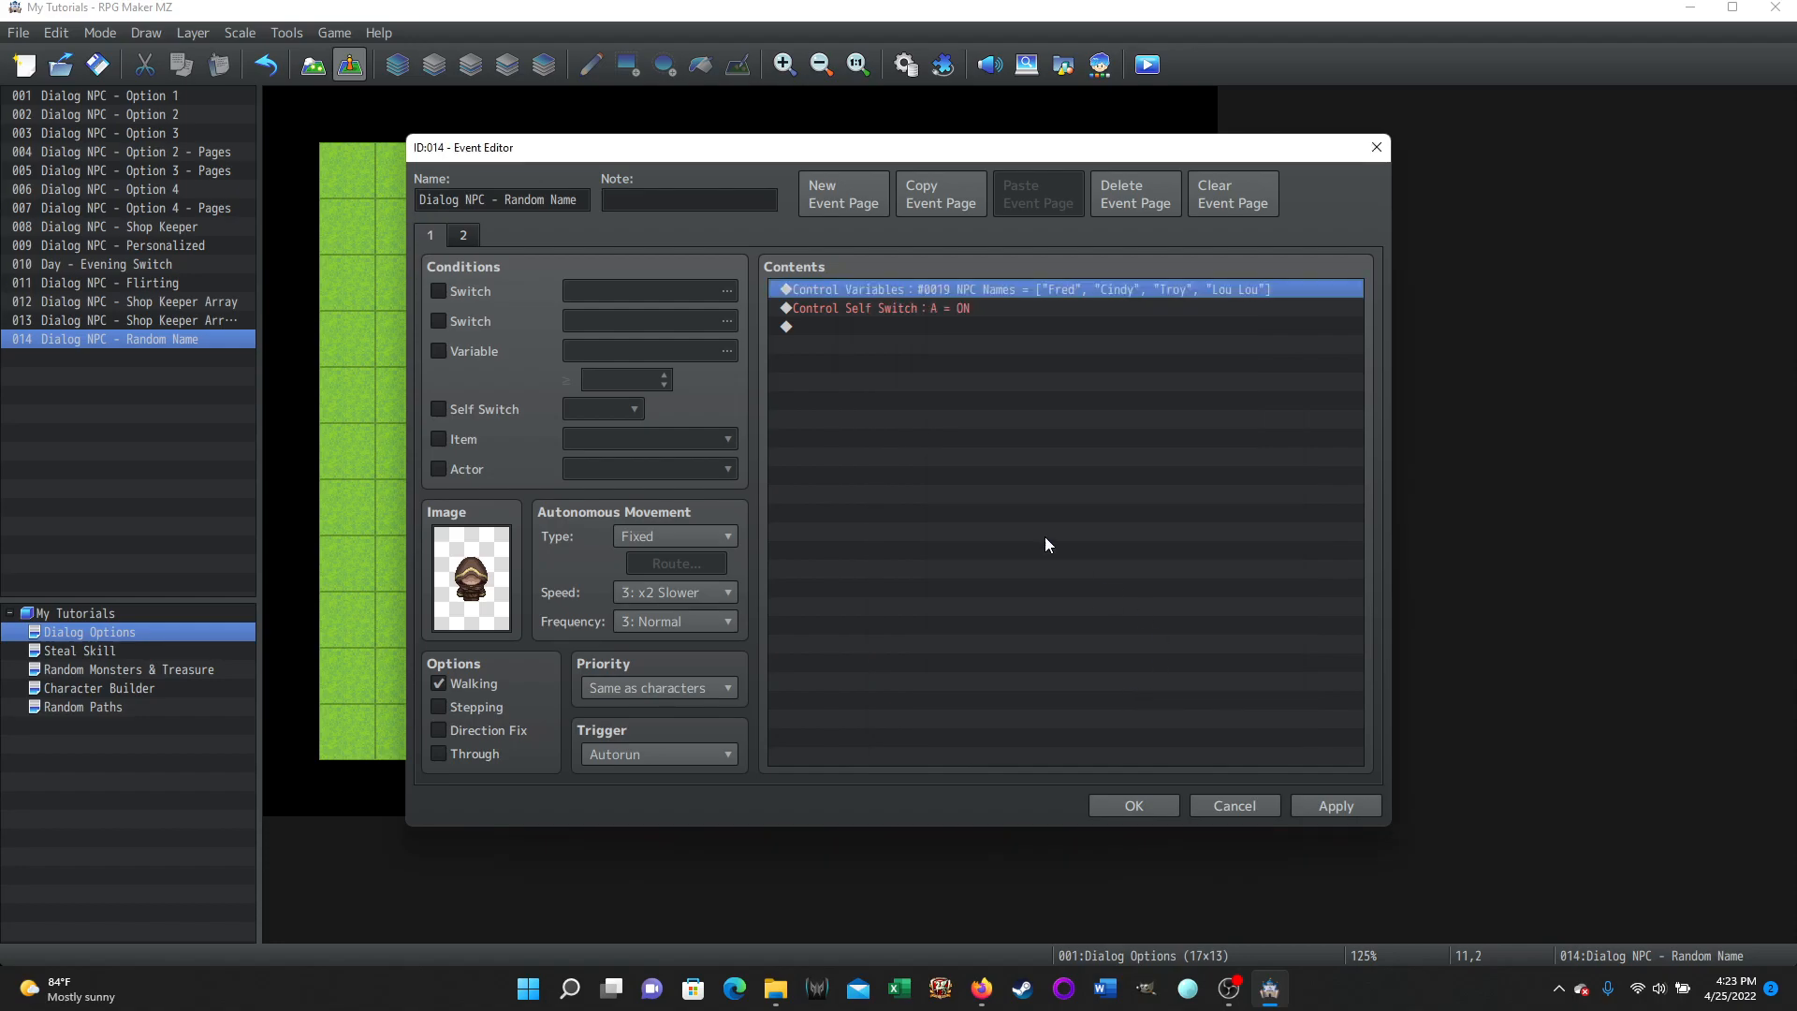
Return to page 2, select the second and third Script lines and the conditional branch, then close the Event Editor.
left_click(462, 234)
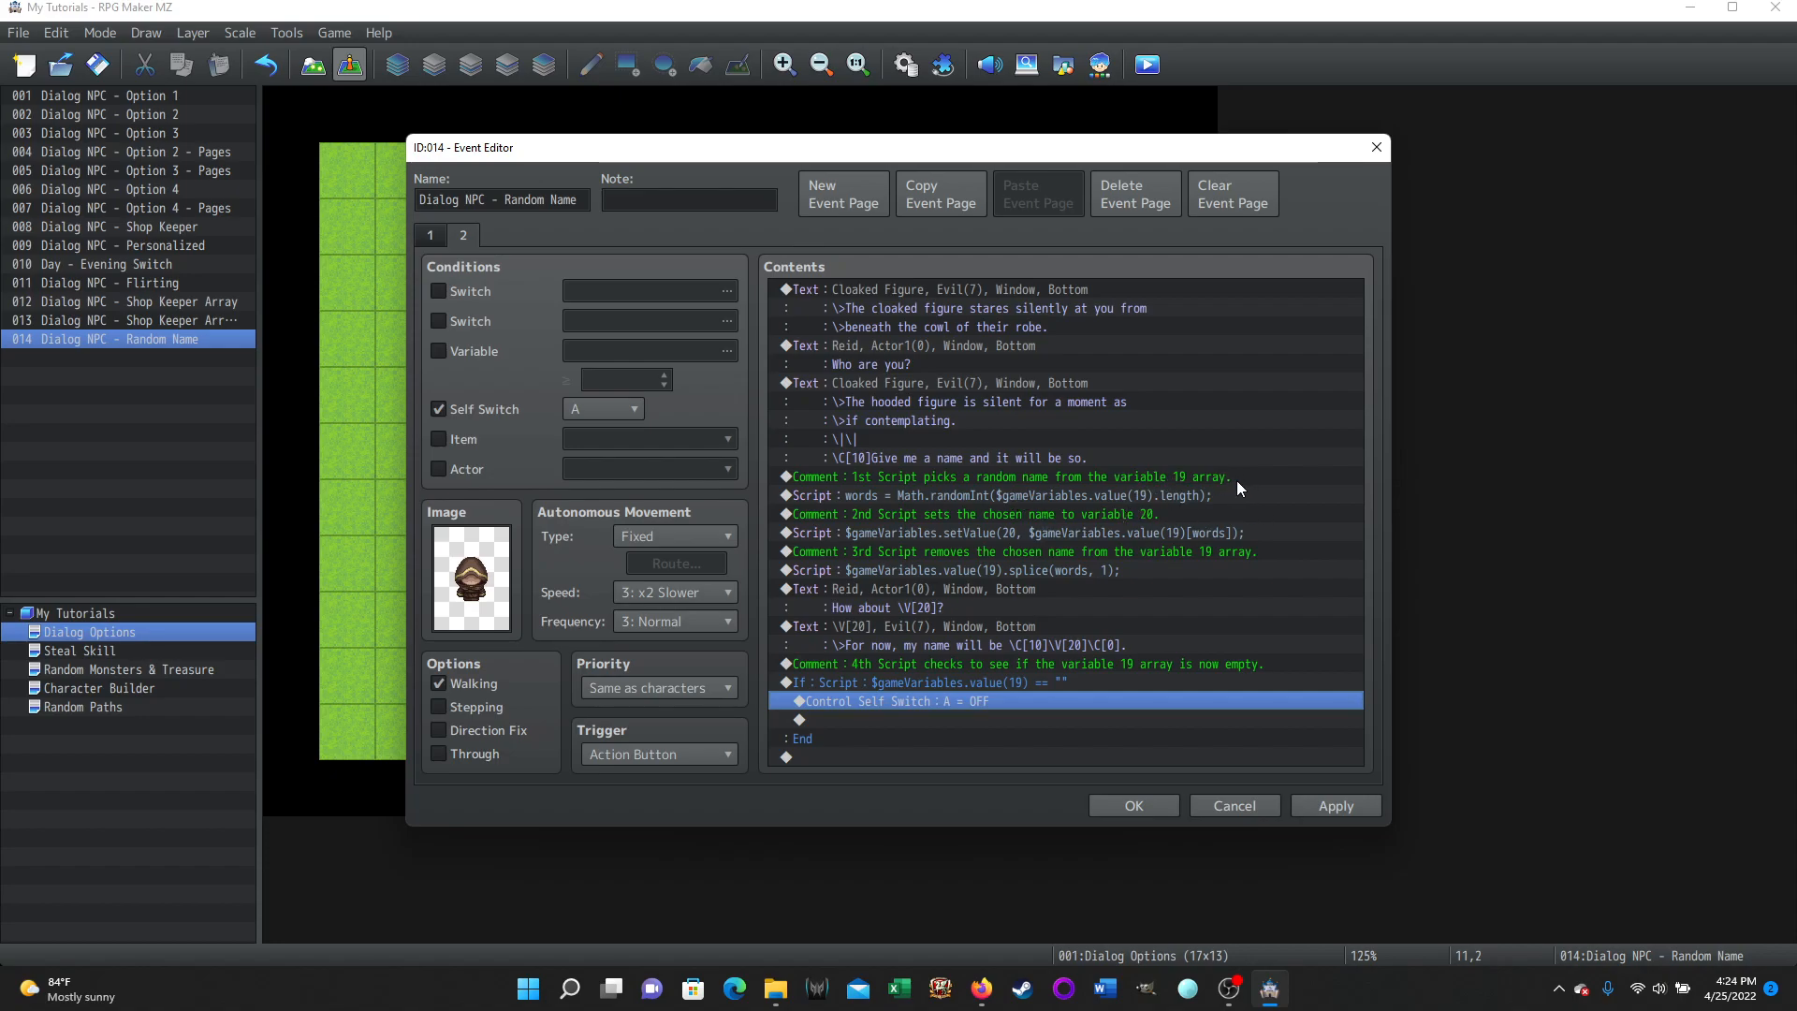
left_click(1125, 532)
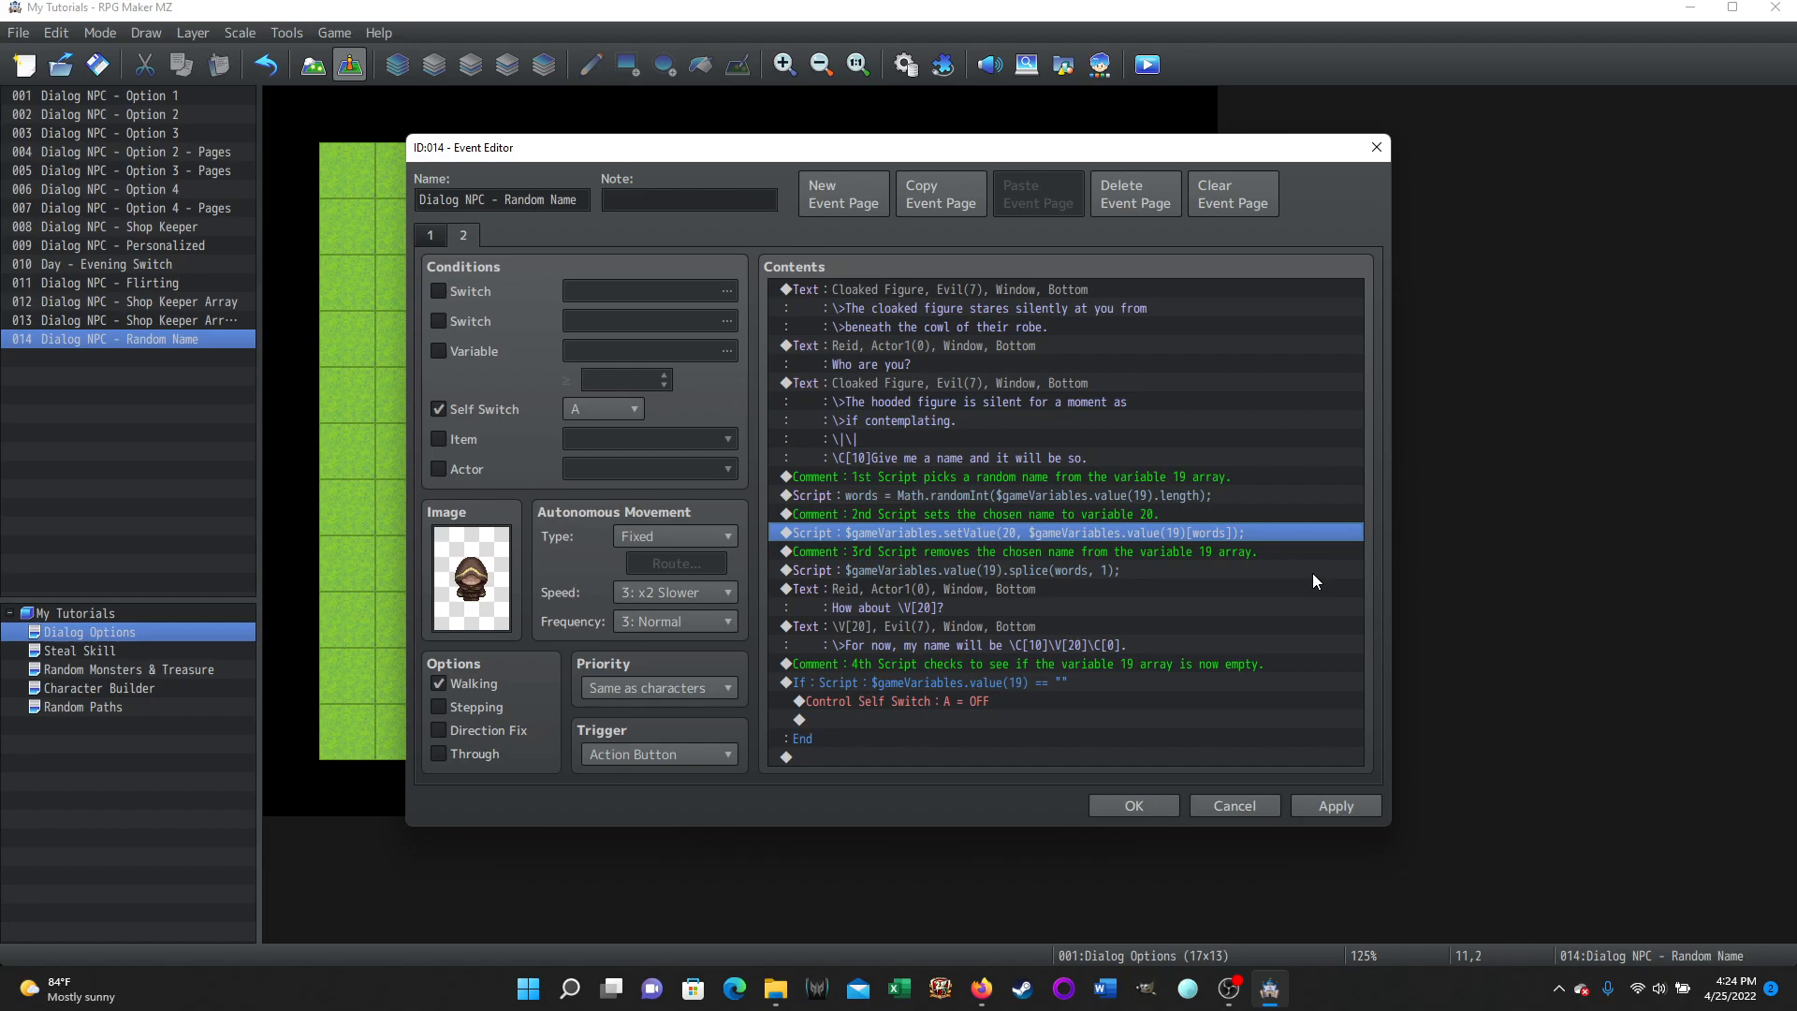
left_click(959, 569)
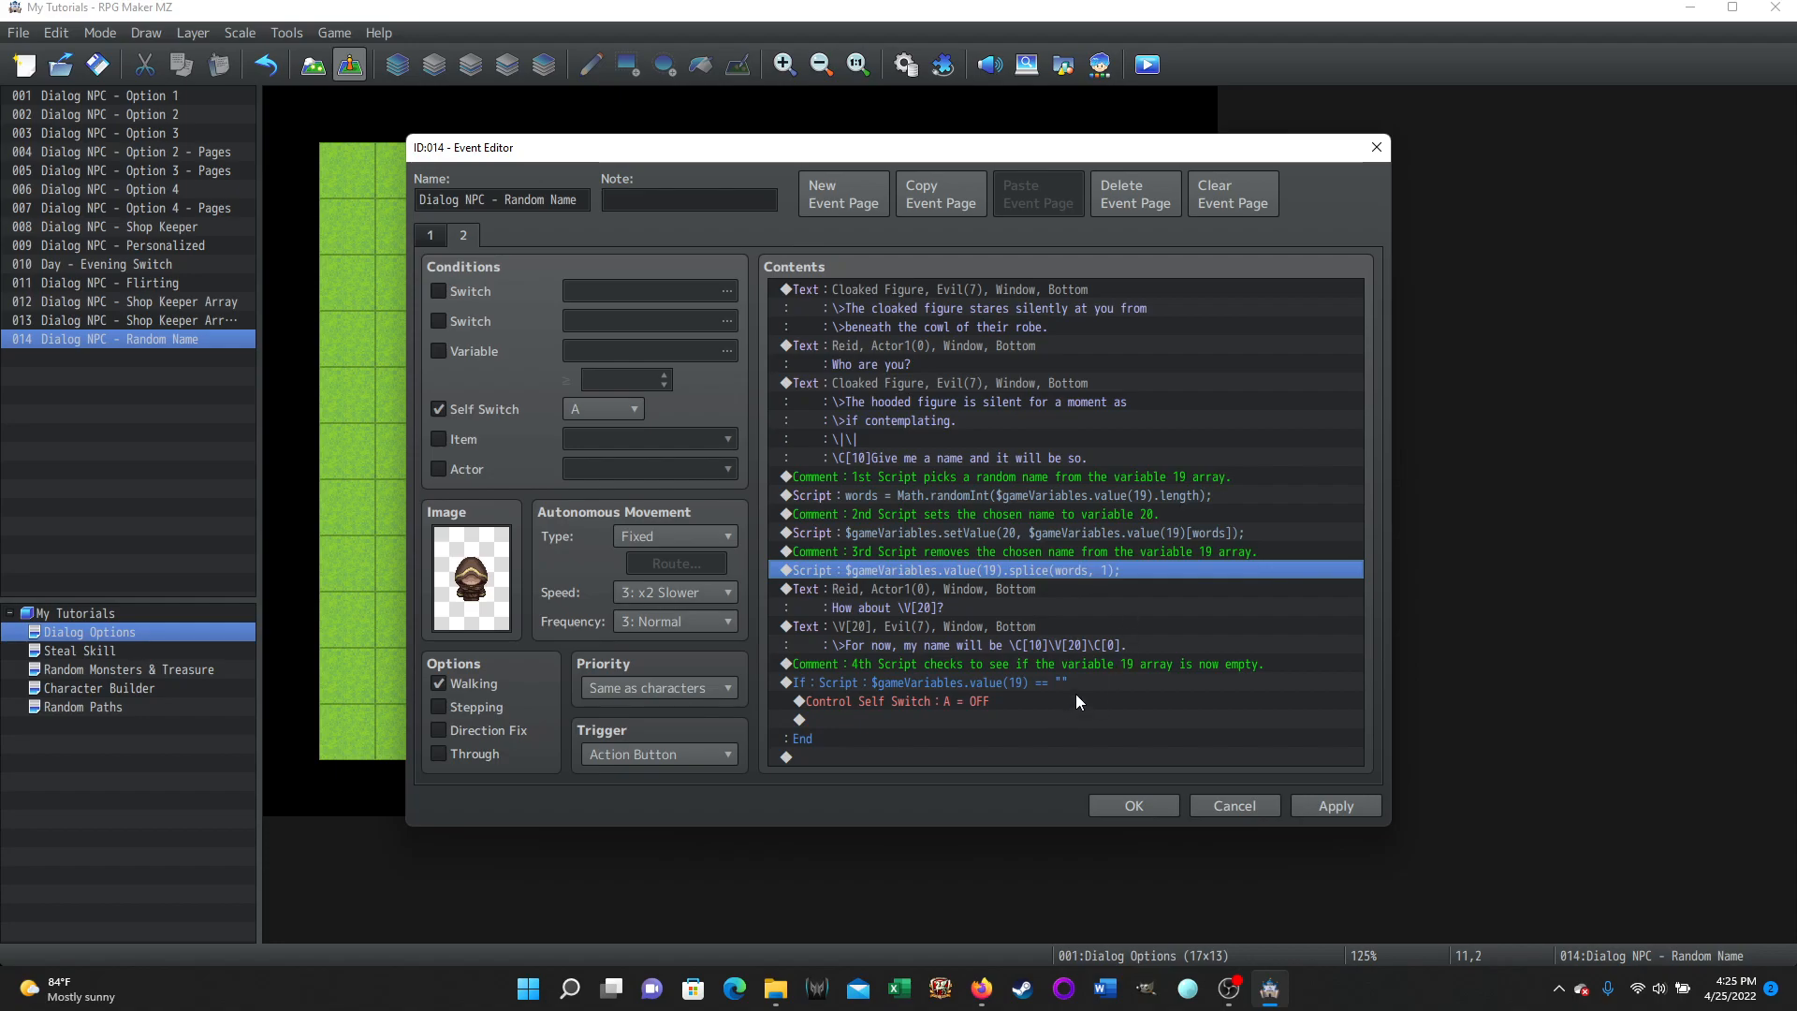
left_click(955, 684)
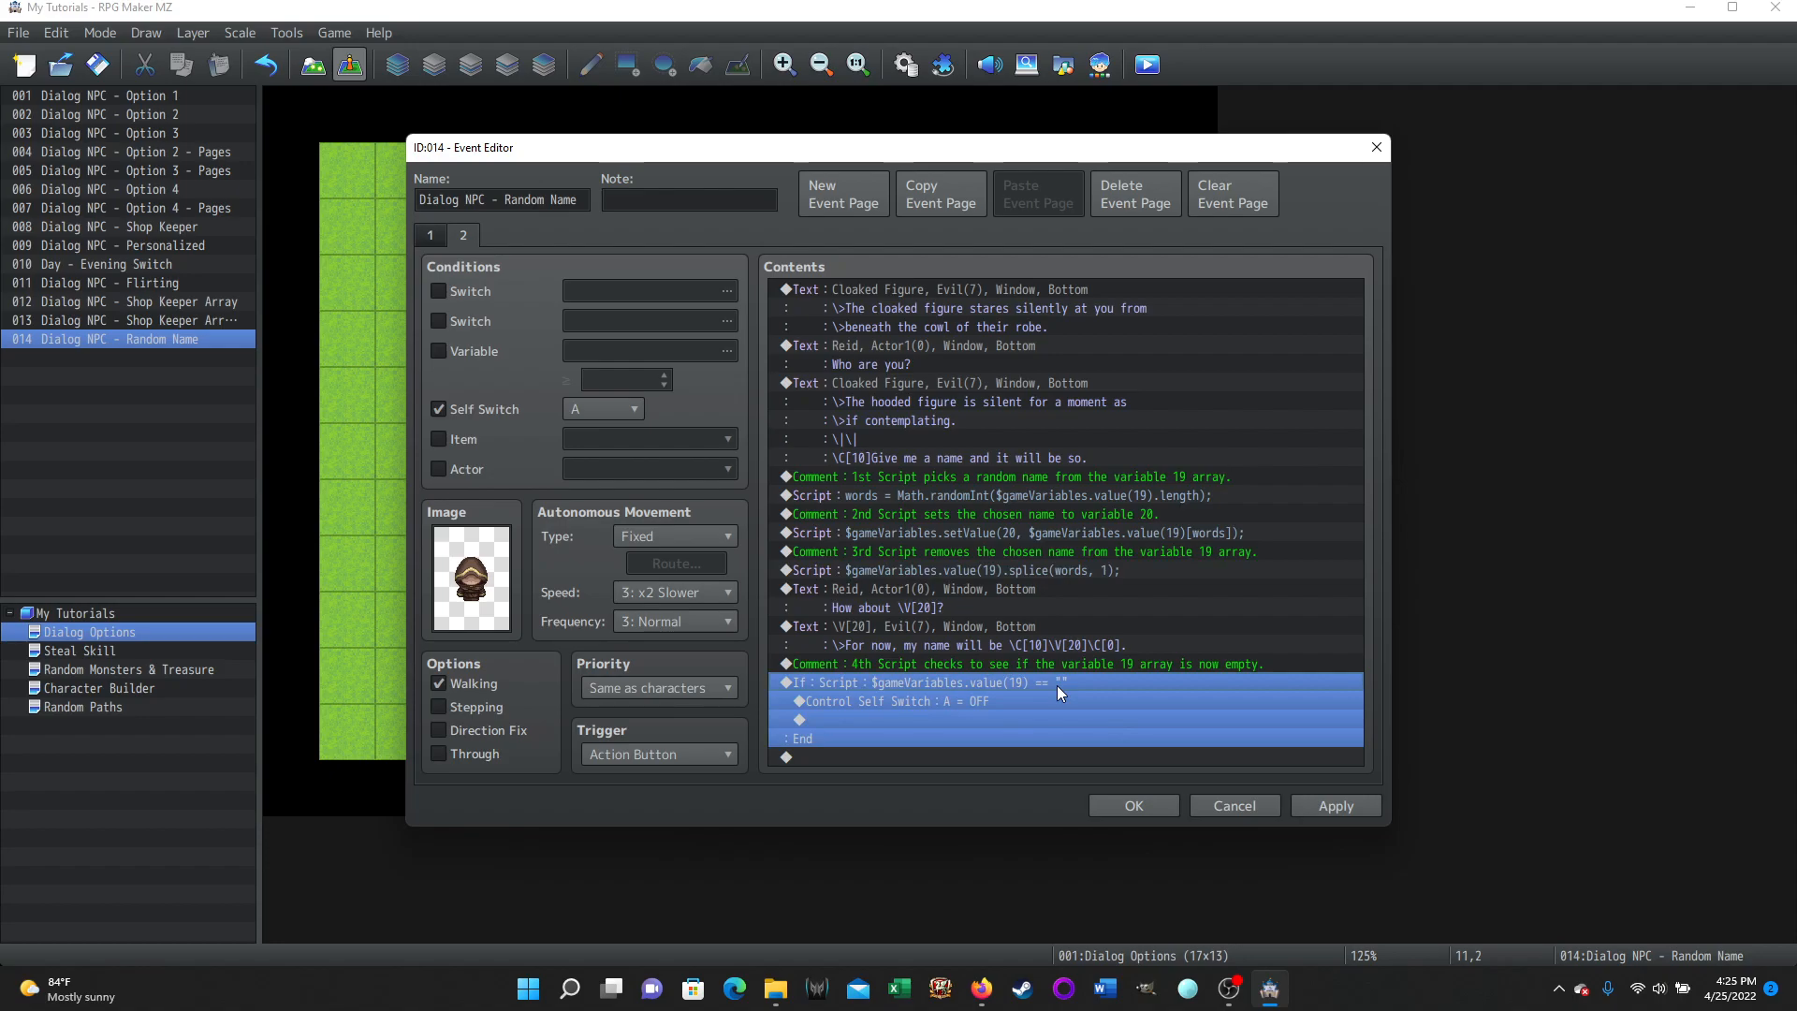
left_click(1127, 805)
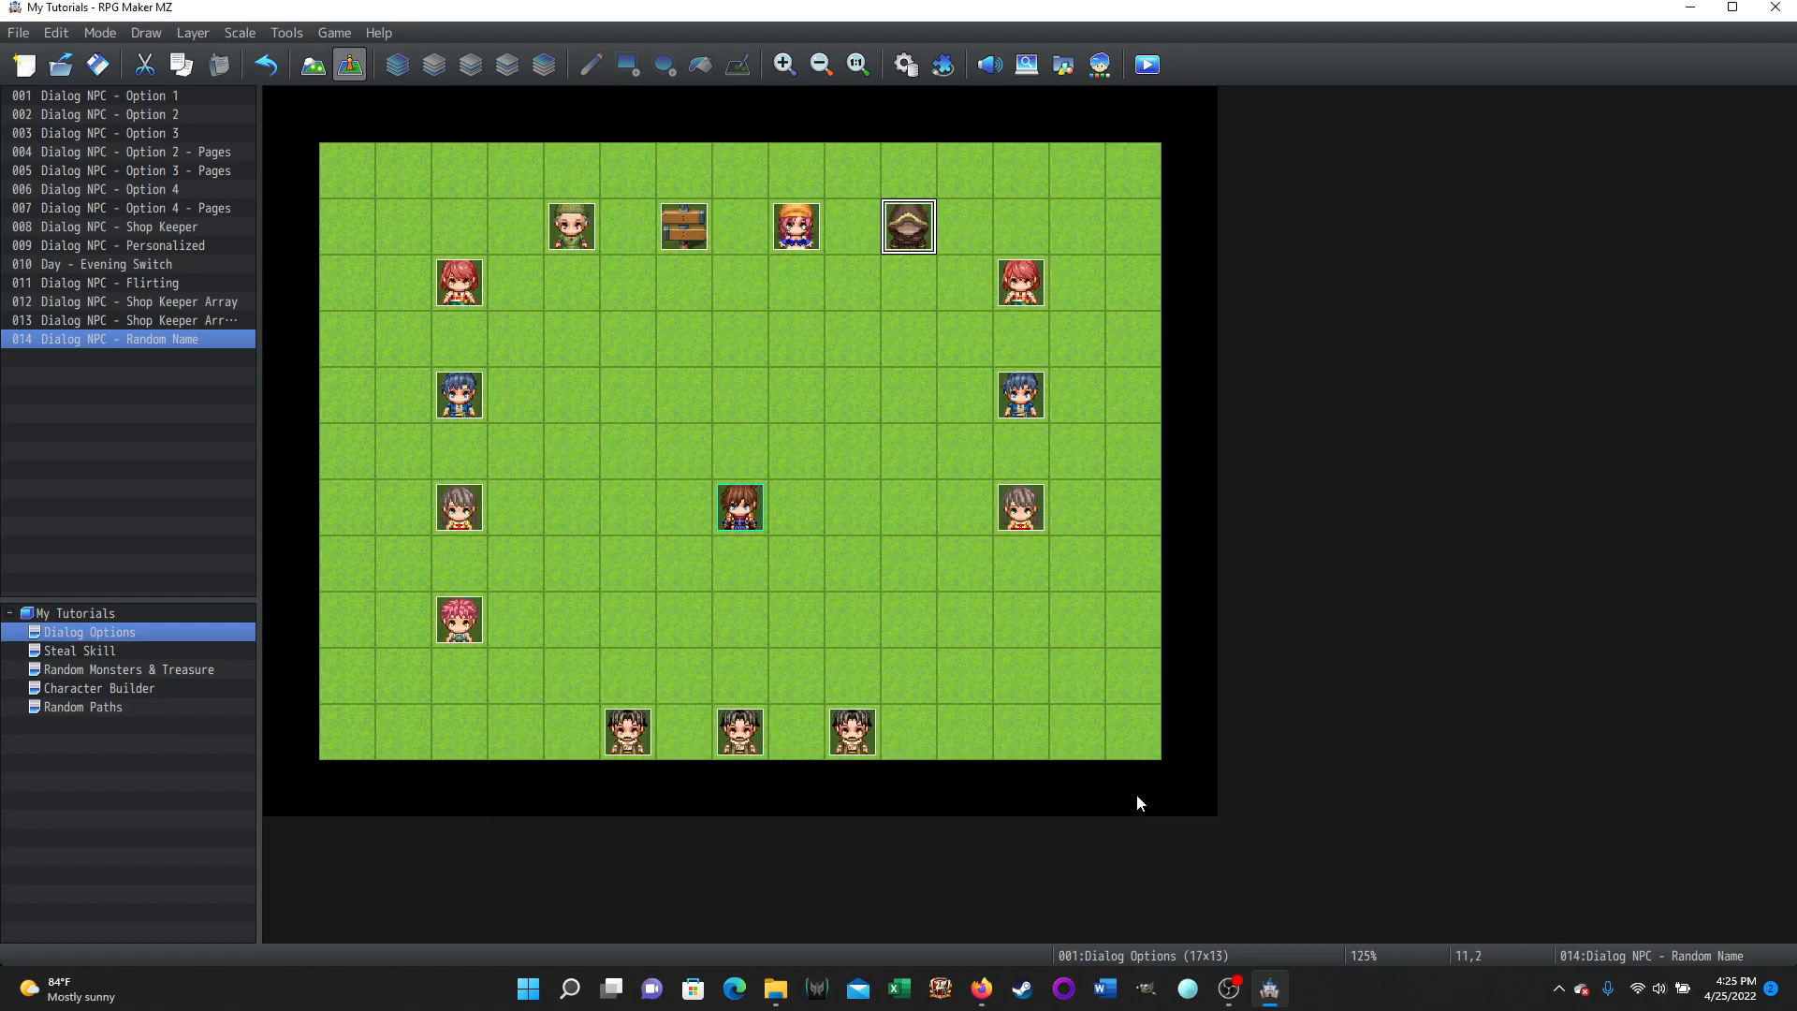